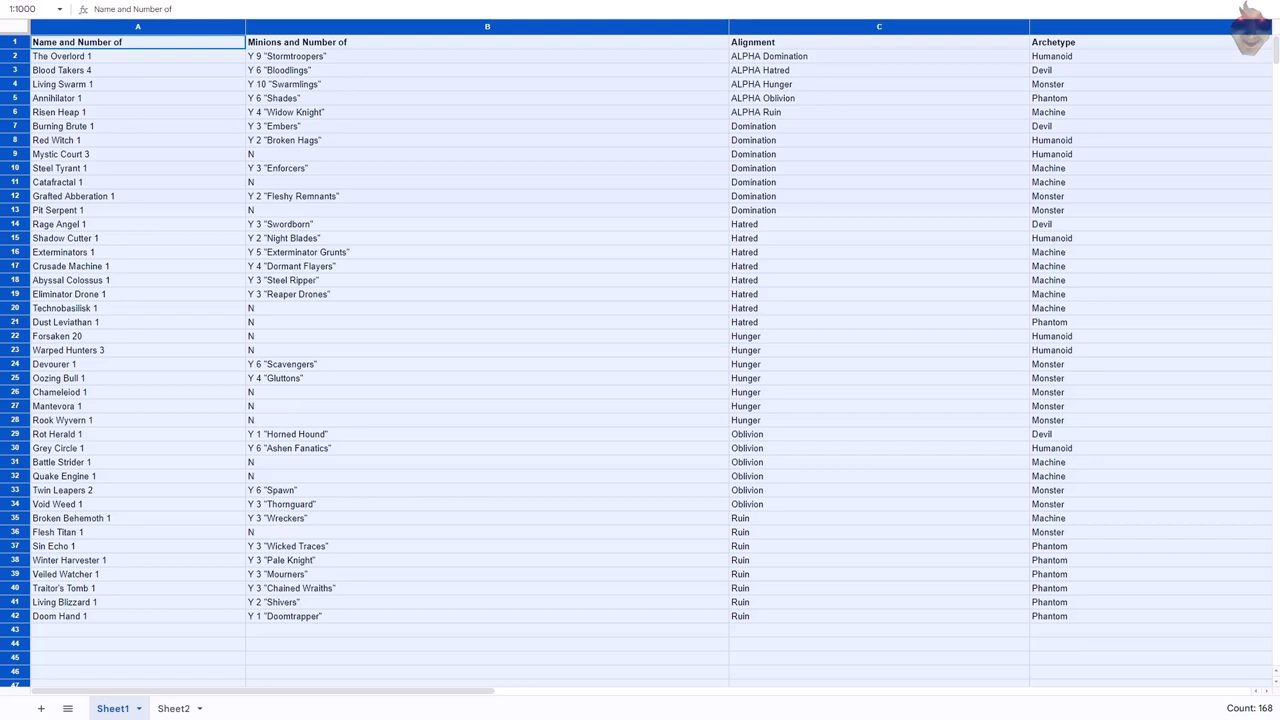
Step: Review the column headings Name and Number of, Minions and Number of, Alignment, and Archetype on Sheet1
{"action": "left_click", "coordinate": [138, 42]}
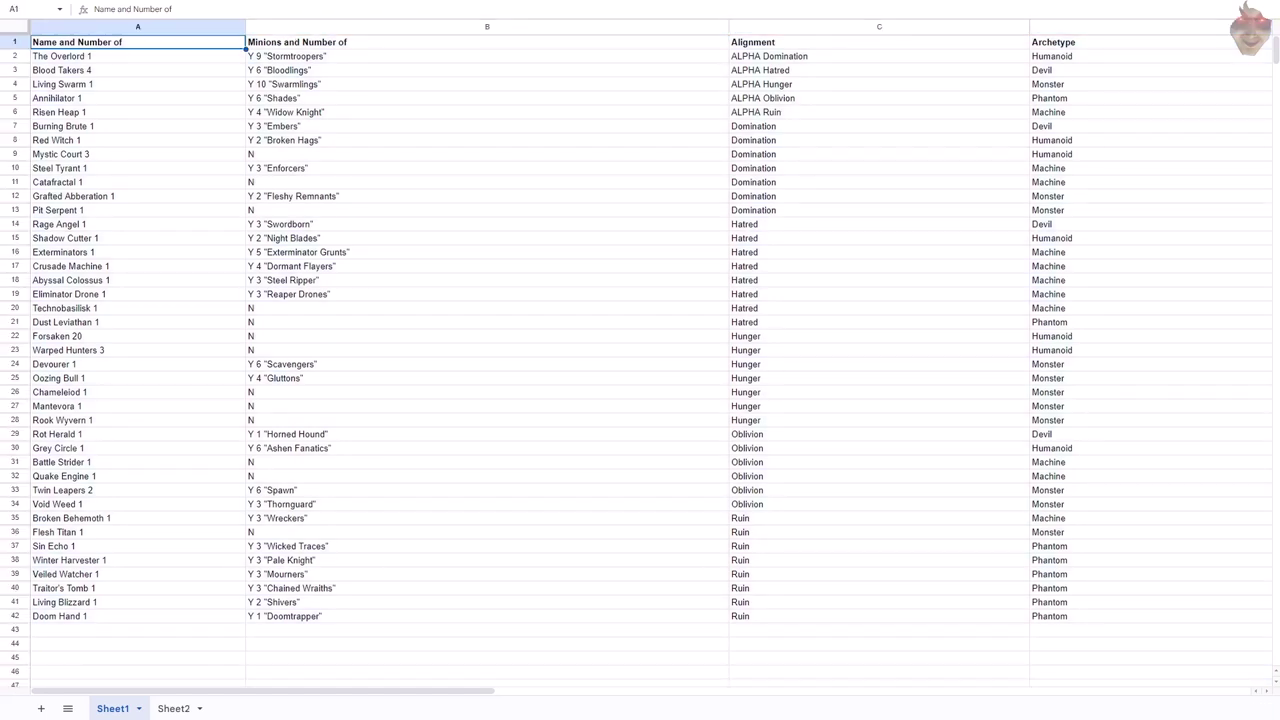
{"action": "left_click", "coordinate": [487, 42]}
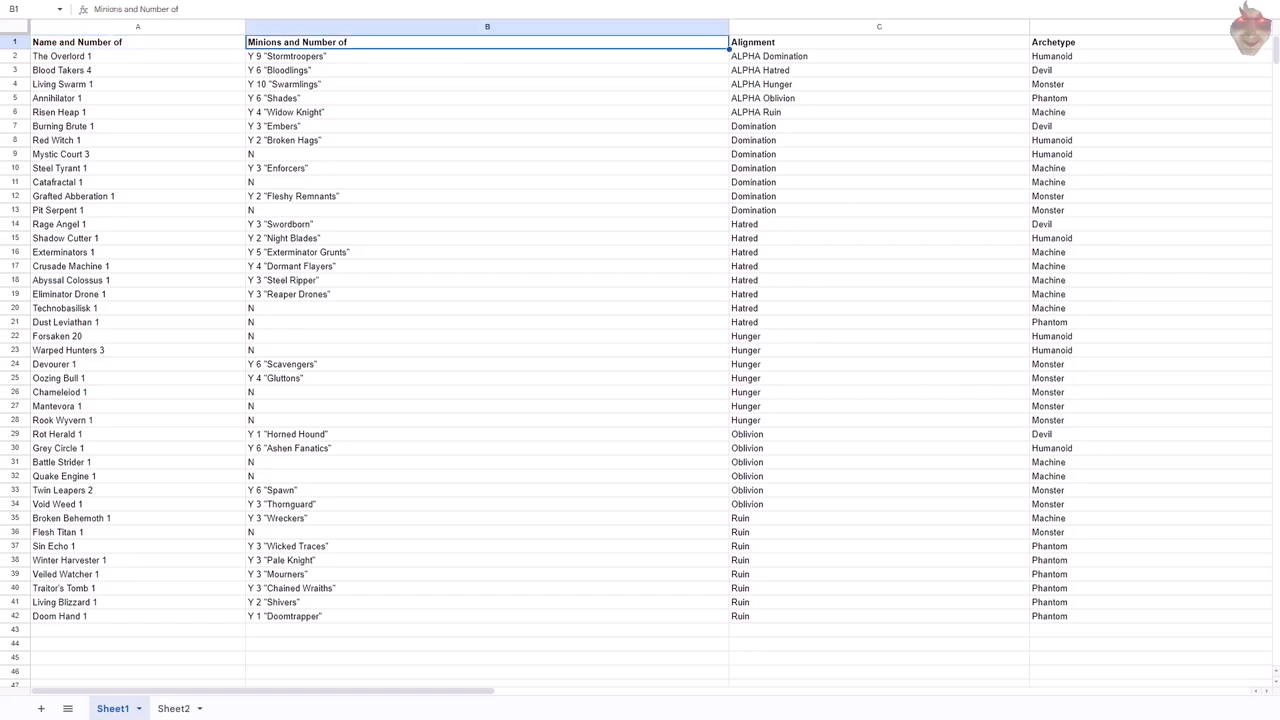
{"action": "left_click", "coordinate": [879, 42]}
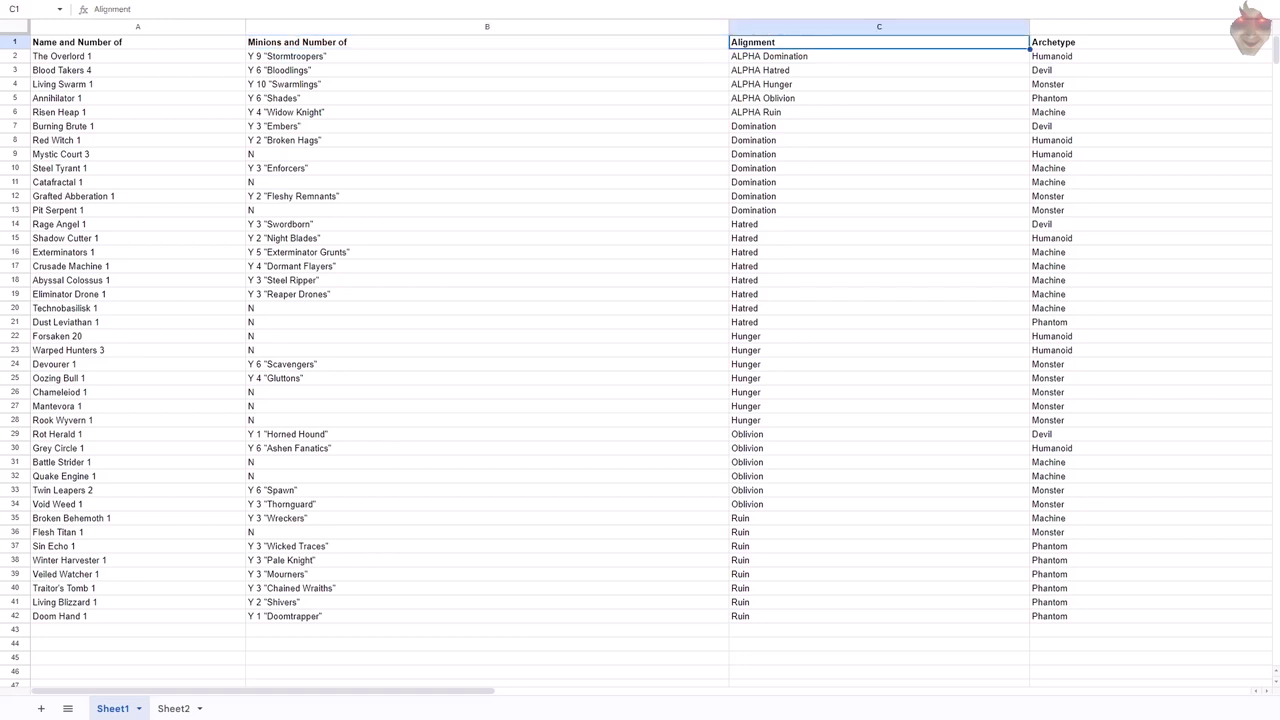
{"action": "left_click", "coordinate": [1140, 42]}
{"action": "left_click", "coordinate": [879, 42]}
{"action": "left_click", "coordinate": [1100, 42]}
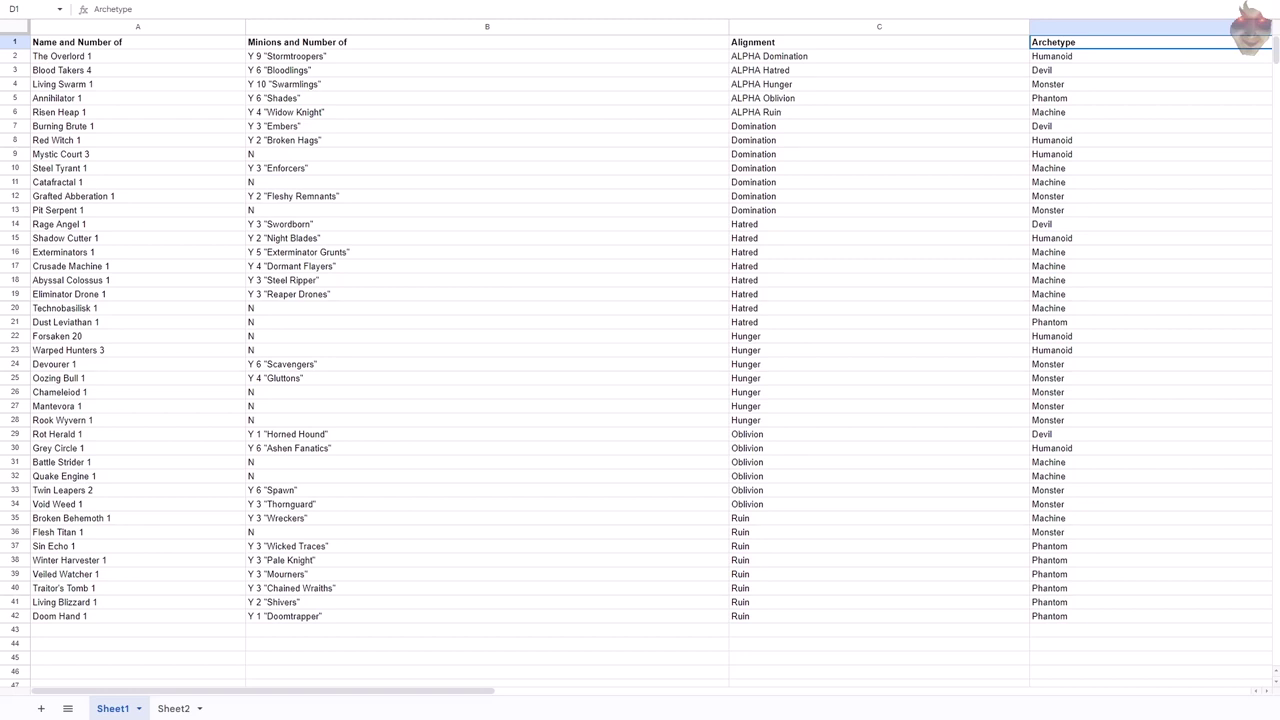
{"action": "left_click", "coordinate": [879, 42]}
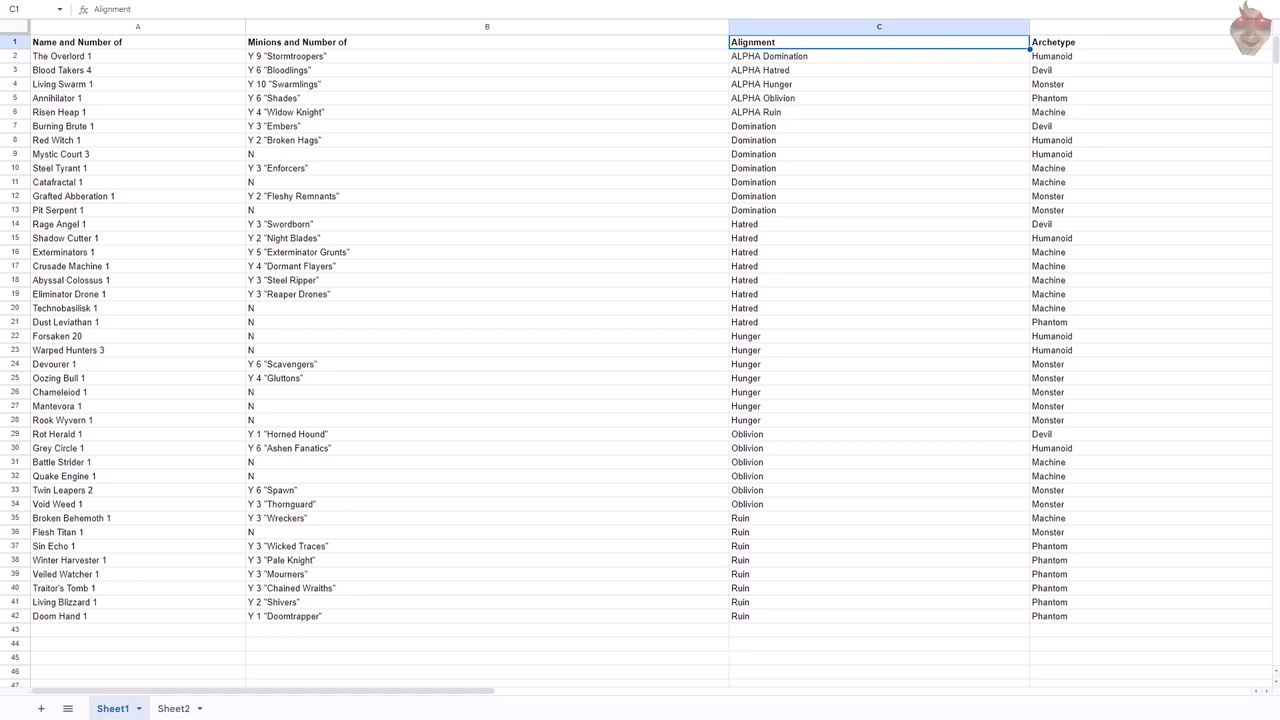
Step: Go through the five ALPHA alignment entries in C2 to C6, from Domination to Ruin
{"action": "left_click", "coordinate": [860, 56]}
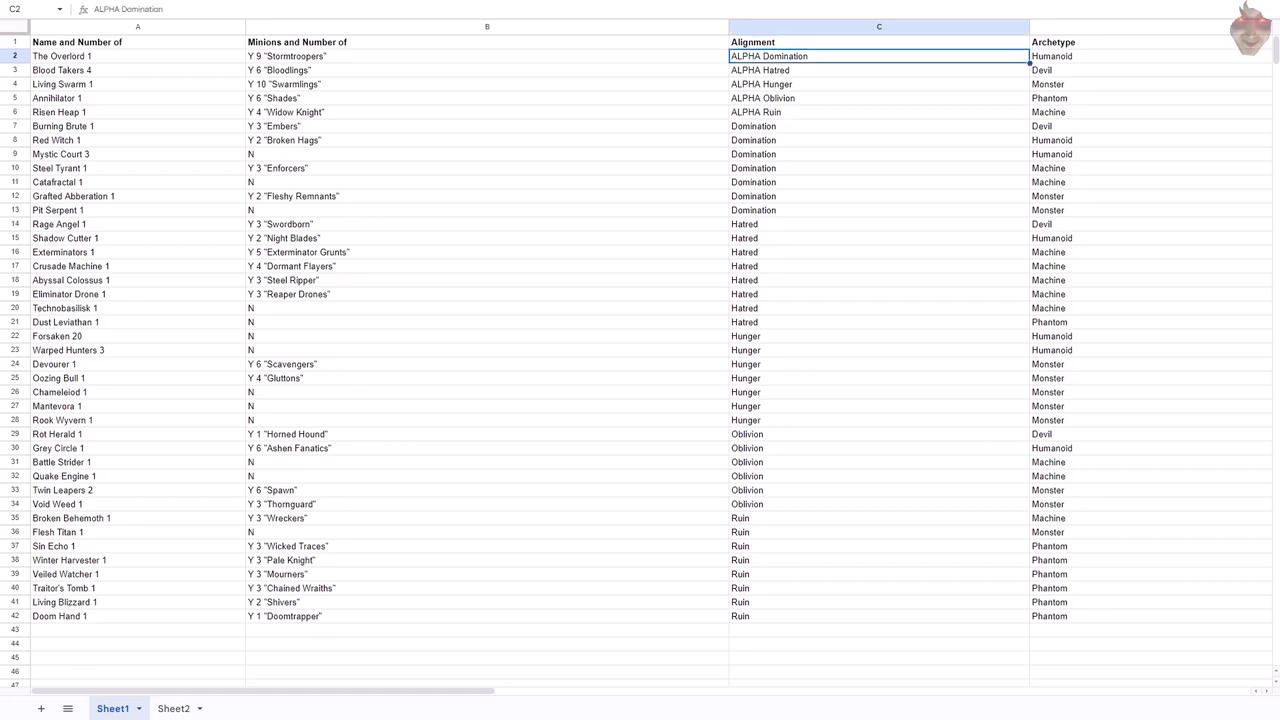
{"action": "left_click", "coordinate": [860, 70]}
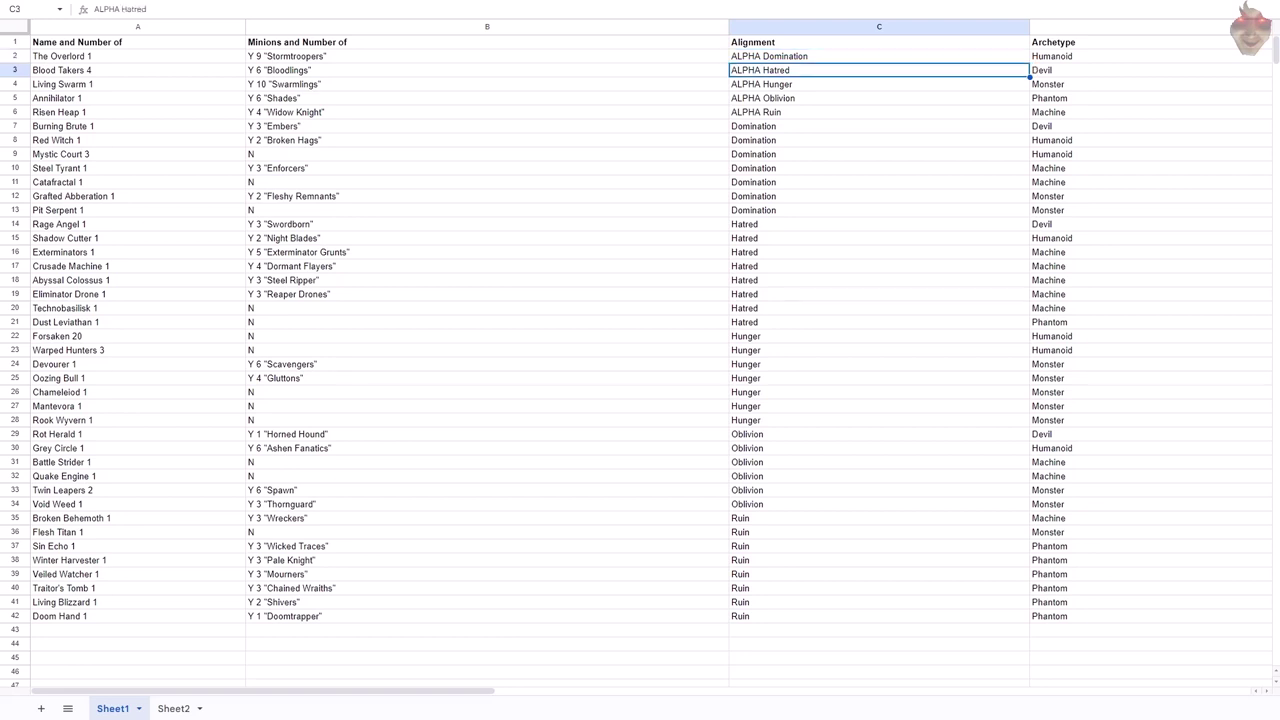
{"action": "left_click", "coordinate": [860, 84]}
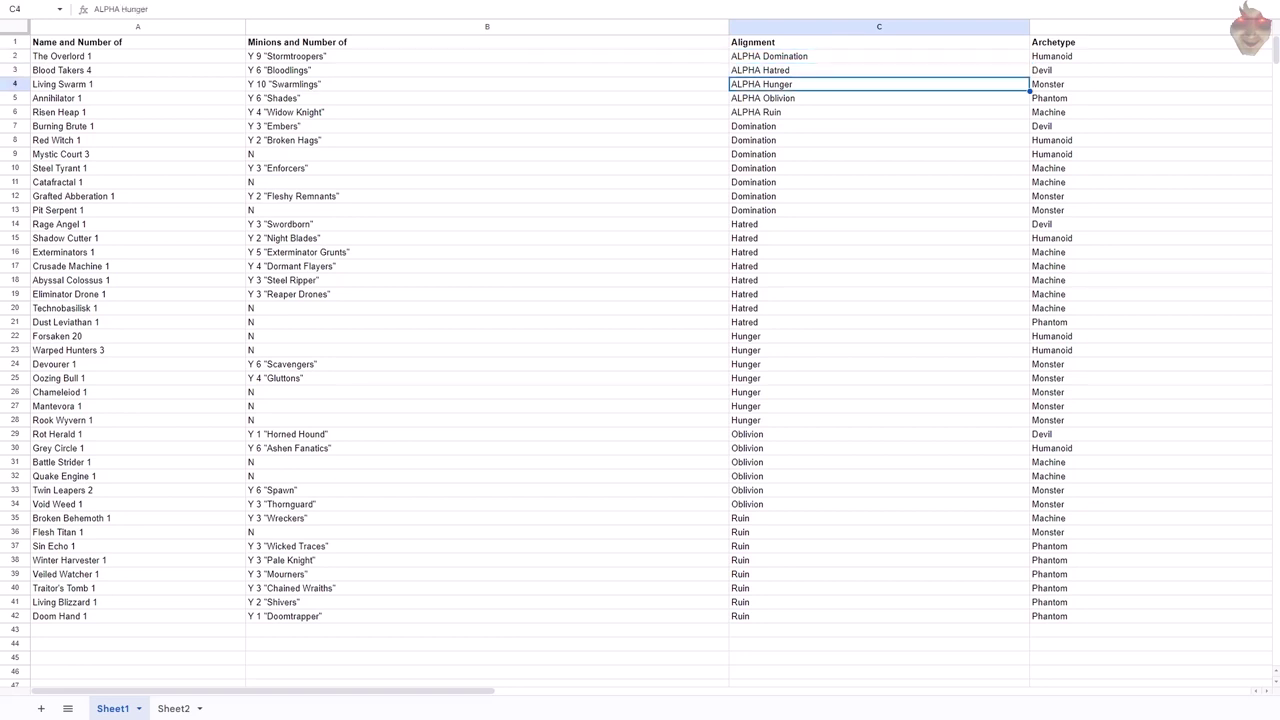
{"action": "left_click", "coordinate": [860, 98]}
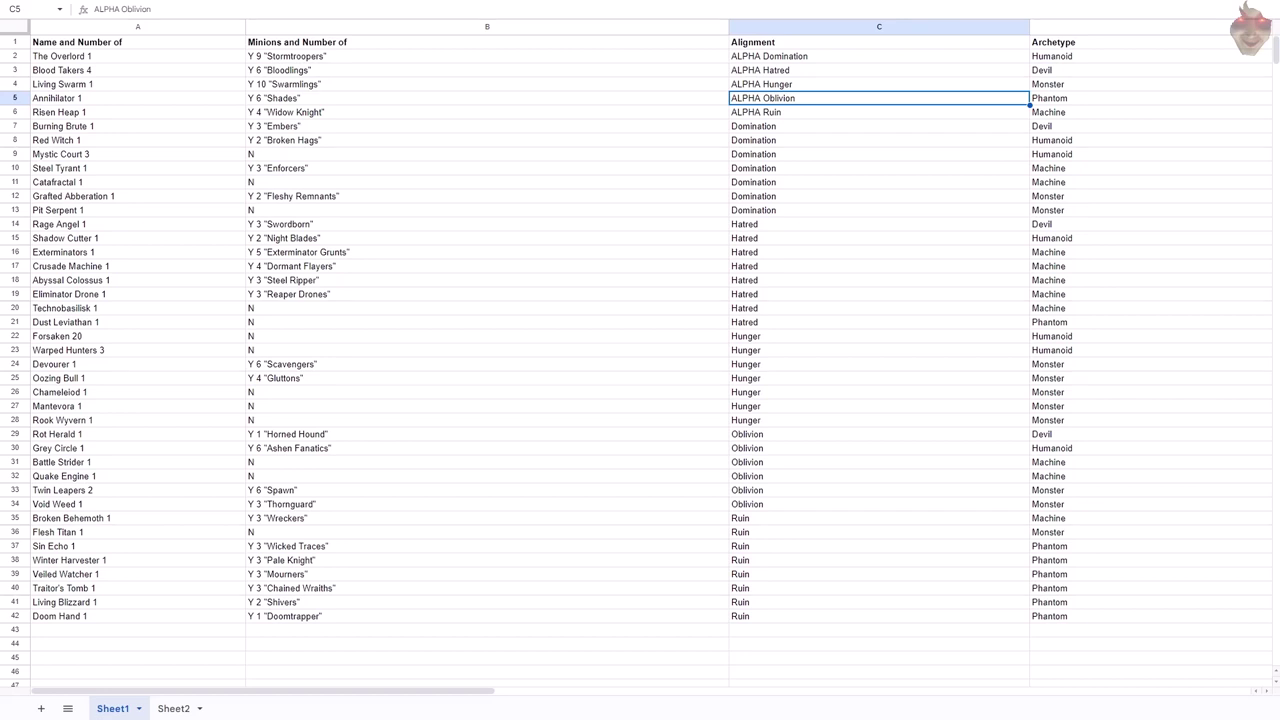
{"action": "left_click", "coordinate": [860, 112]}
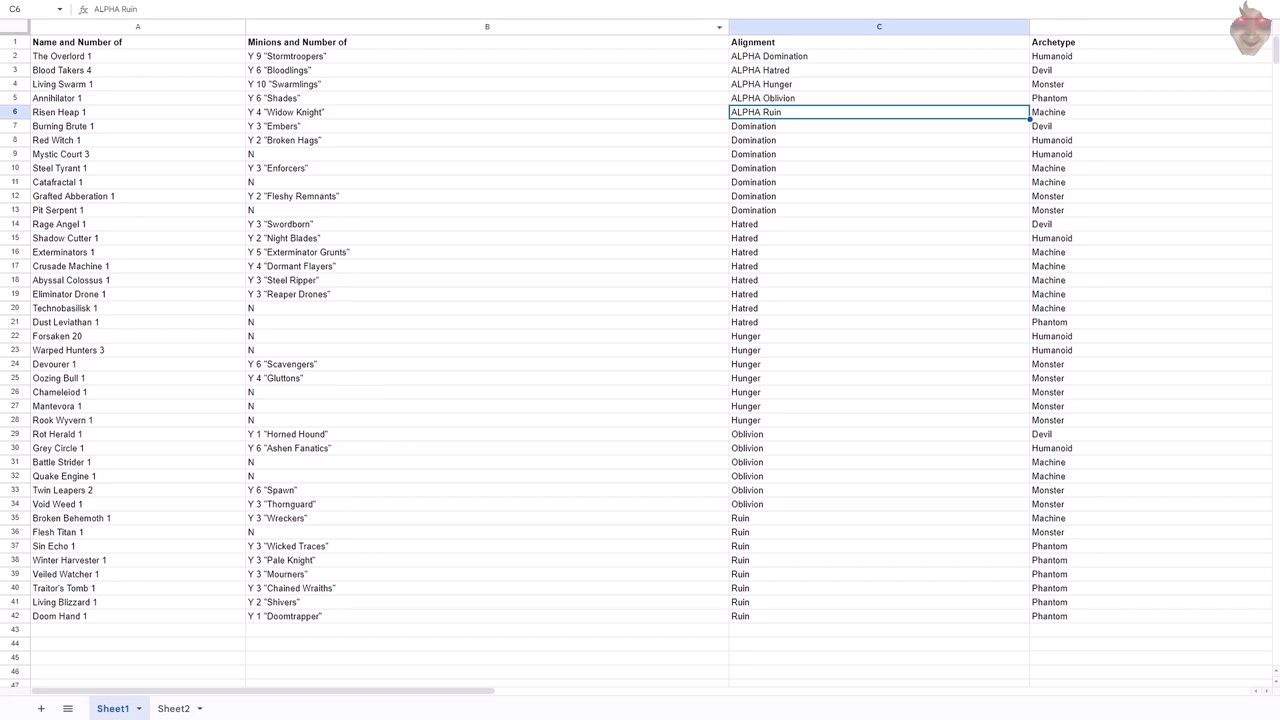
Step: Examine the name, minions, alignment and archetype entries for The Overlord and Blood Takers
{"action": "left_click", "coordinate": [1110, 56]}
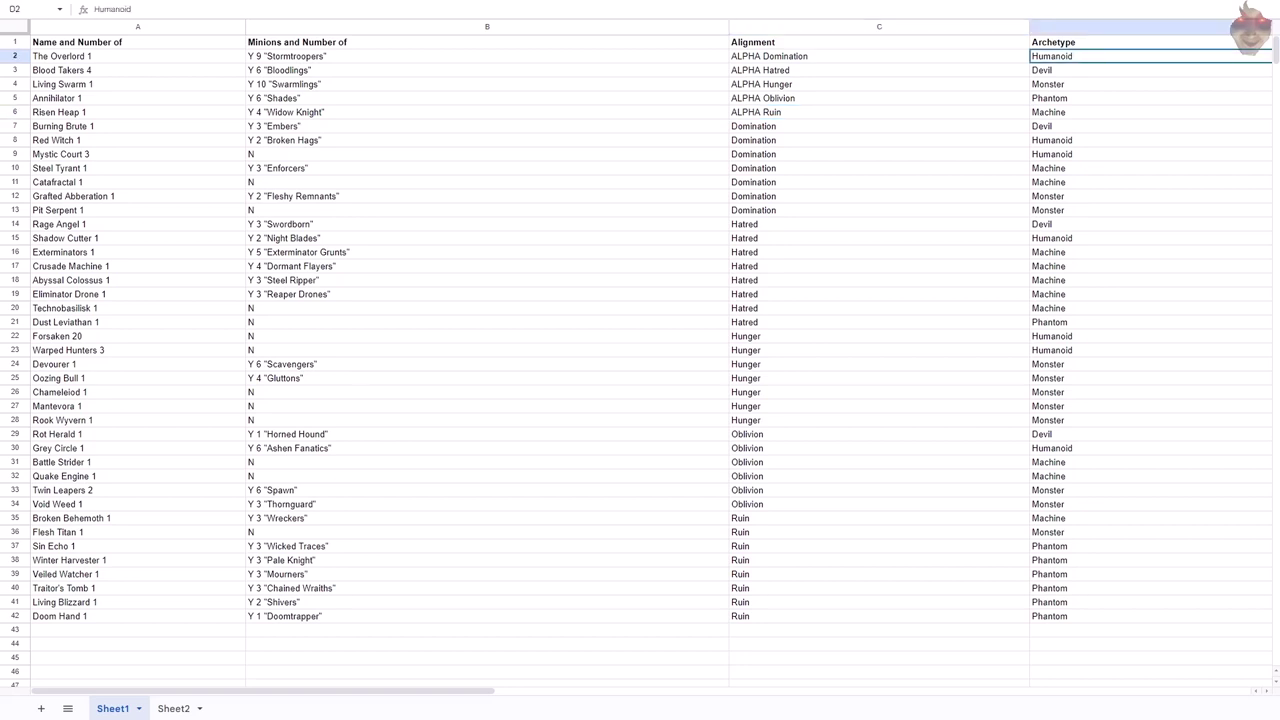
{"action": "left_click", "coordinate": [128, 56]}
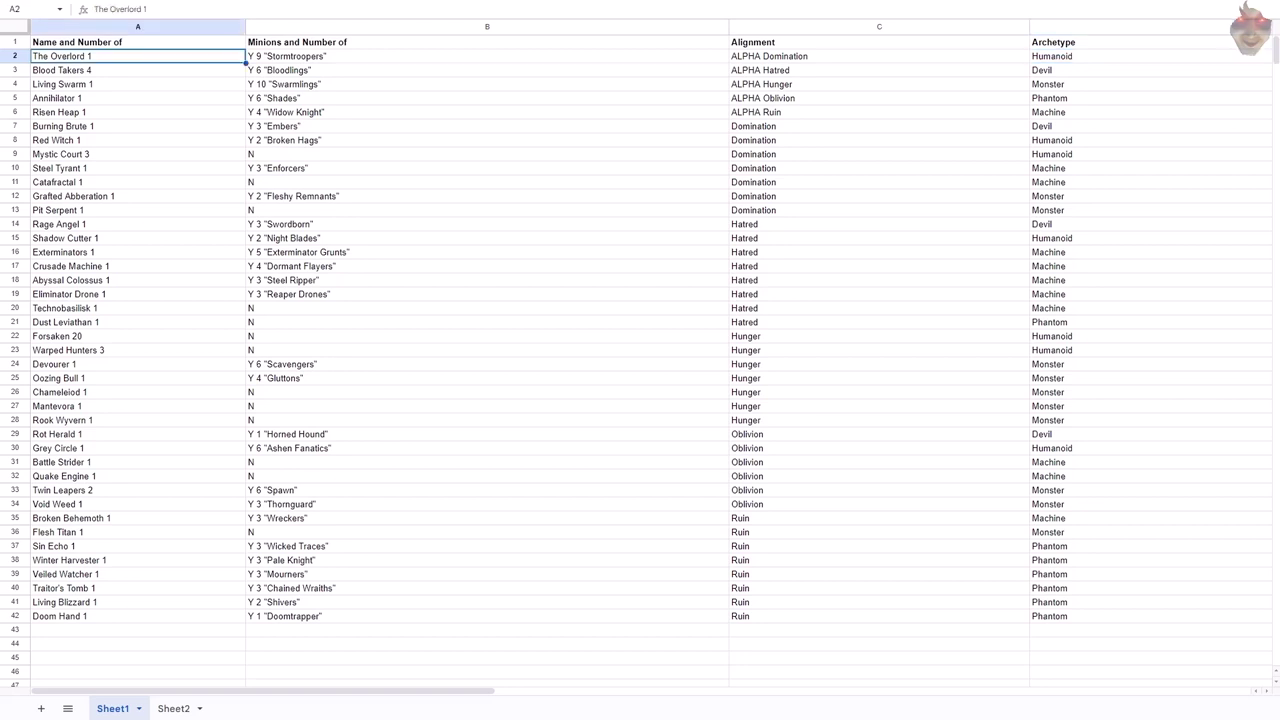
{"action": "left_click", "coordinate": [487, 56]}
{"action": "left_click", "coordinate": [1110, 56]}
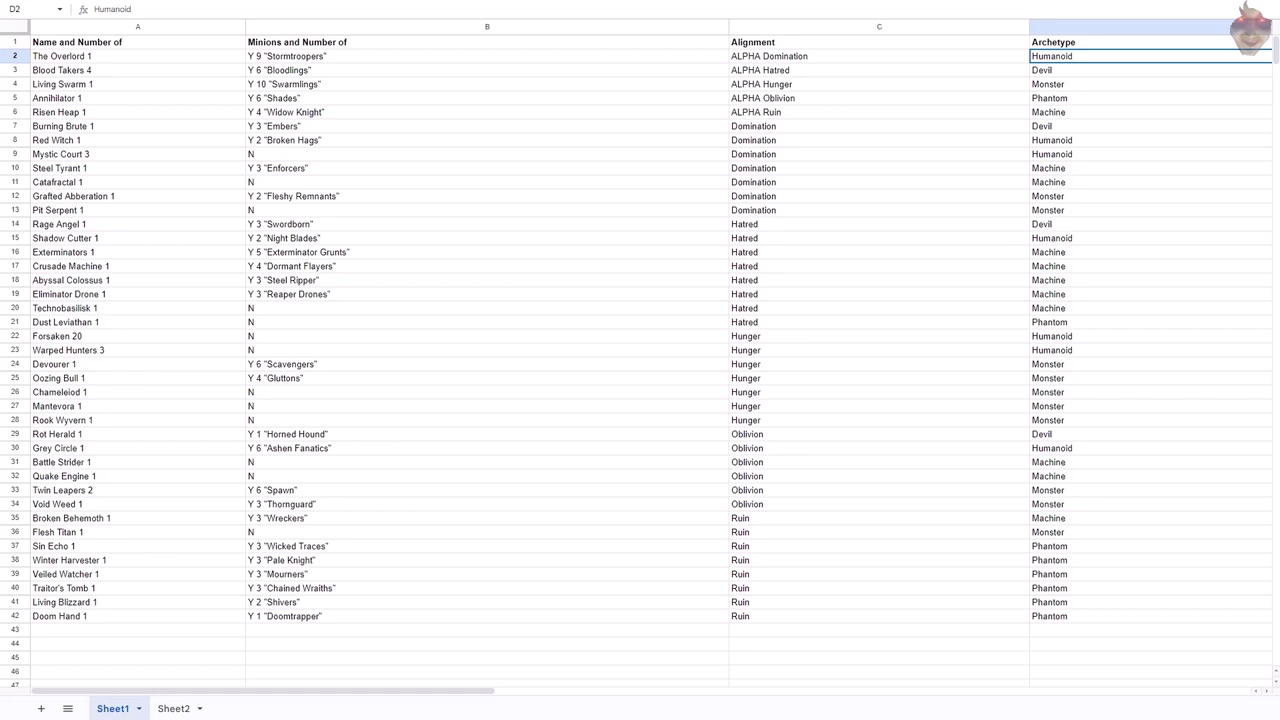
{"action": "left_click", "coordinate": [138, 70]}
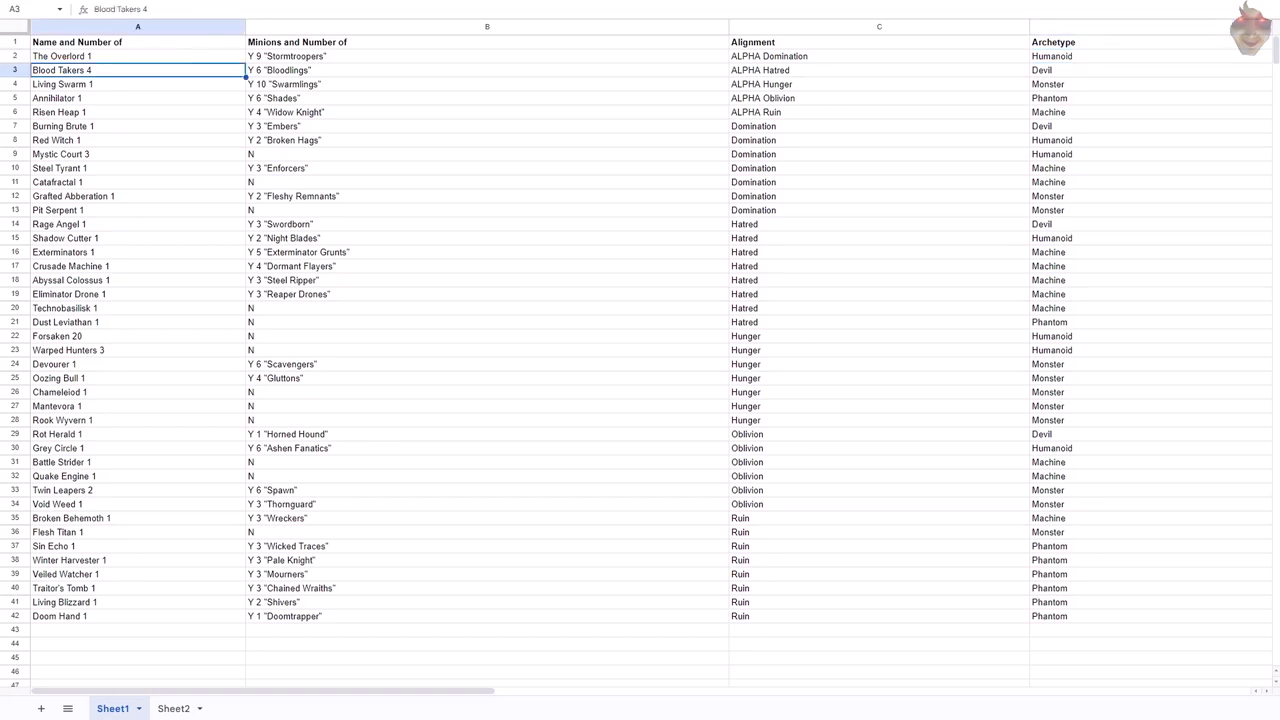
{"action": "left_click", "coordinate": [879, 70]}
{"action": "left_click", "coordinate": [1150, 70]}
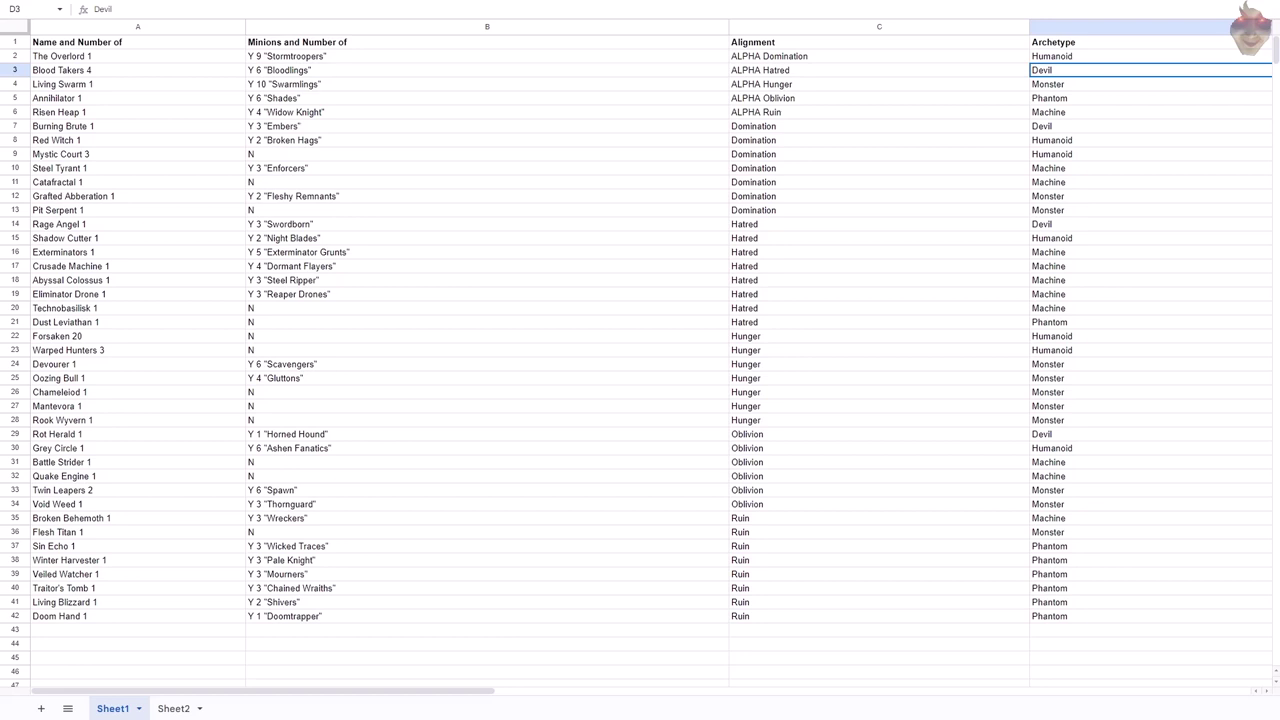
Step: Examine the entries for the remaining ALPHA rows: Living Swarm, Annihilator and Risen Heap
{"action": "key", "text": "Down"}
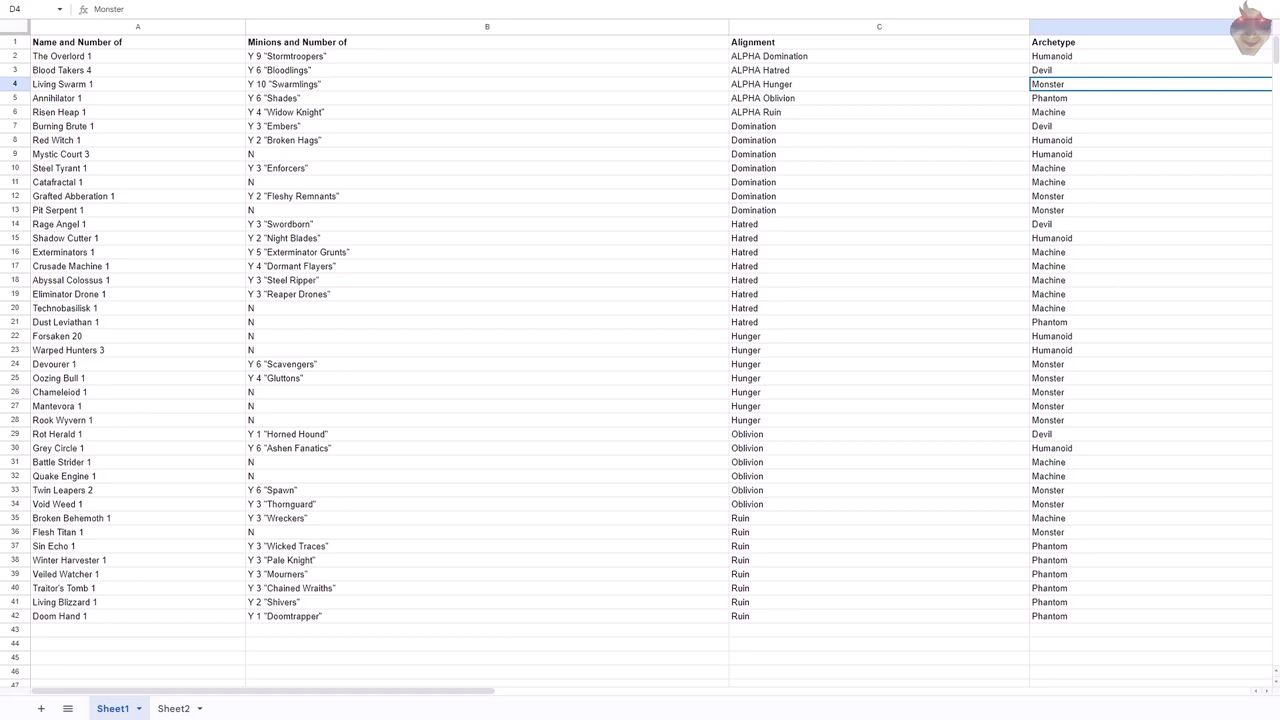
{"action": "left_click", "coordinate": [879, 98]}
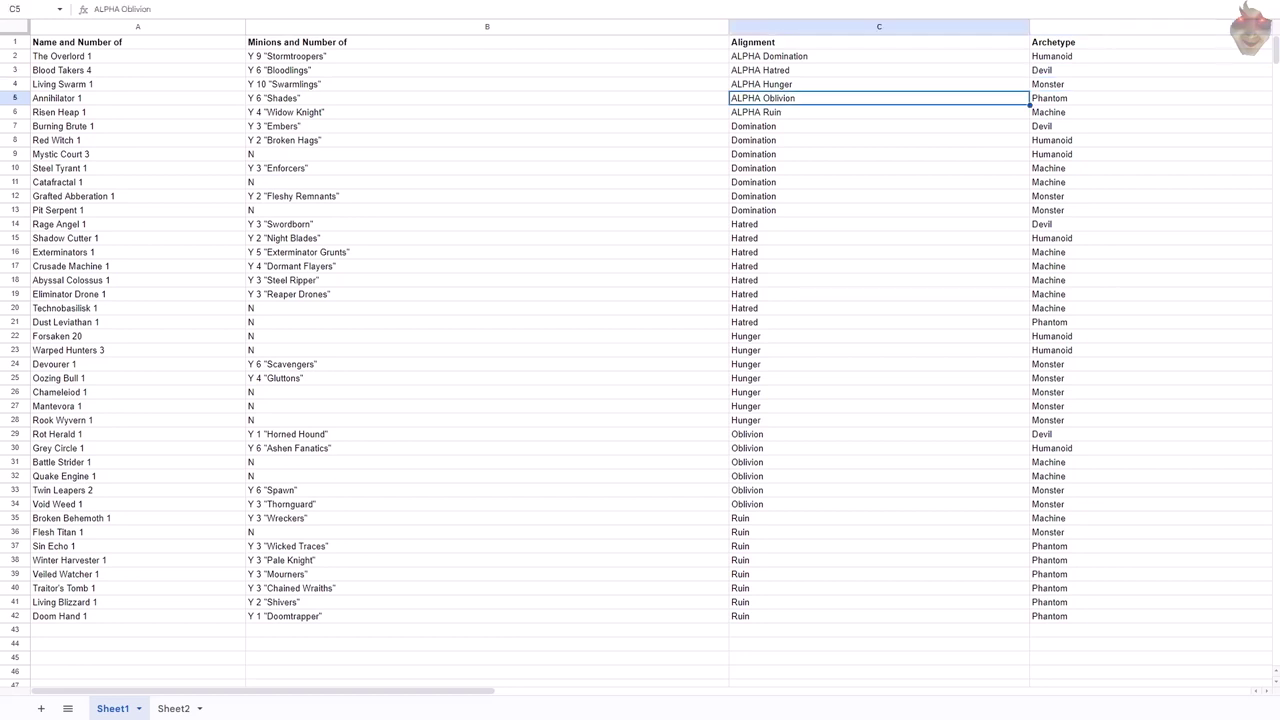
{"action": "left_click", "coordinate": [1150, 98]}
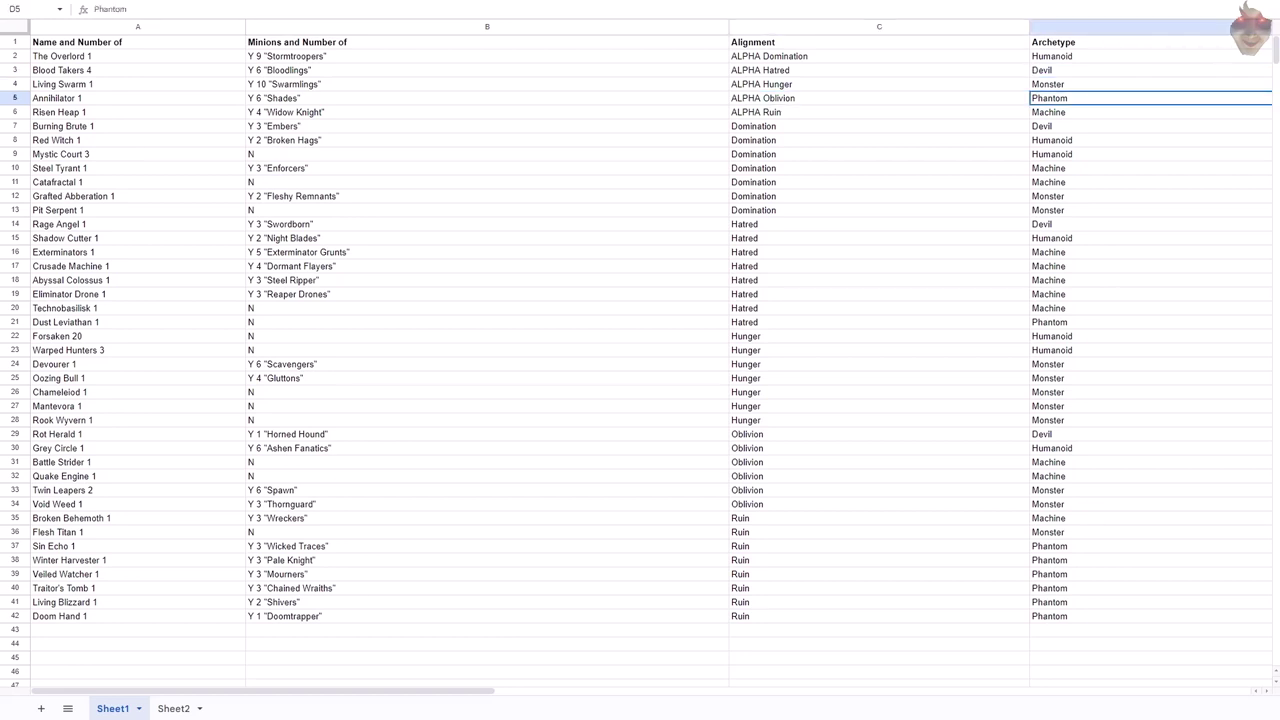
{"action": "left_click", "coordinate": [137, 98]}
{"action": "left_click", "coordinate": [487, 98]}
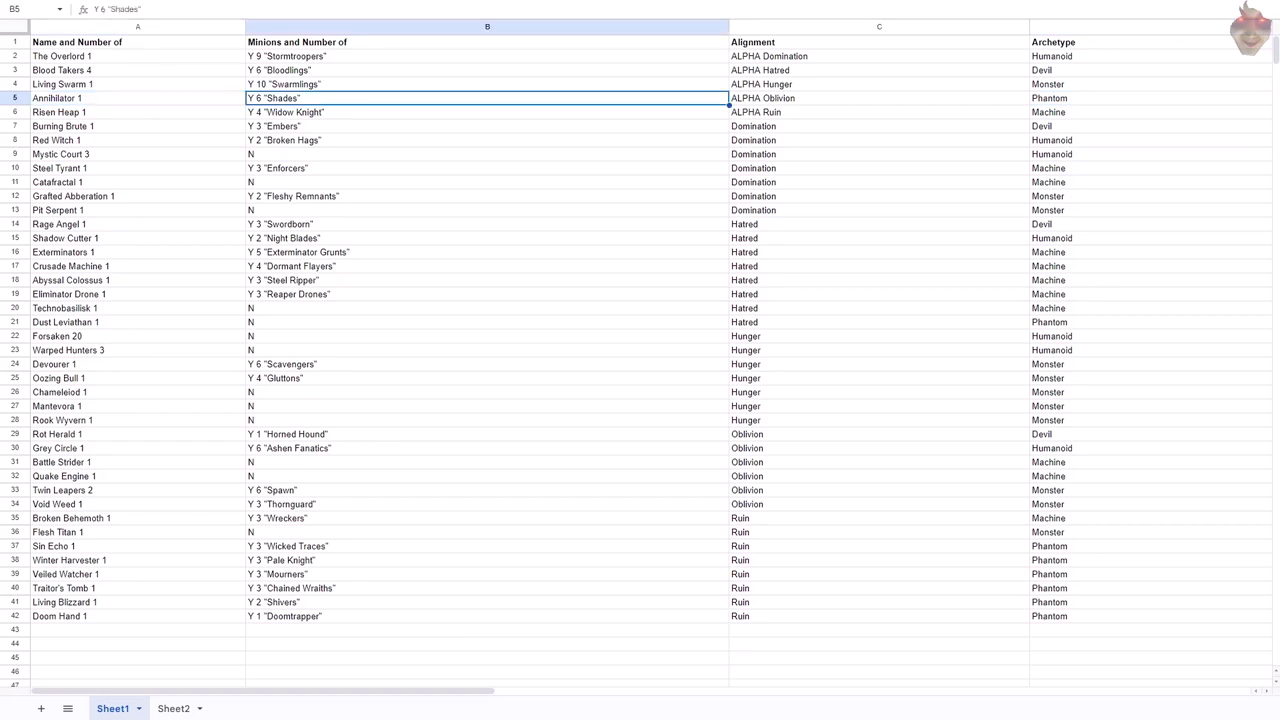
{"action": "left_click", "coordinate": [1150, 98]}
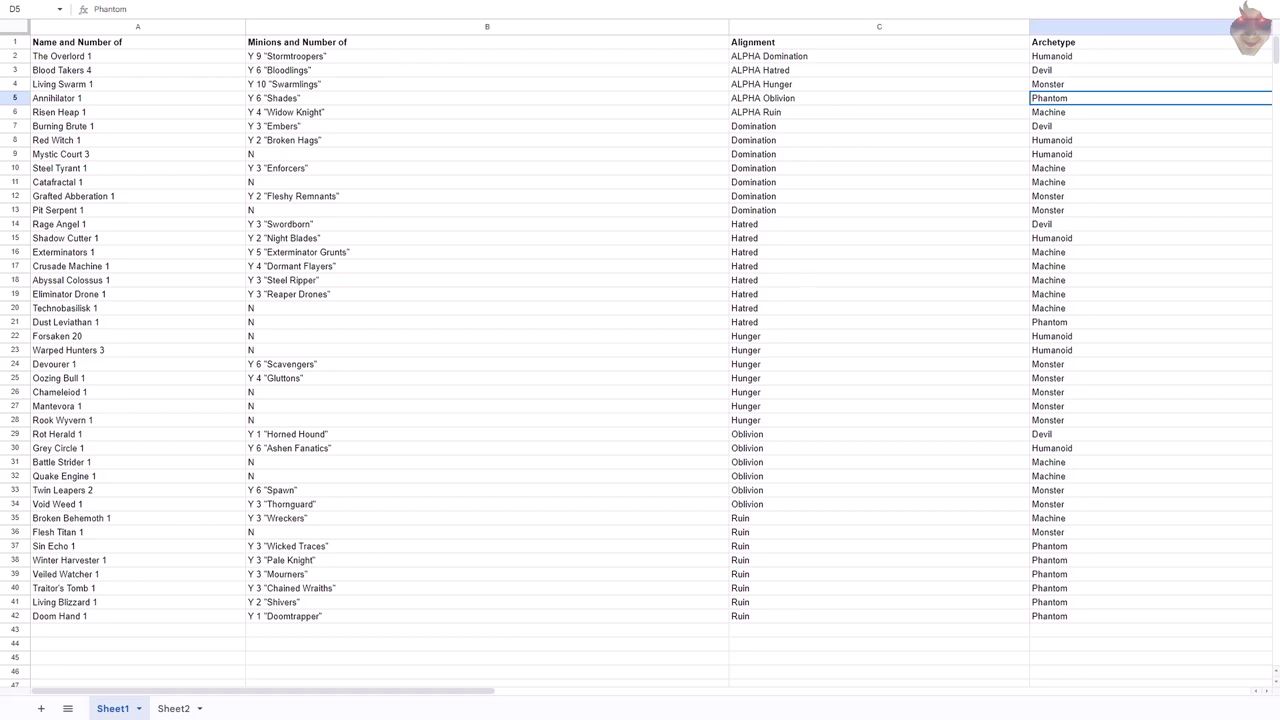
{"action": "key", "text": "Down"}
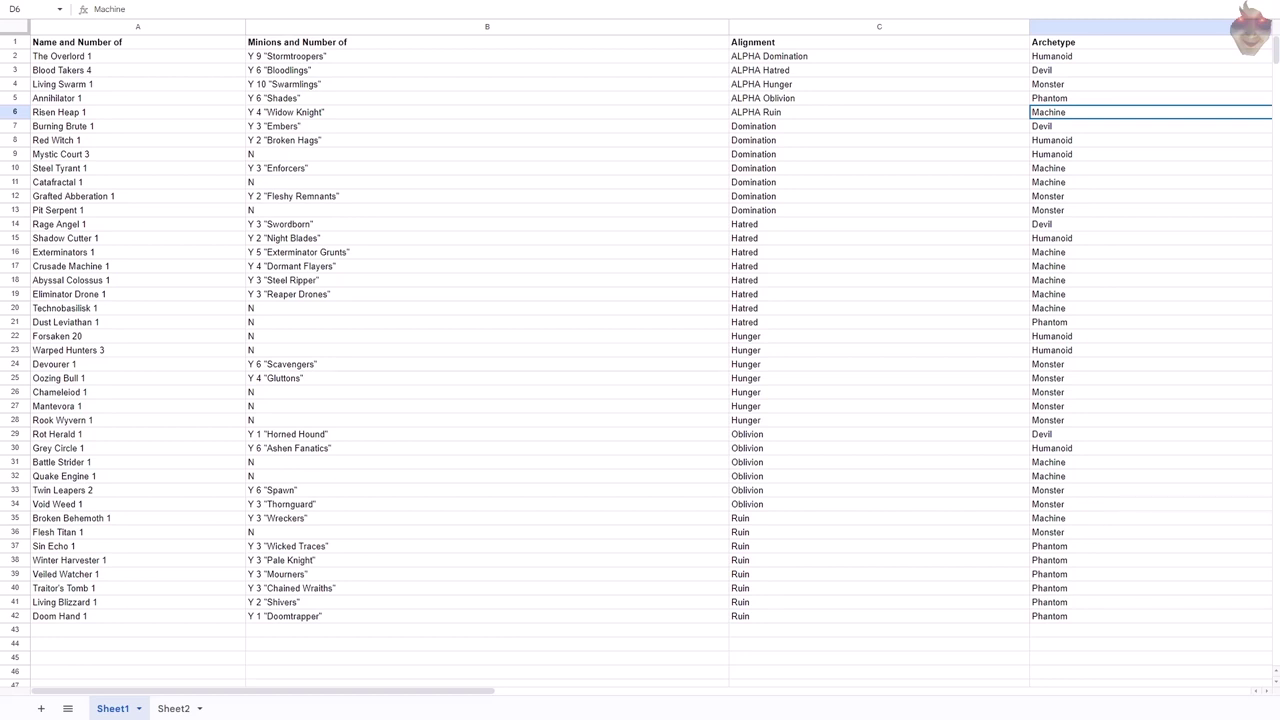
{"action": "scroll", "coordinate": [640, 360], "scroll_direction": "down", "scroll_amount": 2}
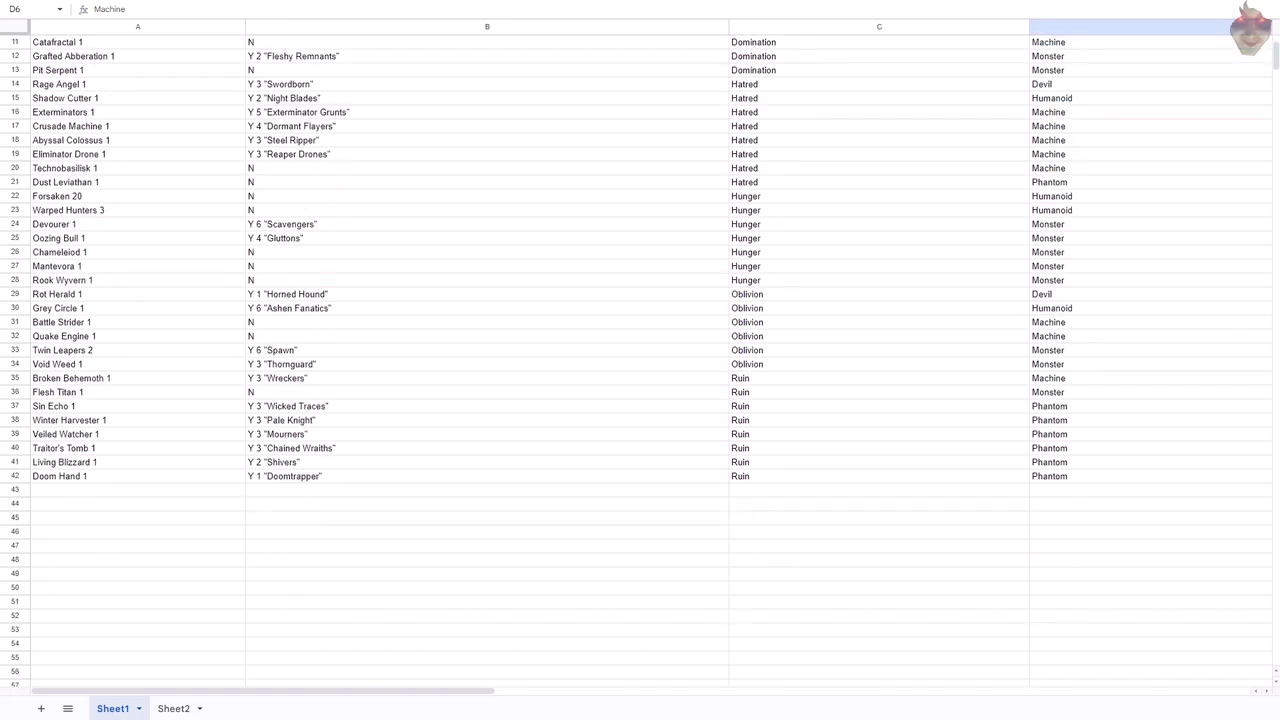
{"action": "scroll", "coordinate": [640, 360], "scroll_direction": "up", "scroll_amount": 2}
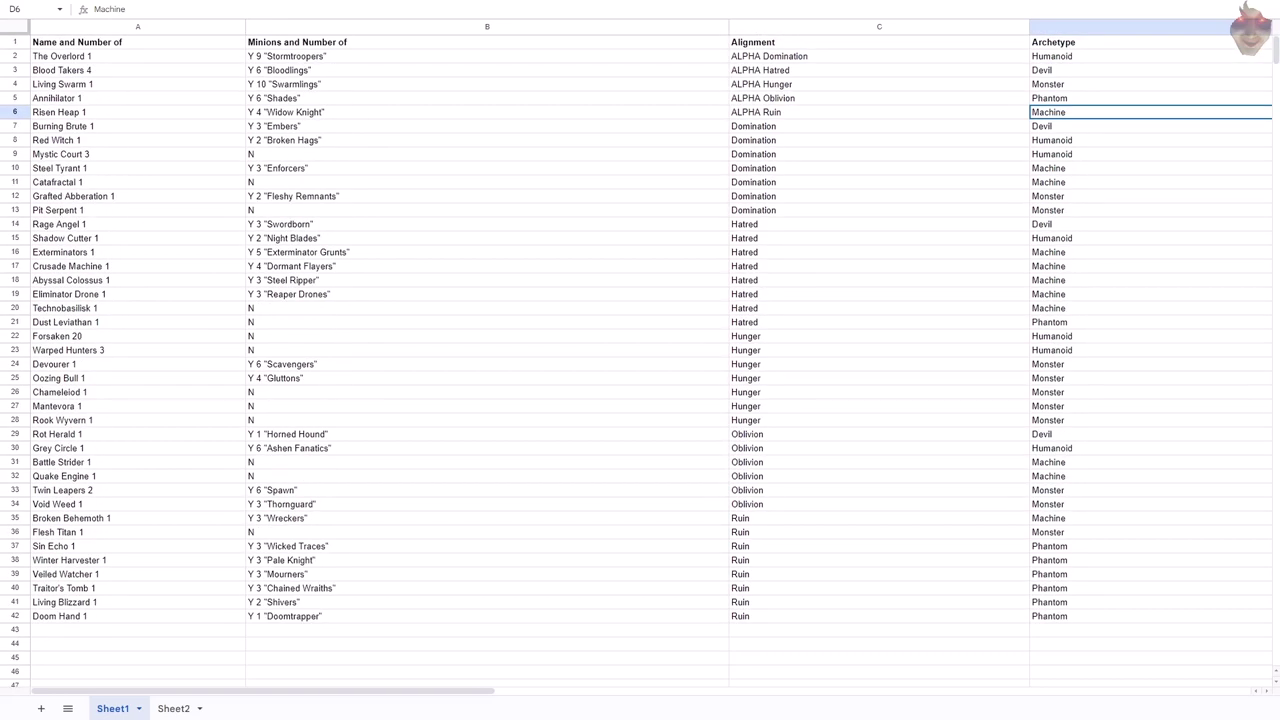
Step: Look over the non-ALPHA Domination, Hatred and Hunger groups, starting at the Burning Brute row
{"action": "key", "text": "Down"}
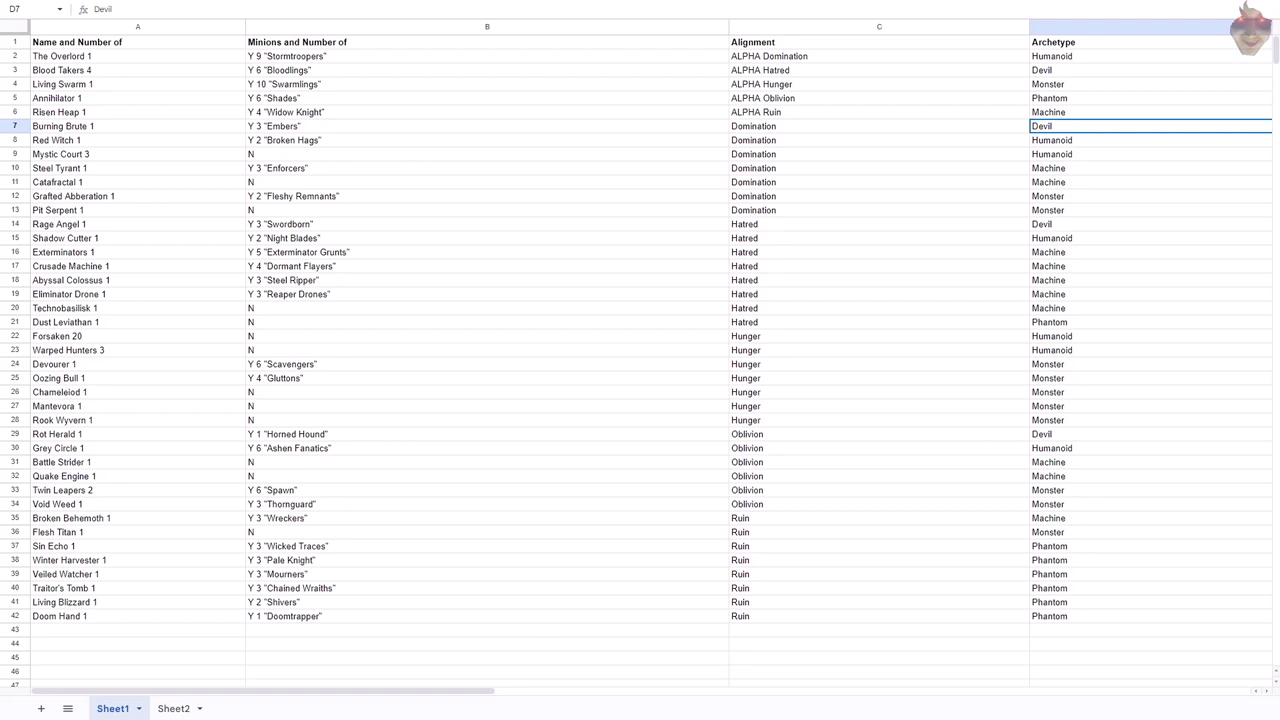
{"action": "key", "text": "Left"}
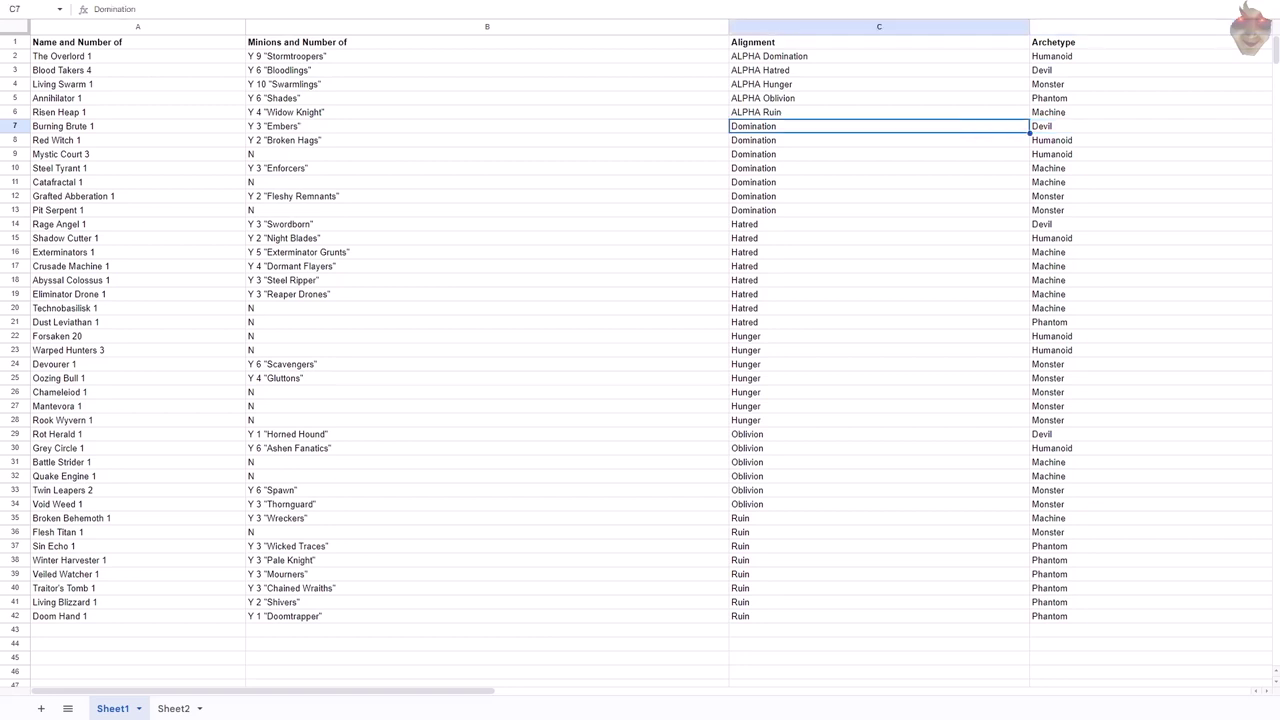
{"action": "left_click", "coordinate": [1100, 140]}
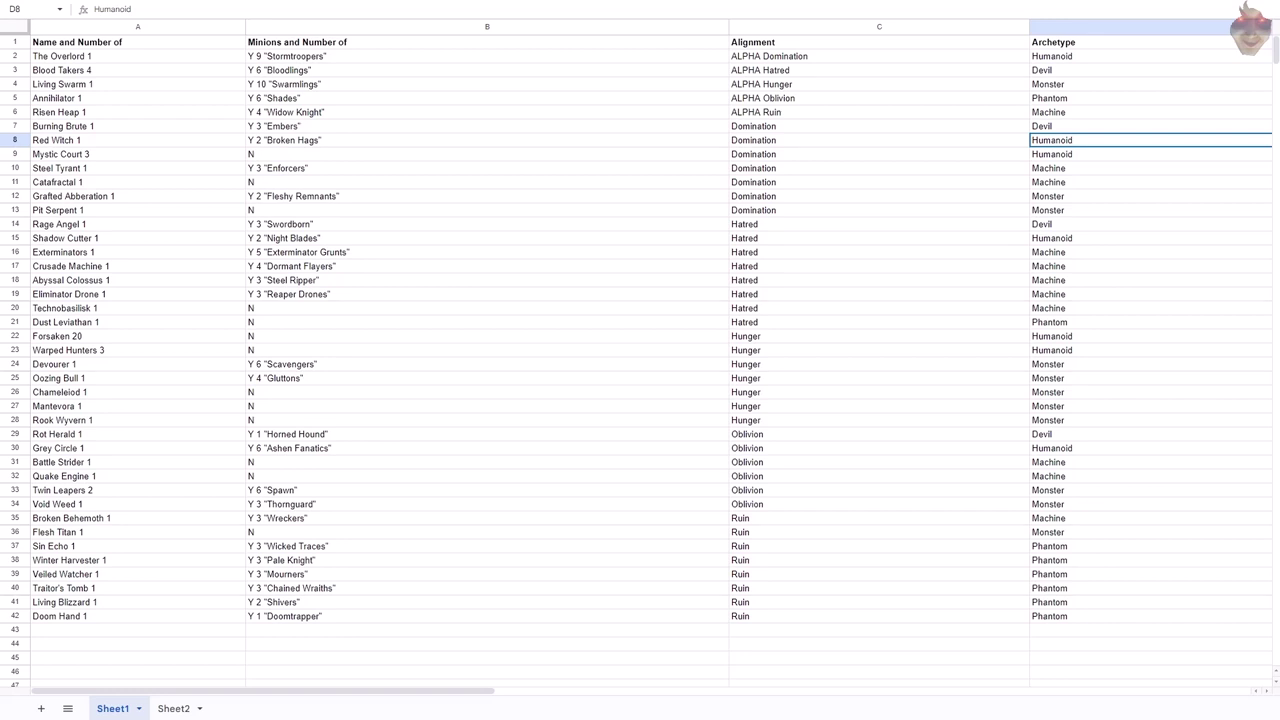
{"action": "left_click", "coordinate": [879, 224]}
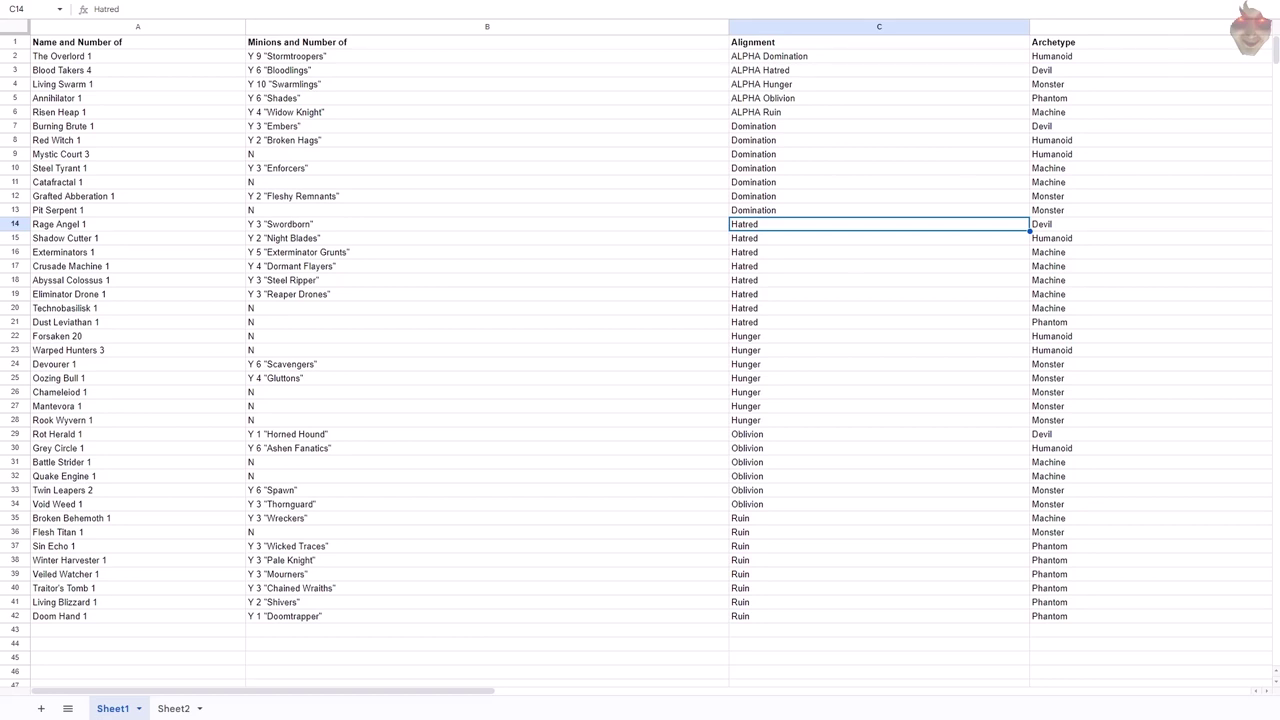
{"action": "left_click", "coordinate": [879, 350]}
{"action": "left_click", "coordinate": [879, 364]}
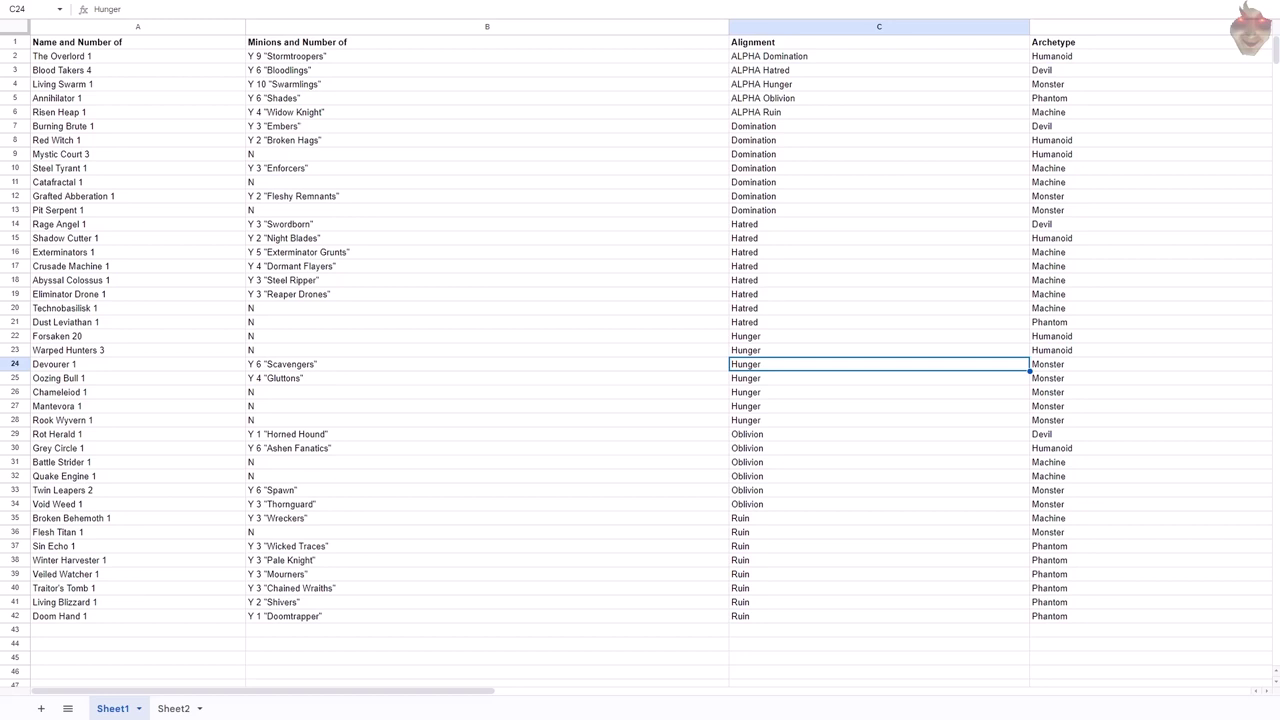
Step: Inspect the Oblivion group's alignment entries from Rot Herald to Twin Leapers, and the Ruin group below them
{"action": "left_click", "coordinate": [879, 434]}
{"action": "left_click", "coordinate": [879, 448]}
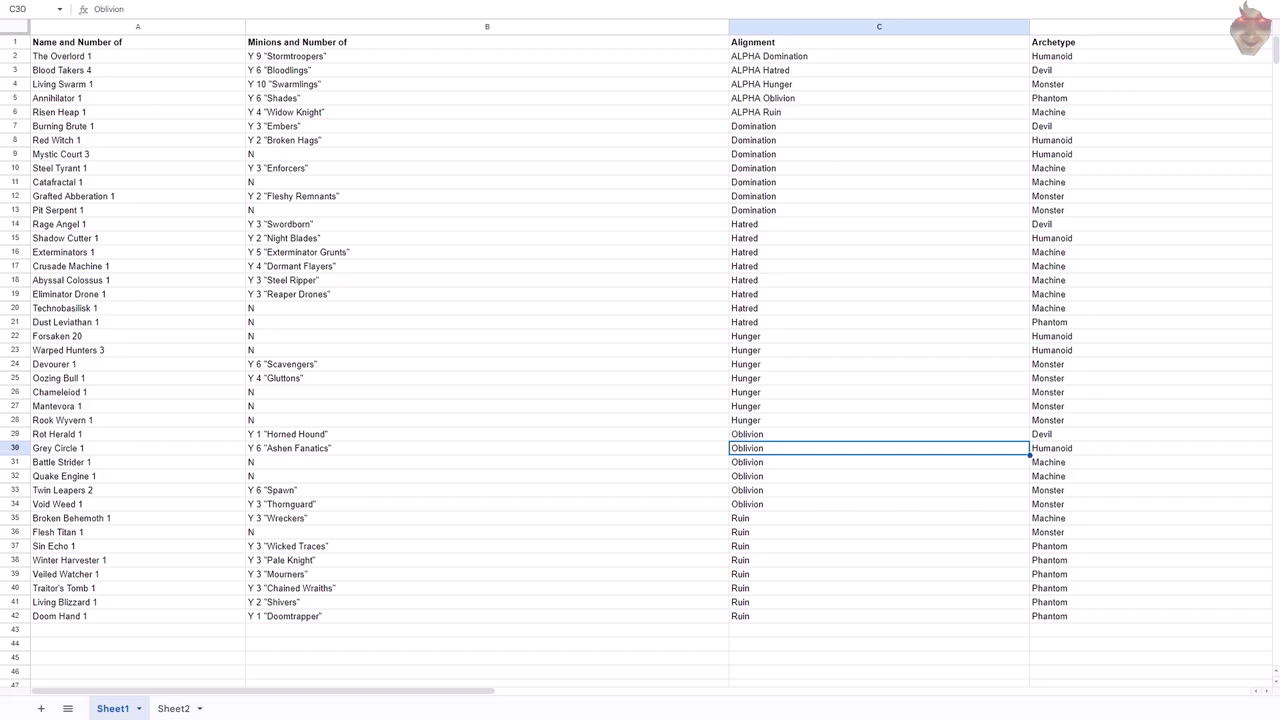
{"action": "left_click", "coordinate": [879, 462]}
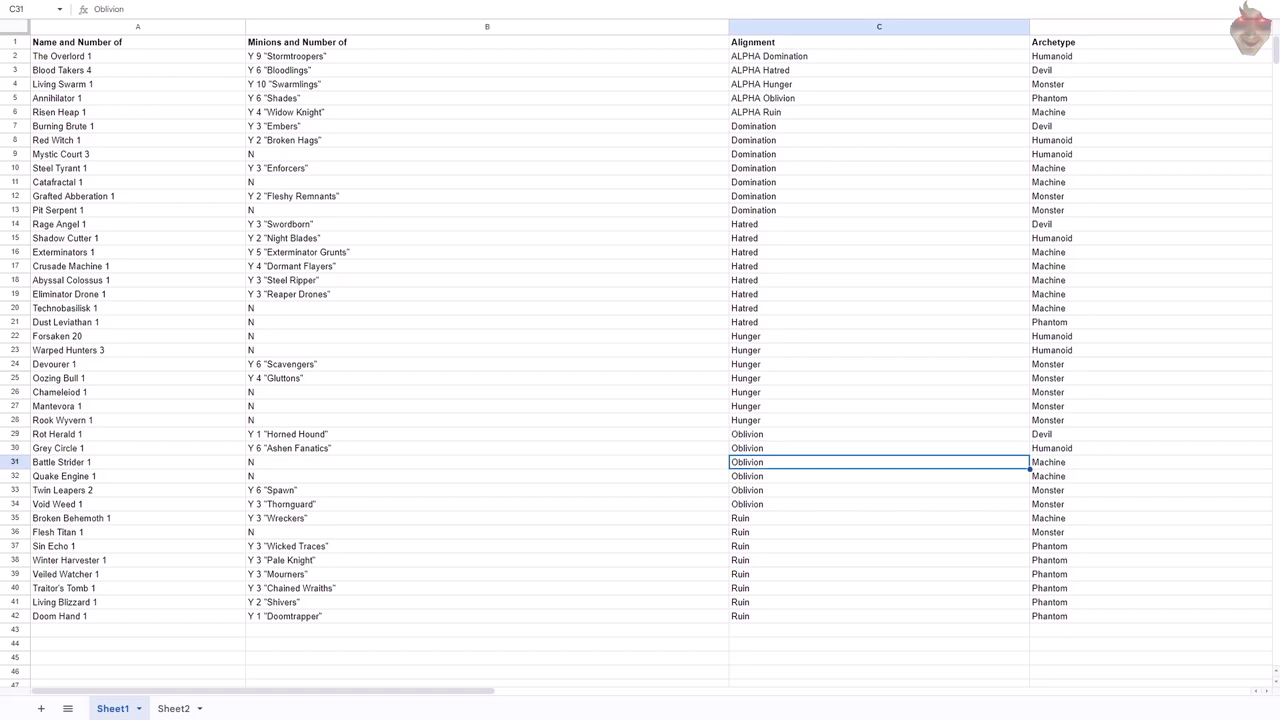
{"action": "left_click", "coordinate": [879, 490]}
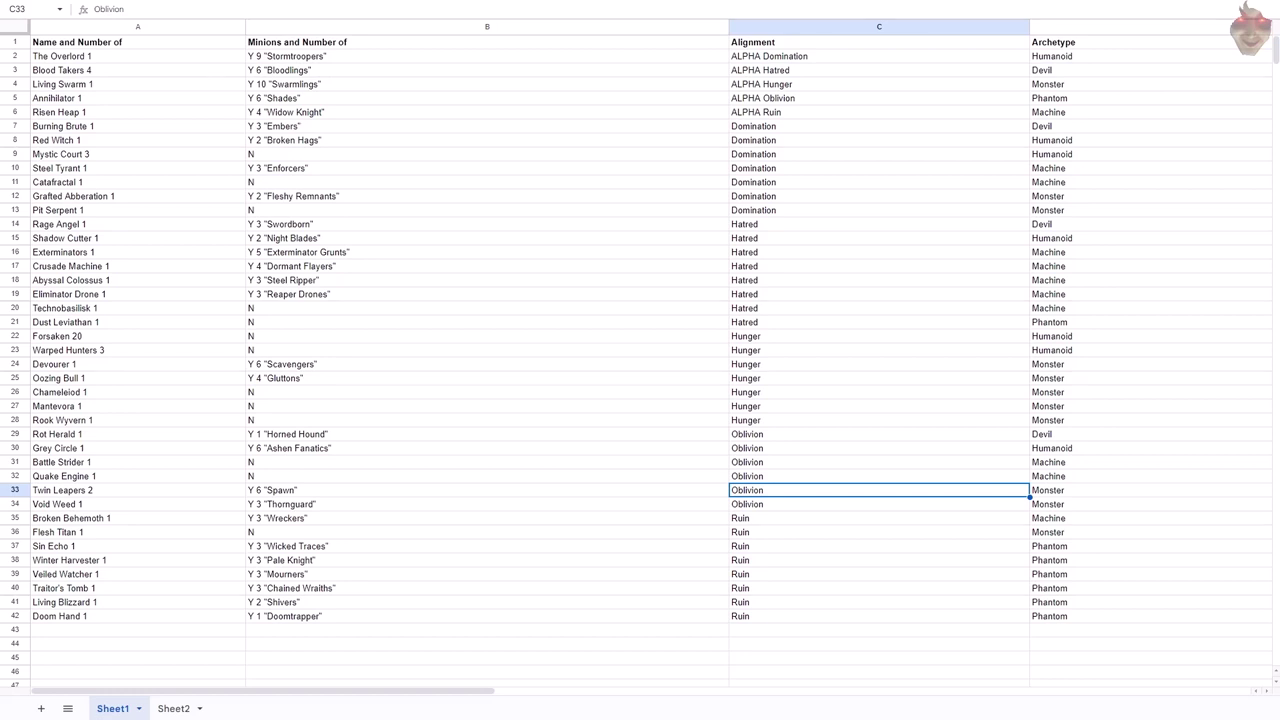
{"action": "left_click", "coordinate": [879, 434]}
{"action": "left_click", "coordinate": [879, 462]}
{"action": "left_click", "coordinate": [879, 476]}
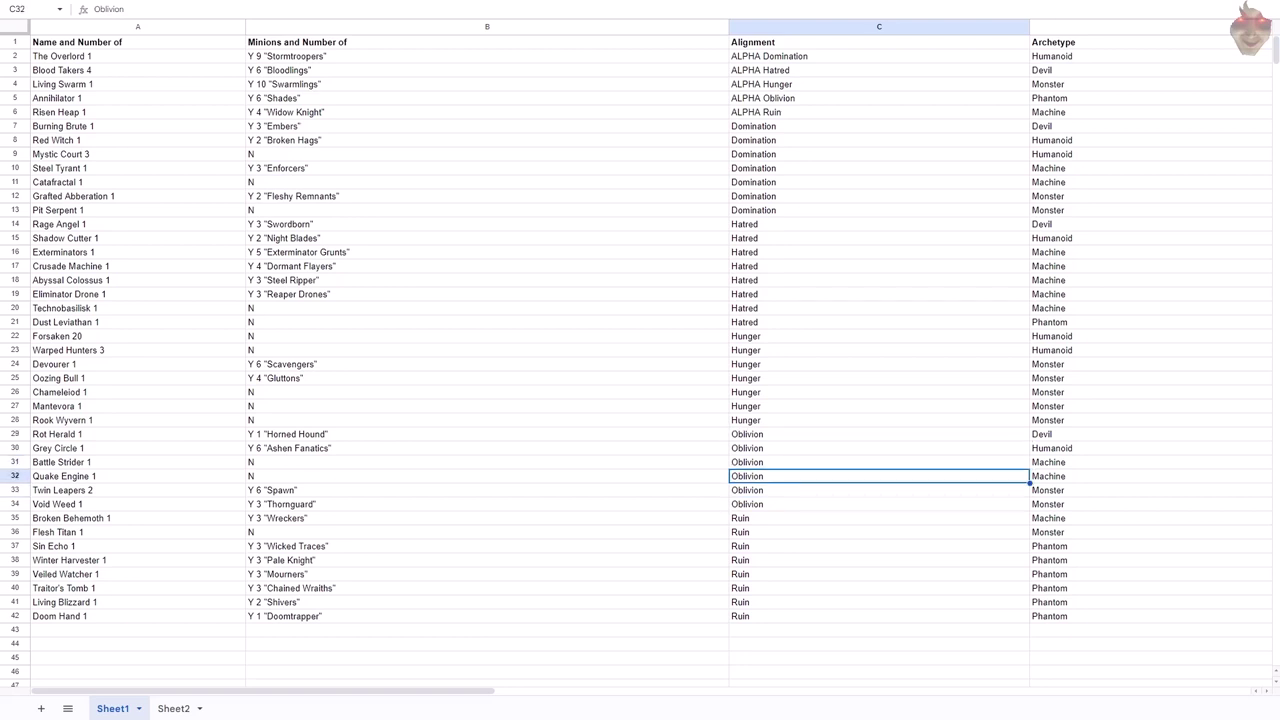
{"action": "left_click", "coordinate": [879, 462]}
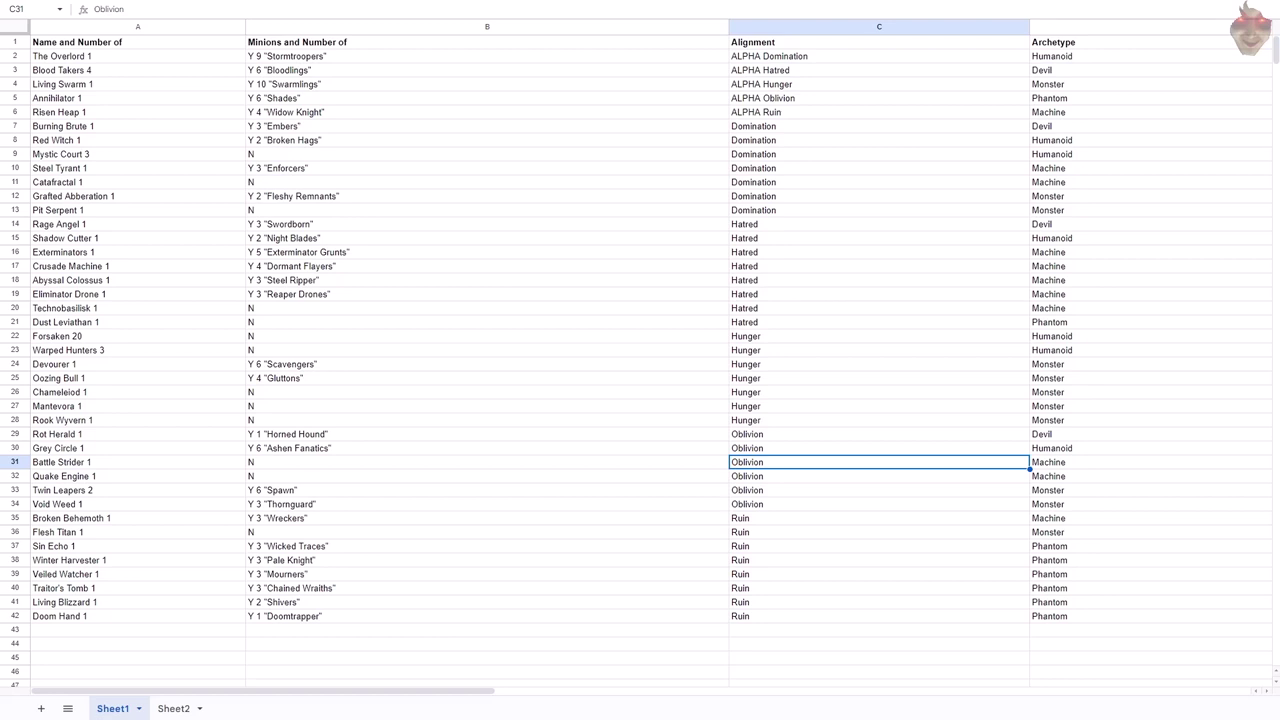
{"action": "left_click", "coordinate": [879, 630]}
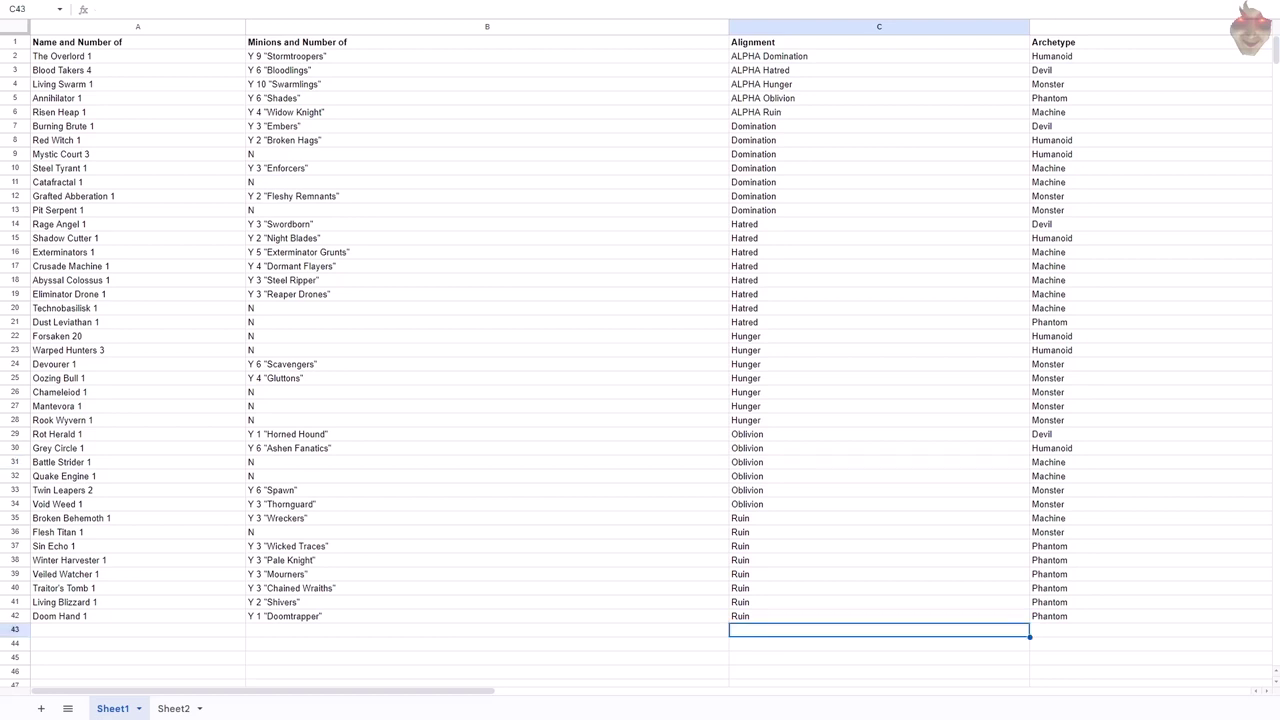
{"action": "left_click", "coordinate": [879, 588]}
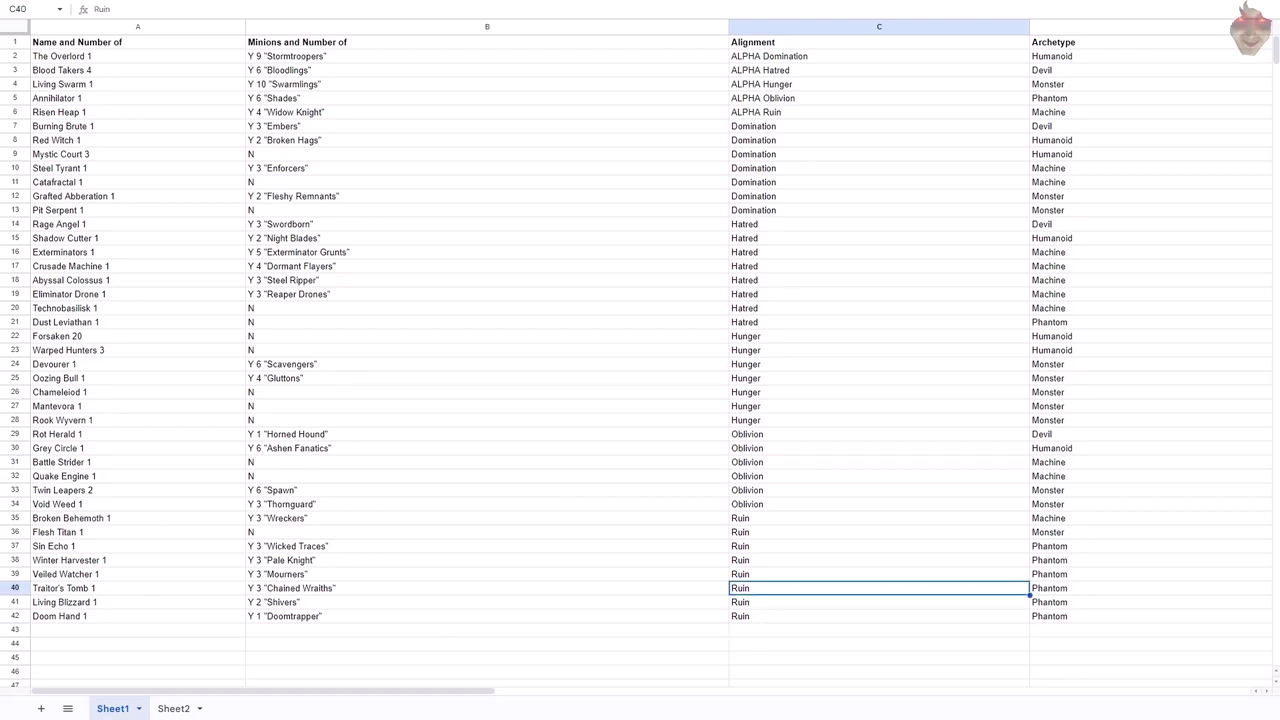
Step: Look over the Ruin group's alignment entries from Flesh Titan down to Doom Hand, ending on Winter Harvester
{"action": "key", "text": "Up"}
{"action": "key", "text": "Up"}
{"action": "key", "text": "Up"}
{"action": "key", "text": "Up"}
{"action": "key", "text": "Down"}
{"action": "key", "text": "Down"}
{"action": "key", "text": "Down"}
{"action": "key", "text": "Down"}
{"action": "key", "text": "Down"}
{"action": "key", "text": "Down"}
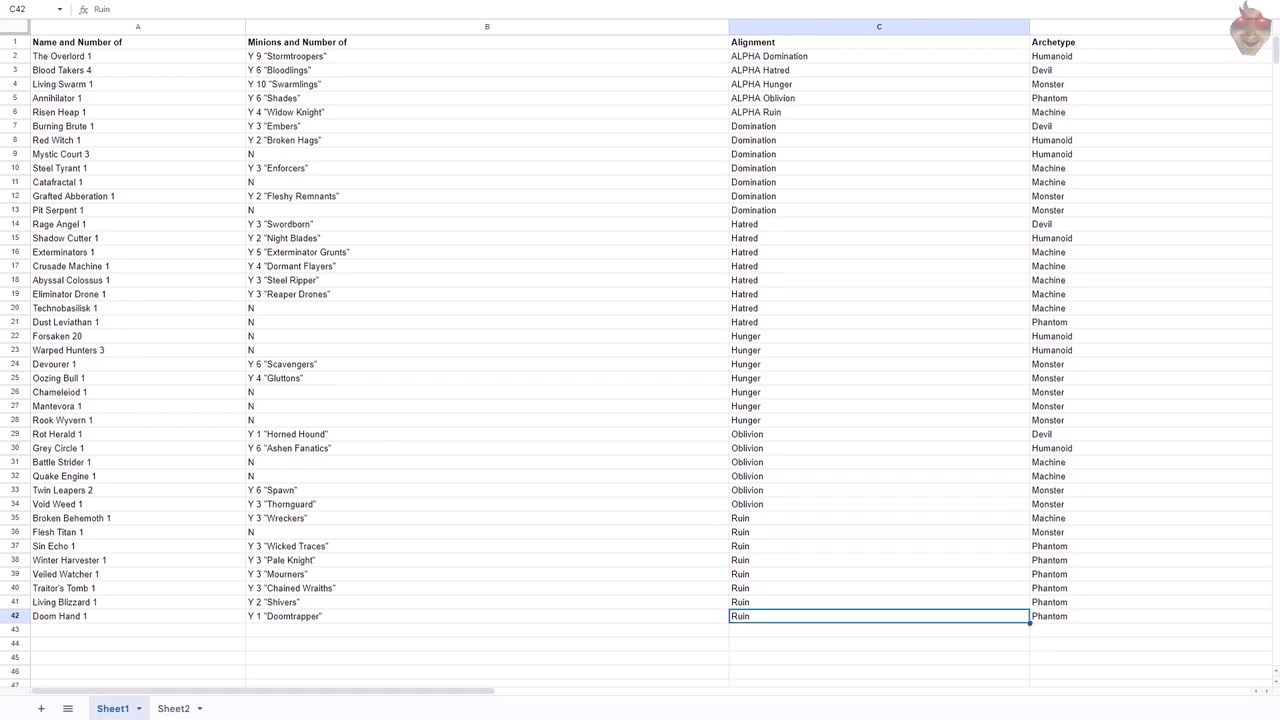
{"action": "left_click", "coordinate": [879, 560]}
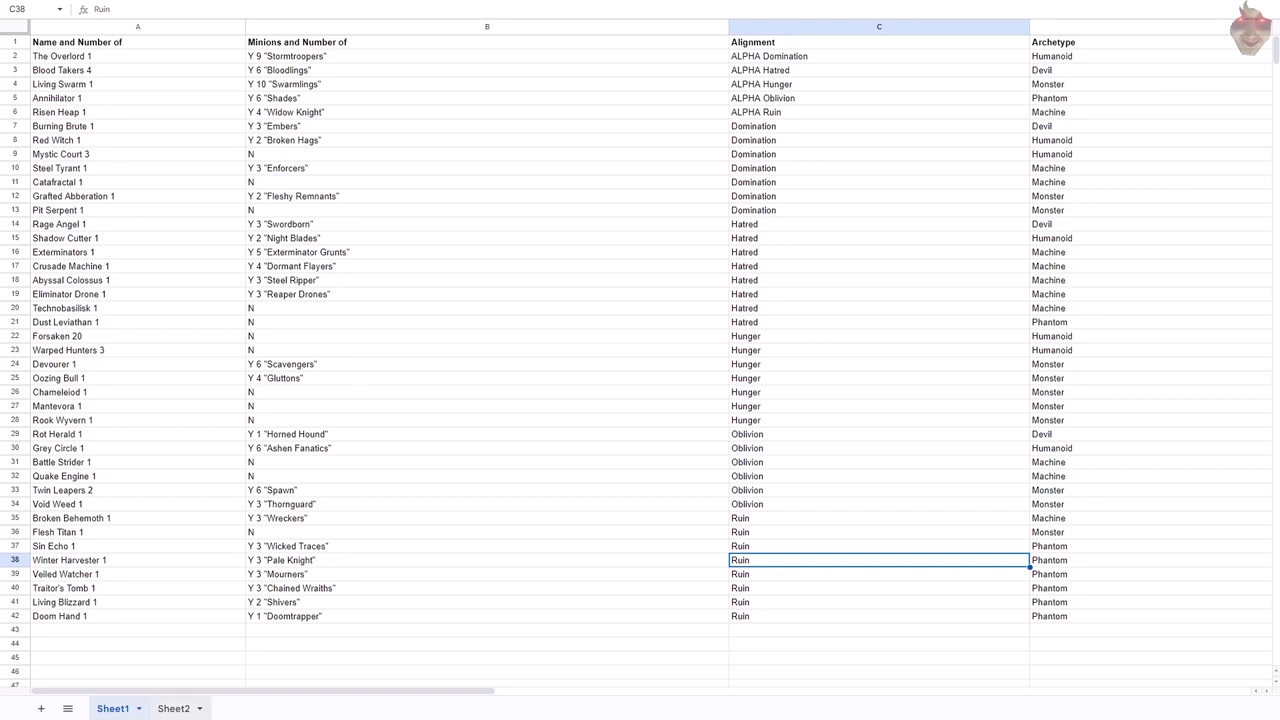
Step: Review the Horror totals in the first row of Sheet2 and compare them with the roster on Sheet1
{"action": "left_click", "coordinate": [173, 708]}
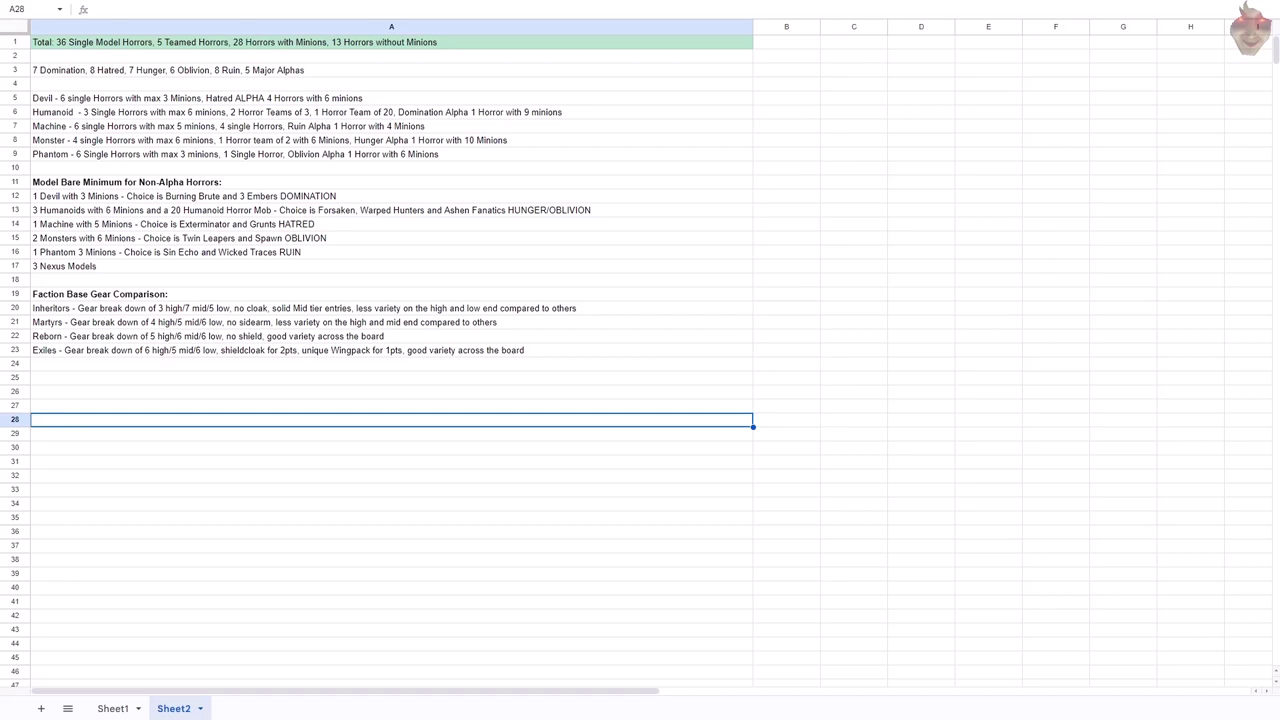
{"action": "left_click", "coordinate": [391, 42]}
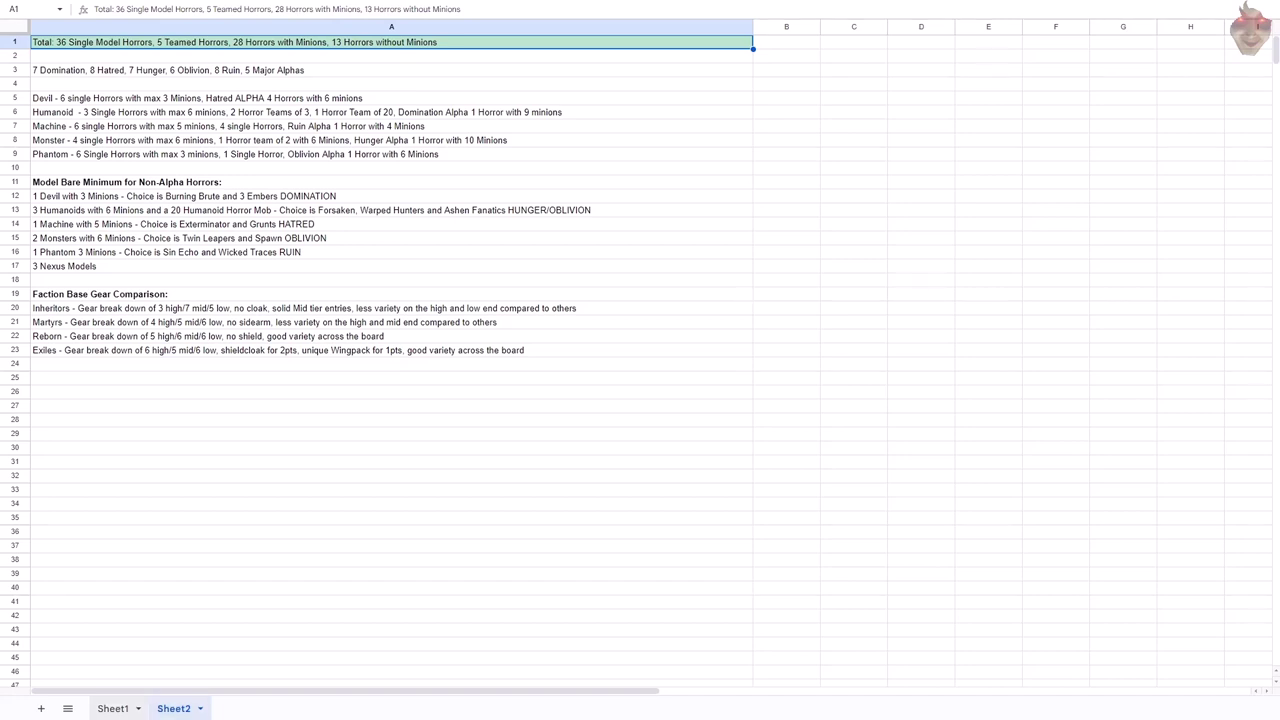
{"action": "left_click", "coordinate": [112, 708]}
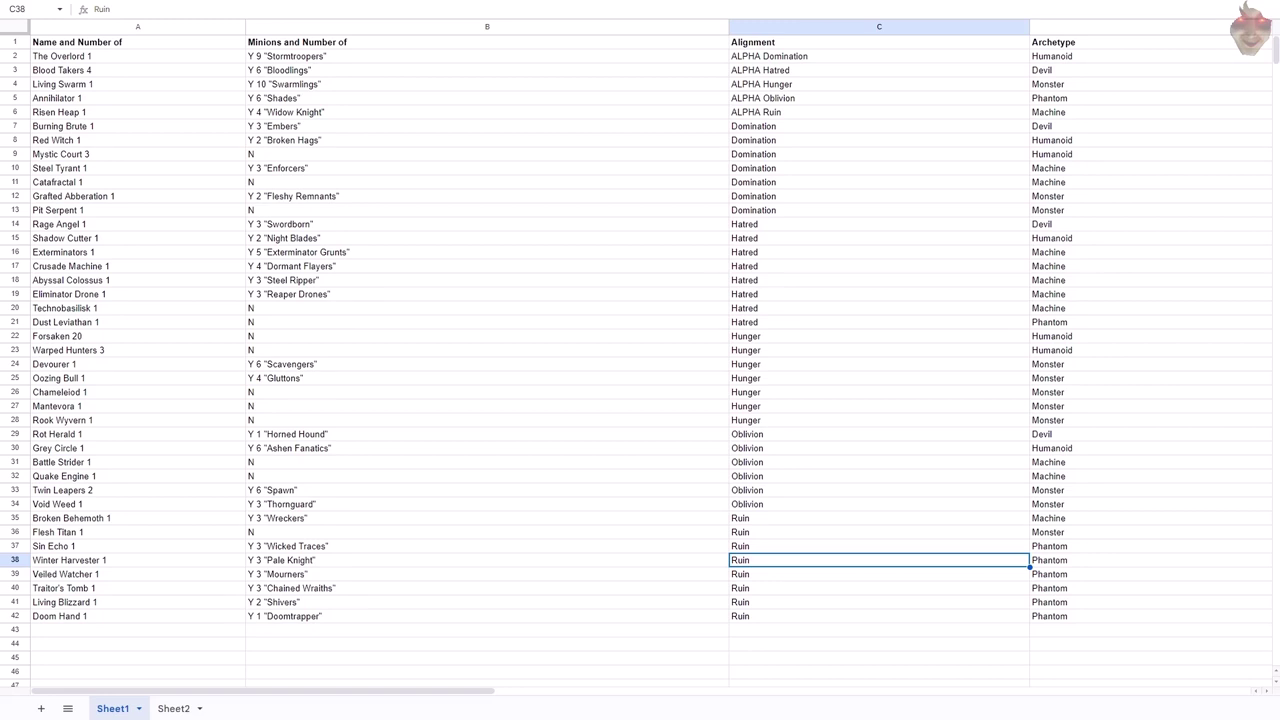
{"action": "scroll", "coordinate": [640, 360], "scroll_direction": "down", "scroll_amount": 2}
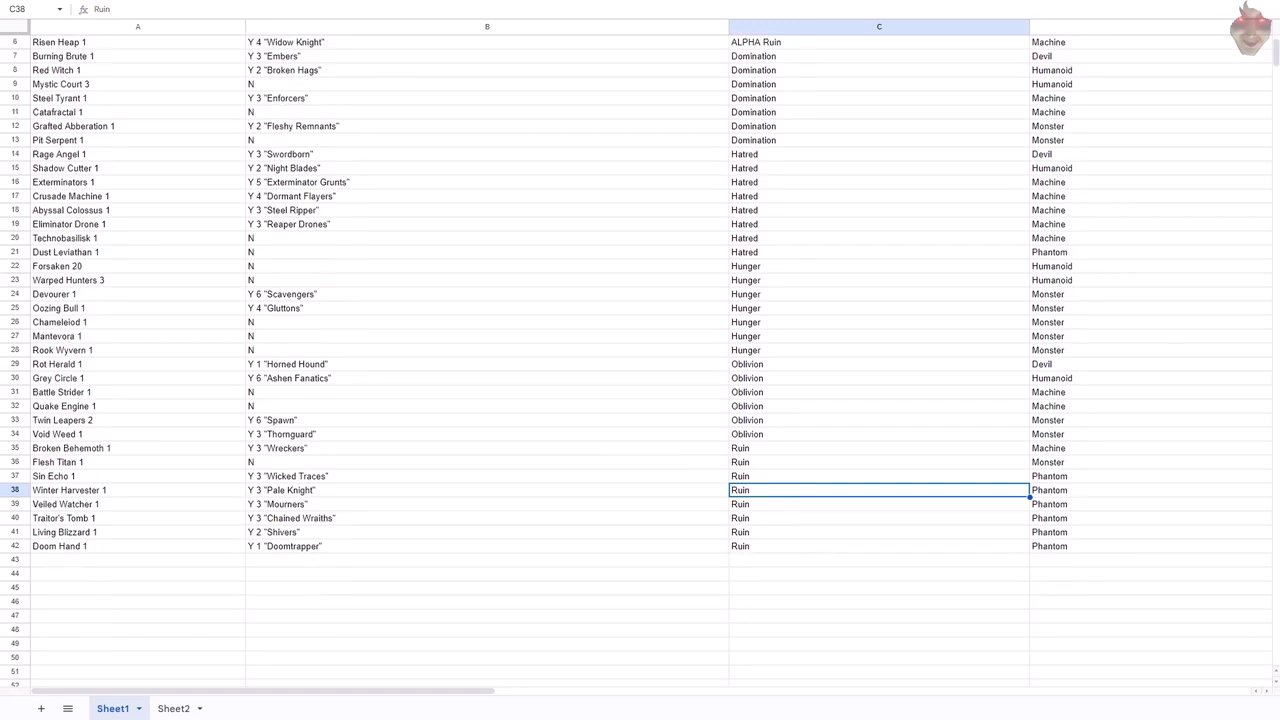
{"action": "scroll", "coordinate": [640, 360], "scroll_direction": "up", "scroll_amount": 2}
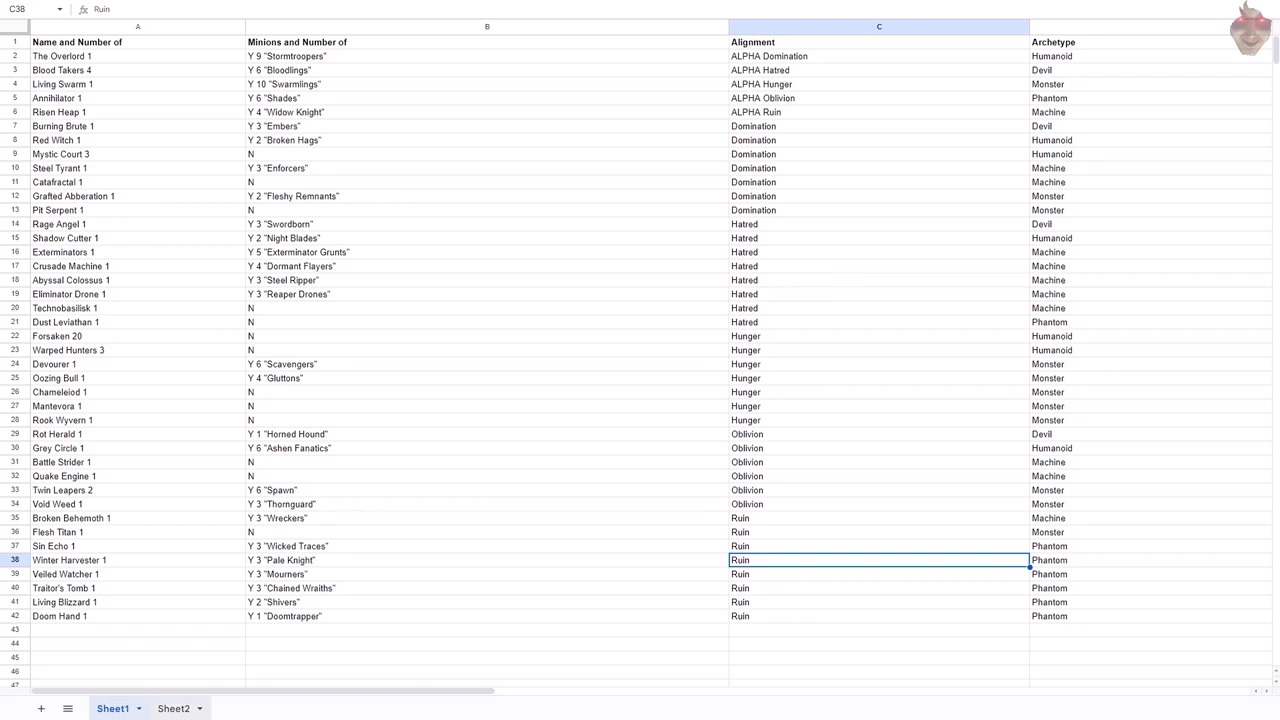
Step: Check the Blood Takers entry on Sheet1 against the team and minion totals summarized on Sheet2
{"action": "left_click", "coordinate": [173, 708]}
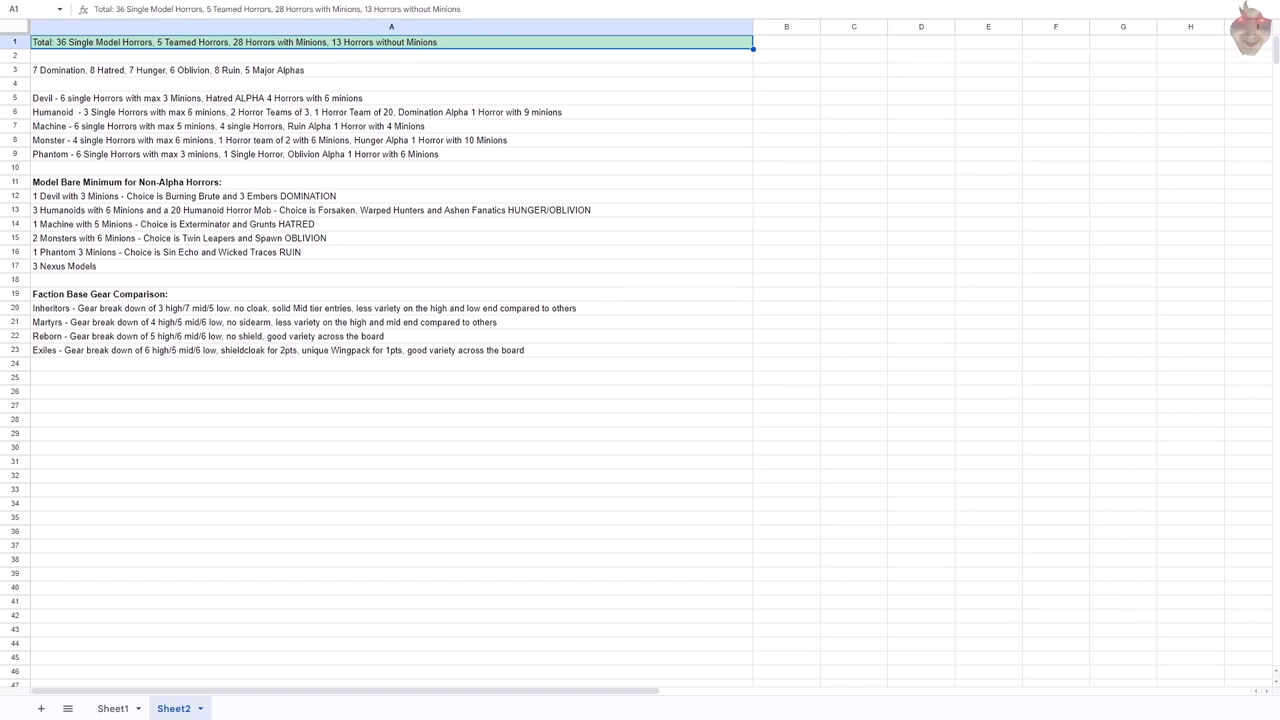
{"action": "left_click", "coordinate": [112, 708]}
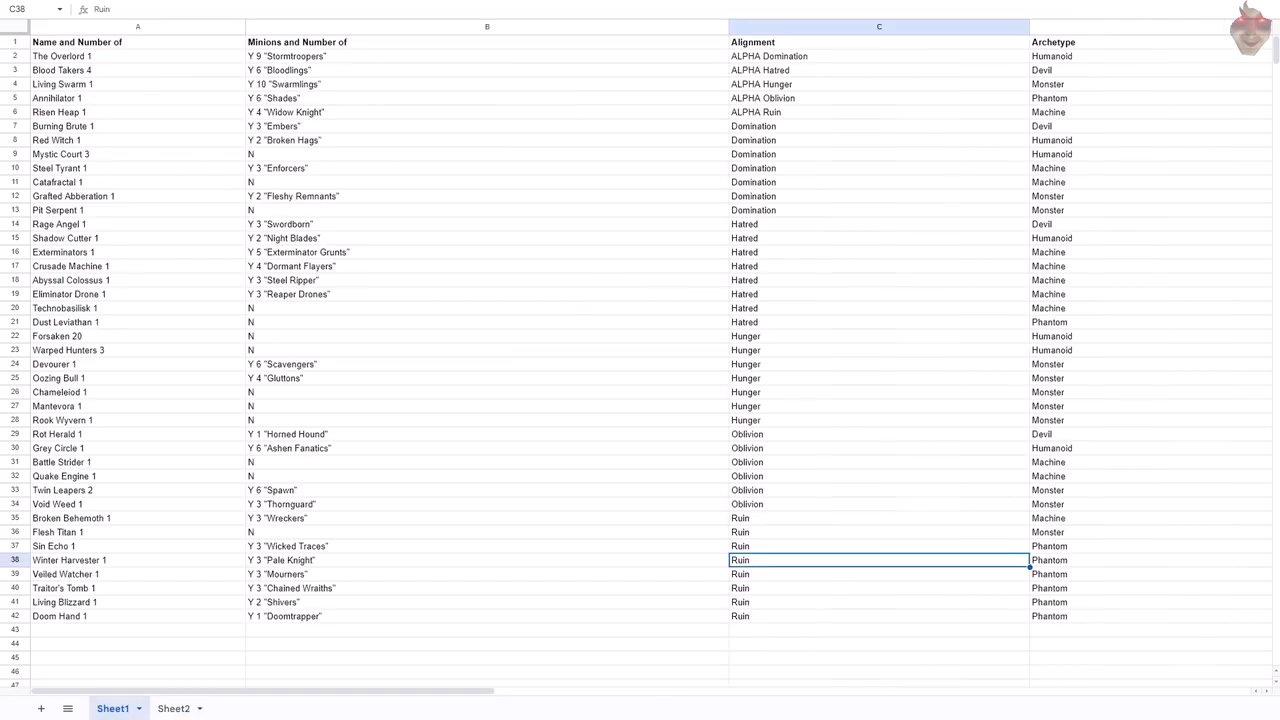
{"action": "left_click", "coordinate": [138, 70]}
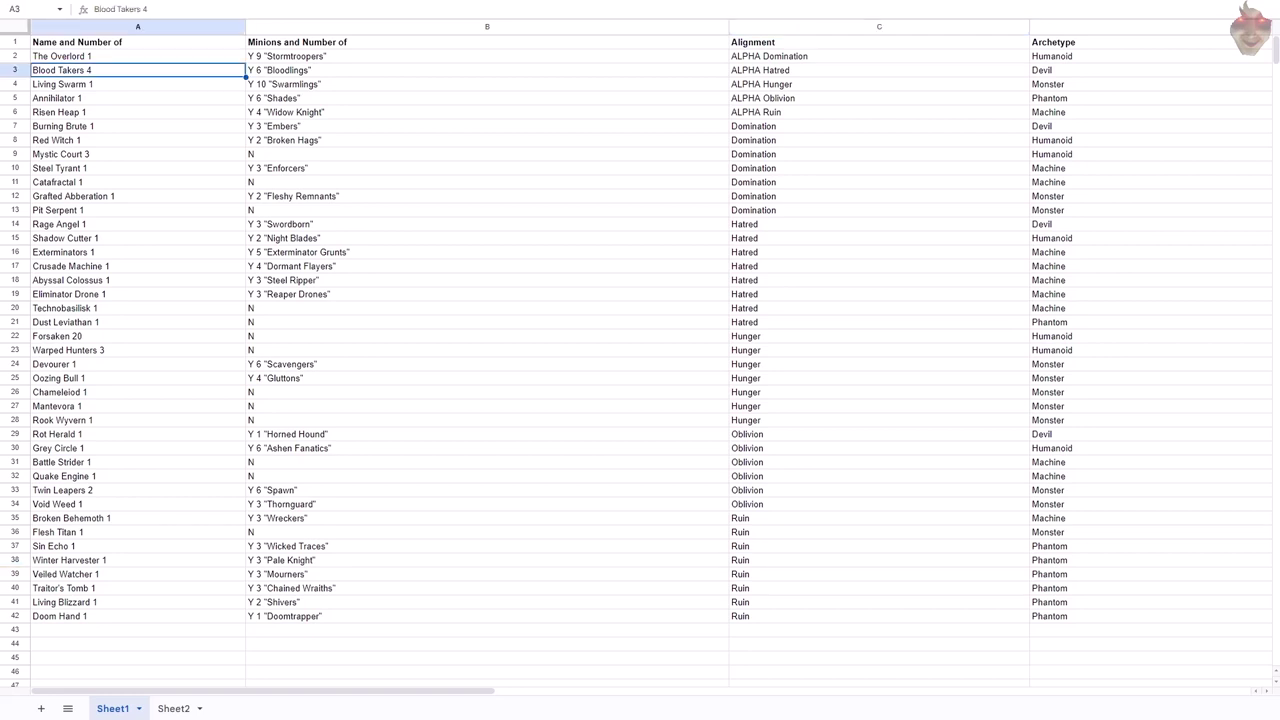
{"action": "left_click", "coordinate": [173, 708]}
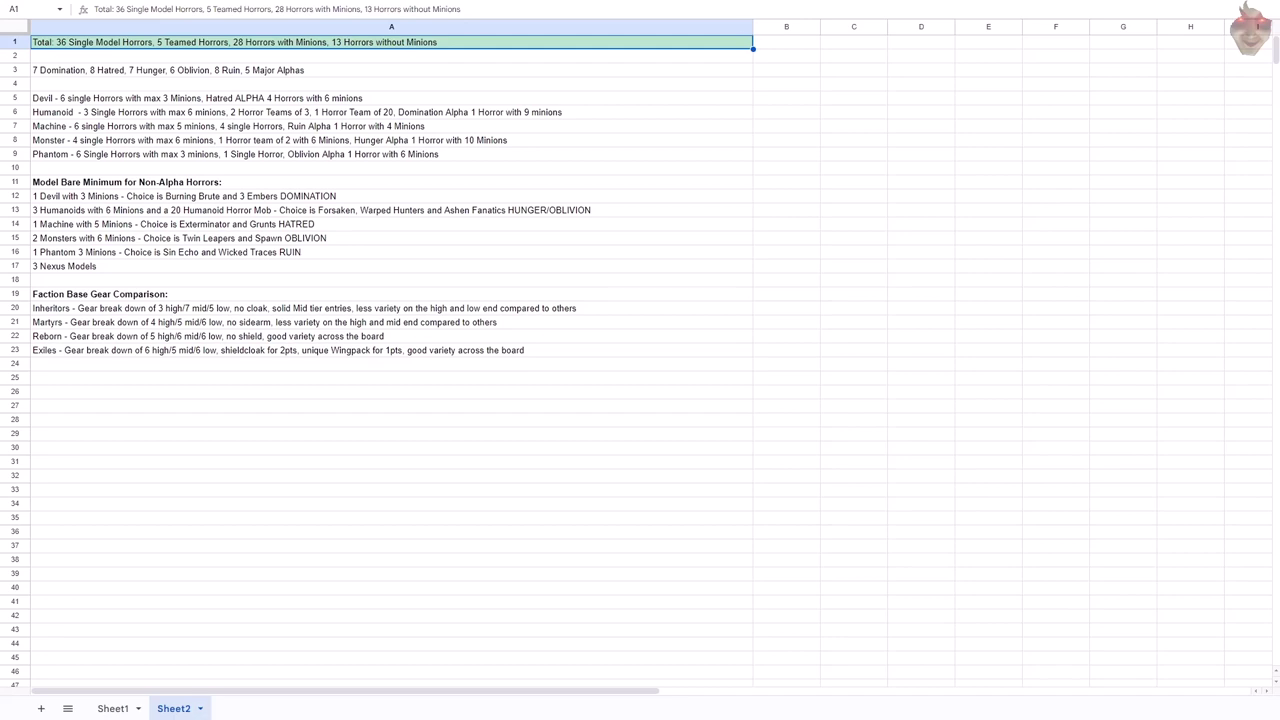
{"action": "left_click", "coordinate": [112, 708]}
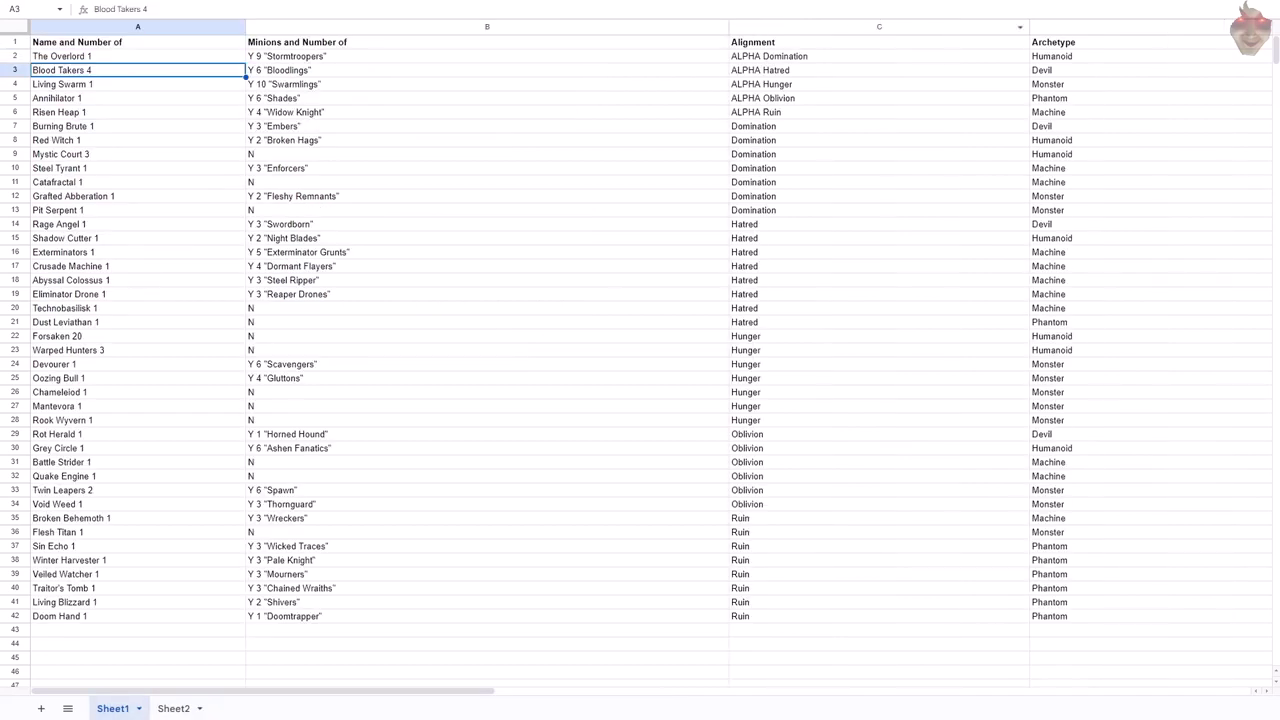
Step: Read the archetype breakdown on Sheet2, examining the Machine, Monster and Phantom lines one by one
{"action": "left_click", "coordinate": [173, 708]}
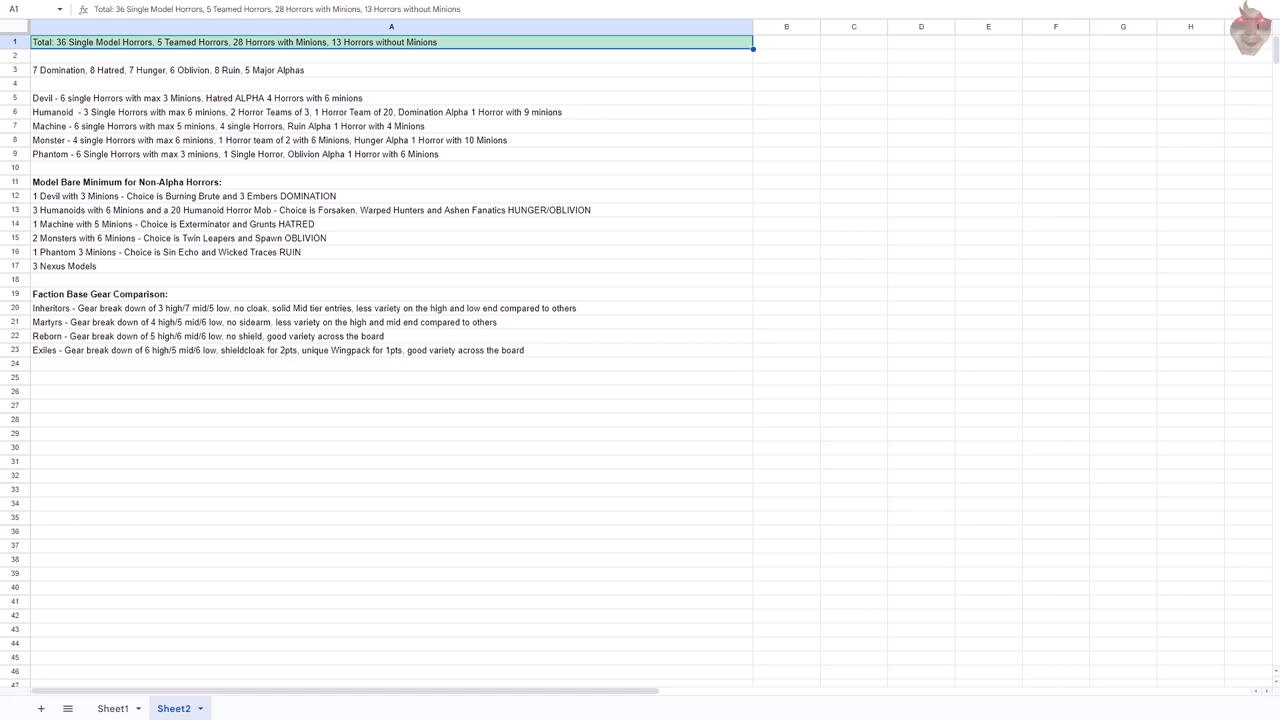
{"action": "left_click", "coordinate": [391, 126]}
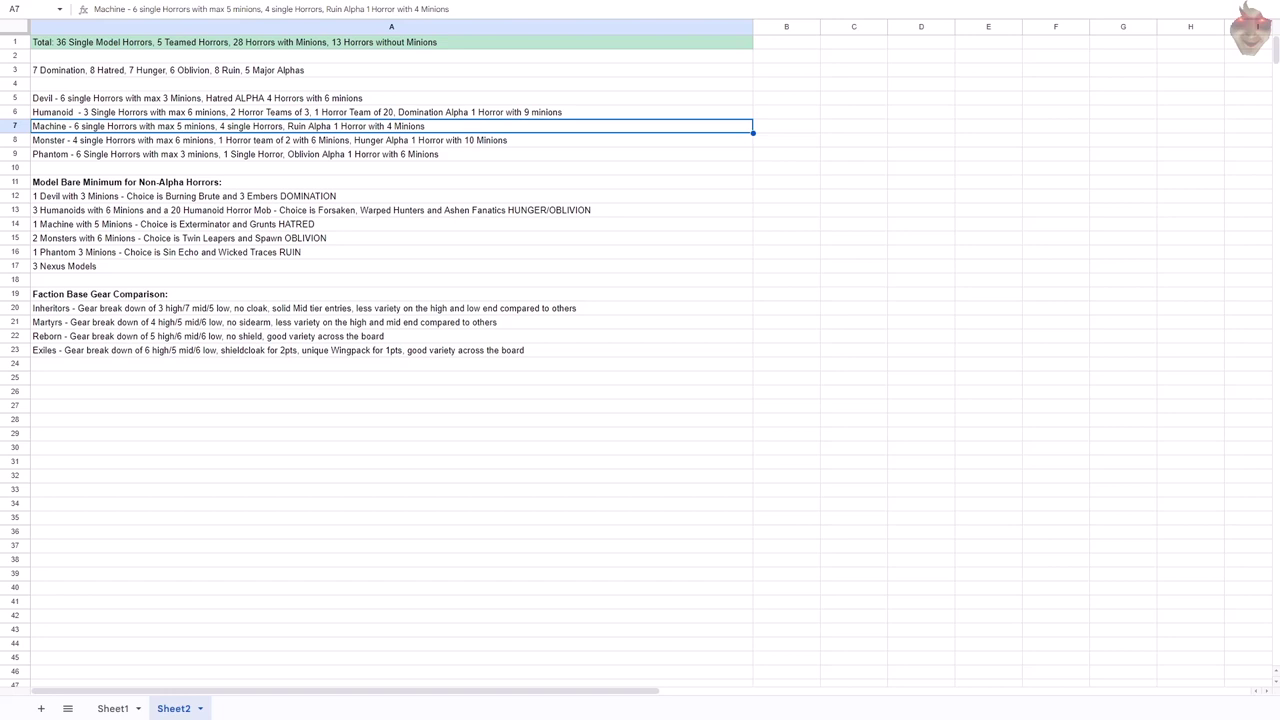
{"action": "key", "text": "Down"}
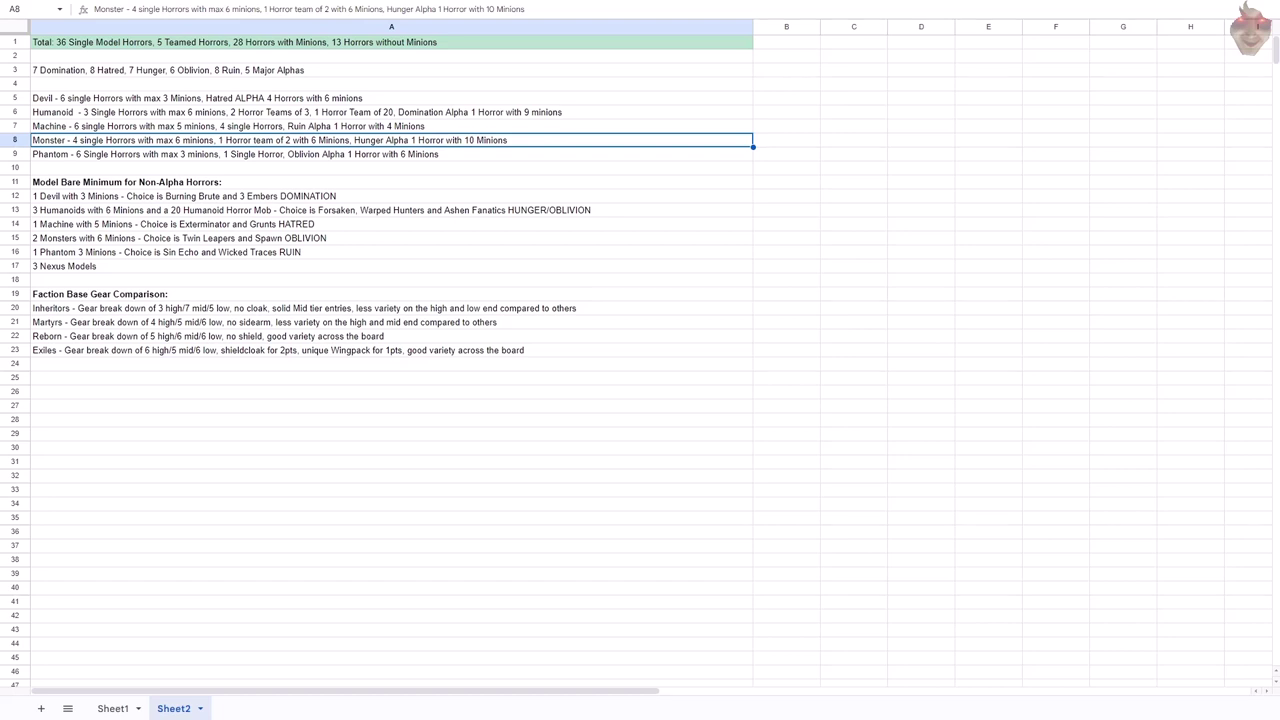
{"action": "key", "text": "Down"}
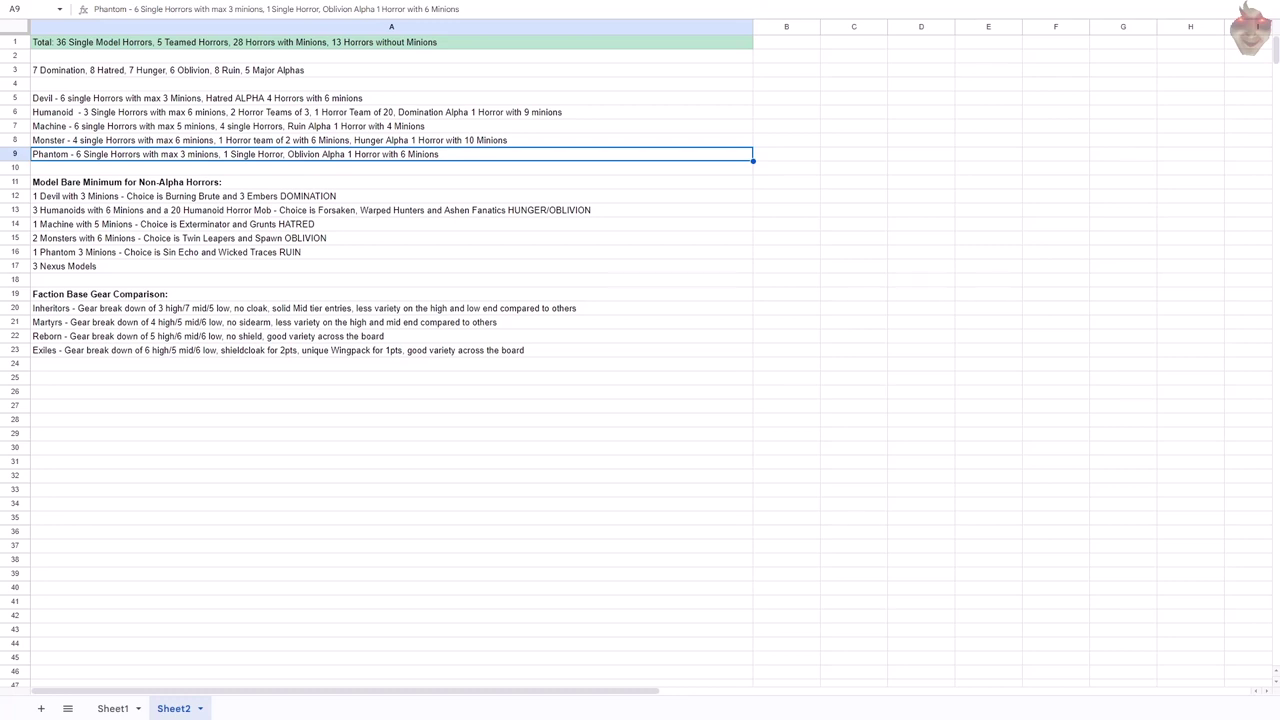
Step: Examine each line of the Model Bare Minimum for Non-Alpha Horrors list, from its heading to the Nexus models
{"action": "left_click", "coordinate": [391, 182]}
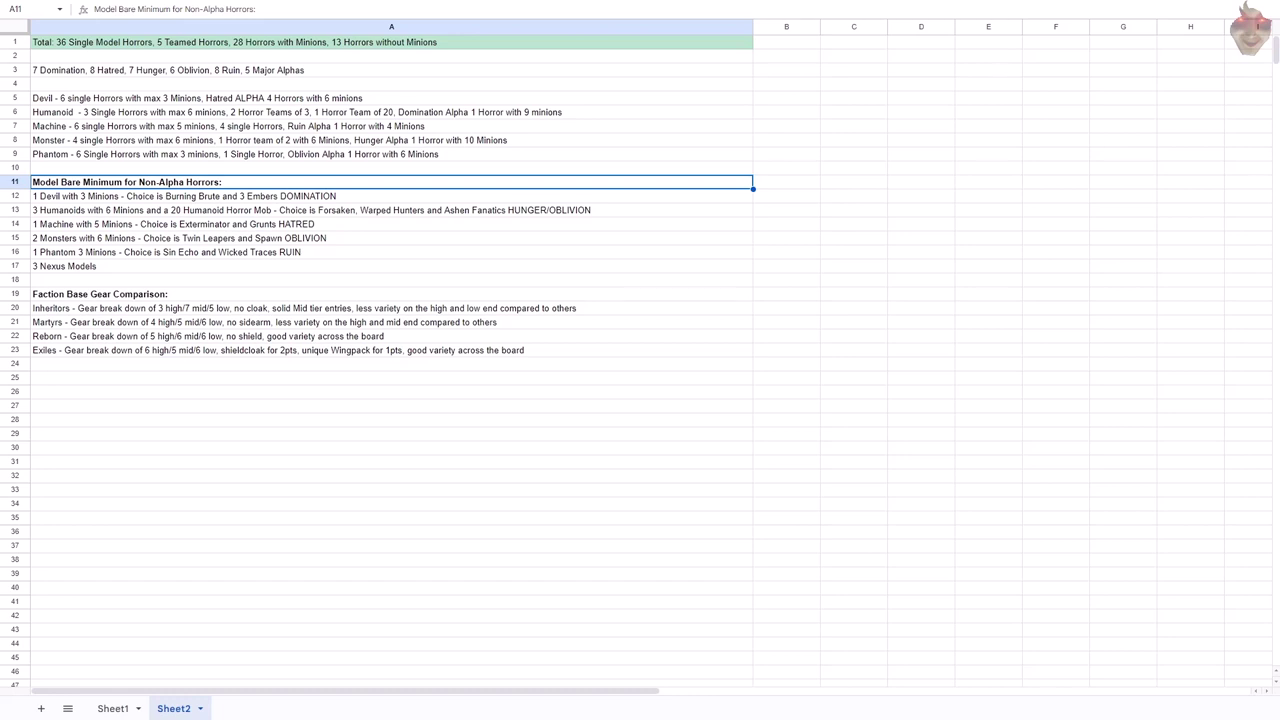
{"action": "left_click", "coordinate": [391, 196]}
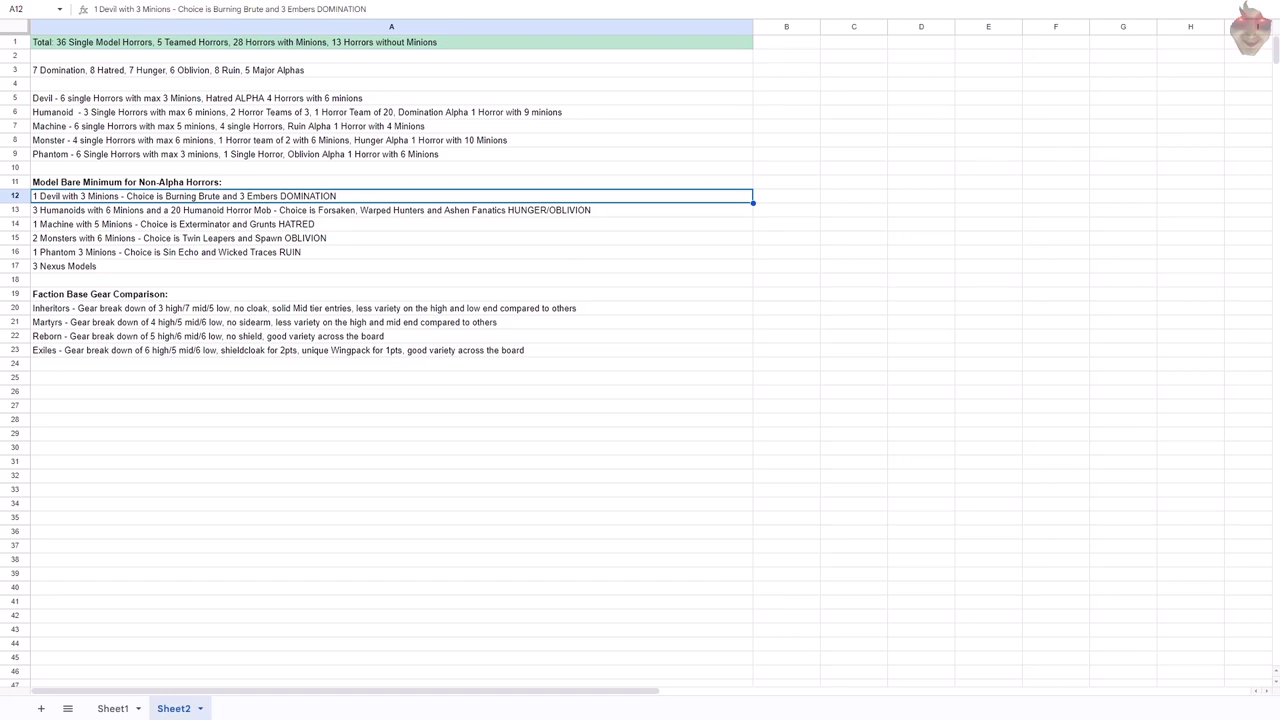
{"action": "key", "text": "Down"}
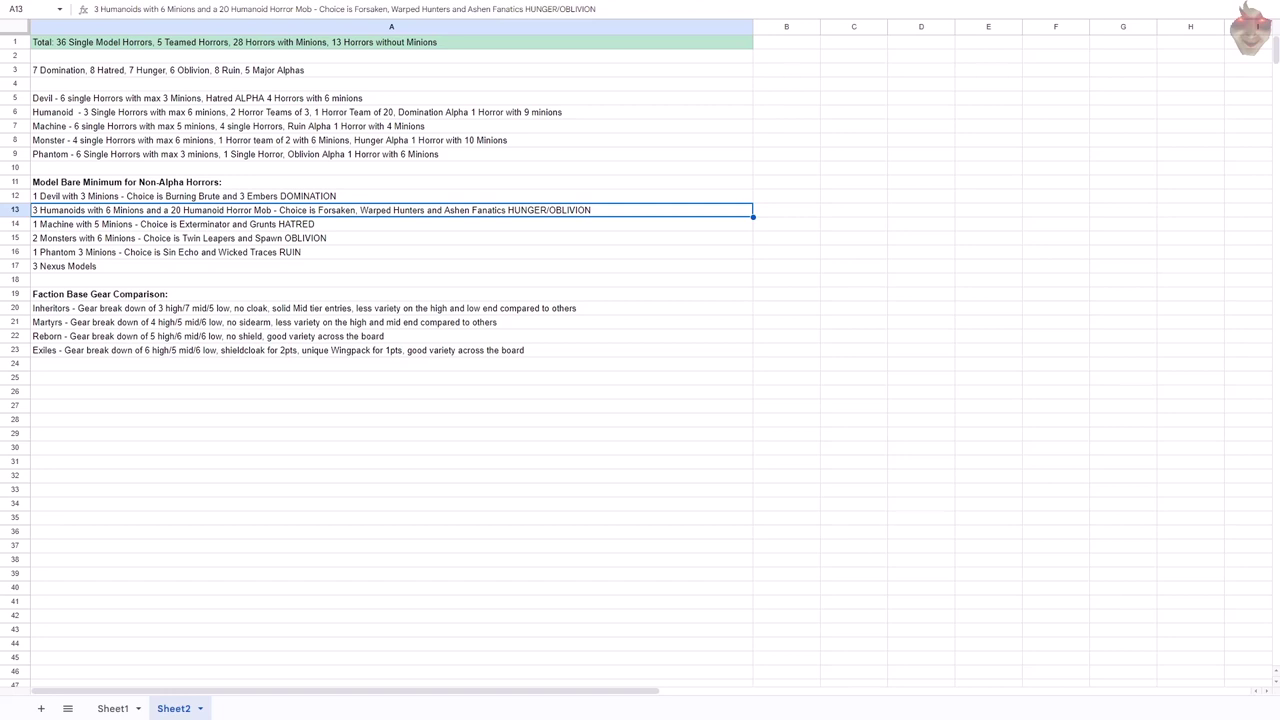
{"action": "key", "text": "Down"}
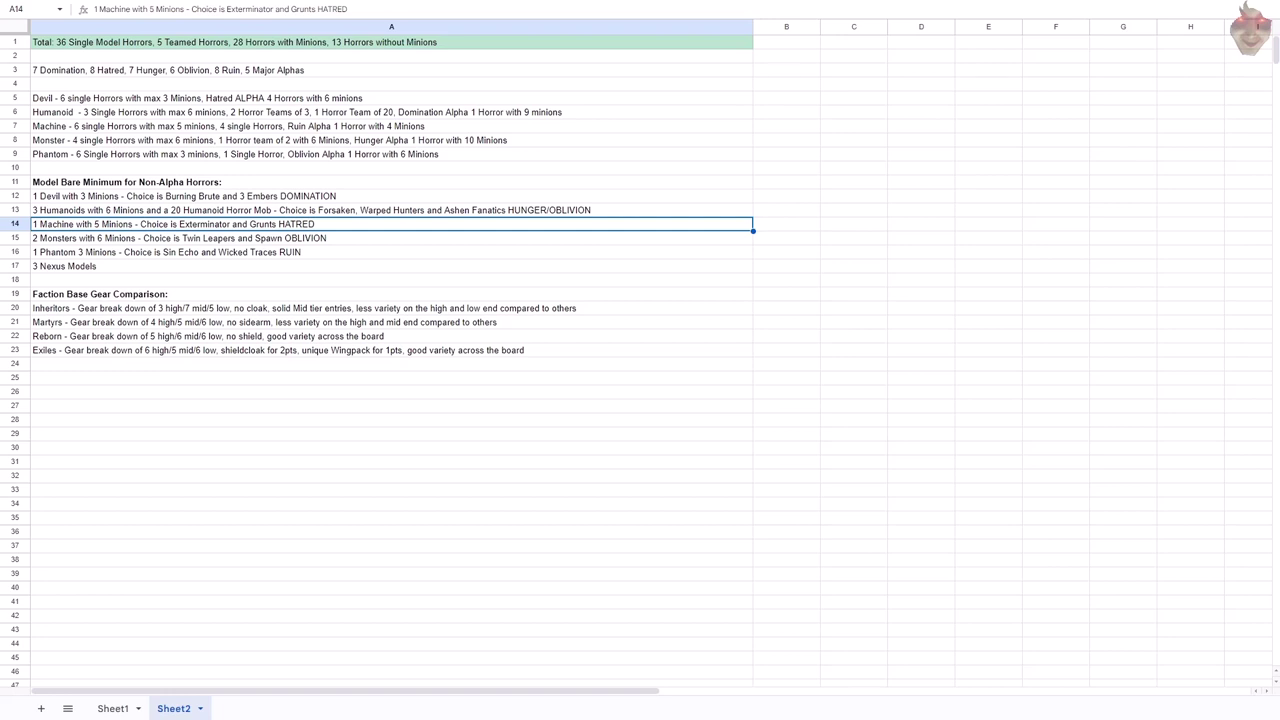
{"action": "key", "text": "Down"}
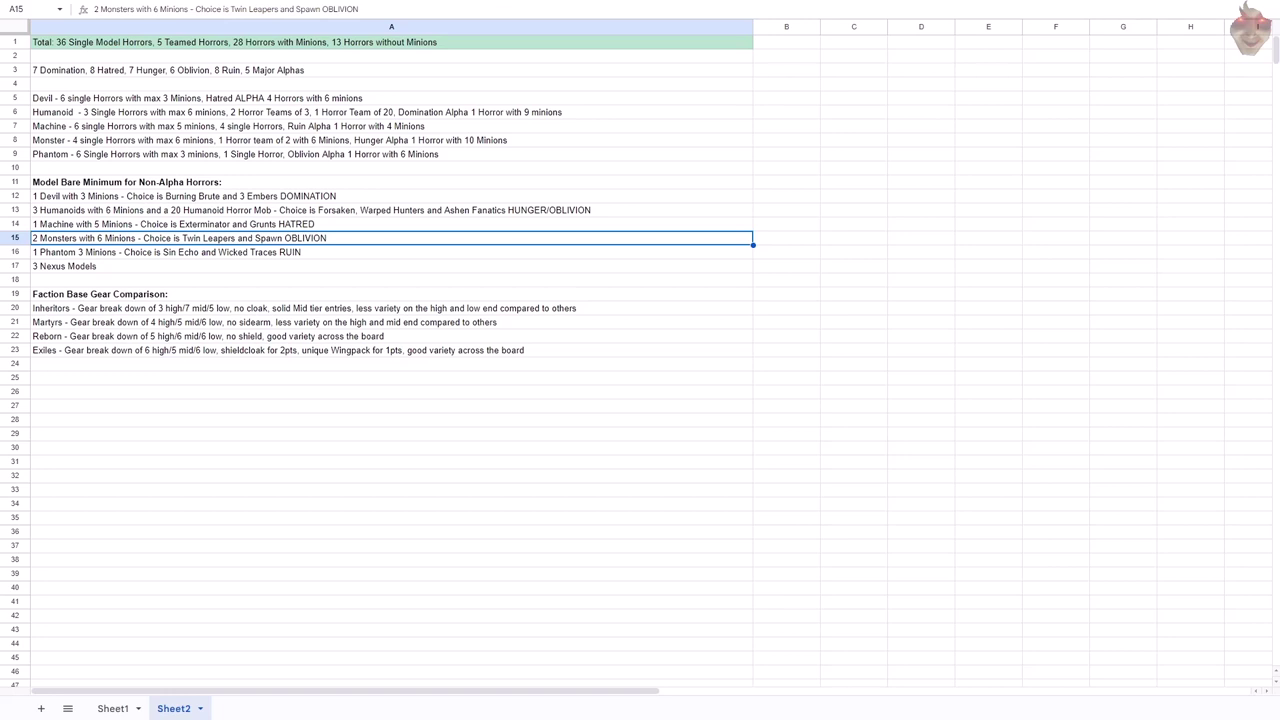
{"action": "key", "text": "Down"}
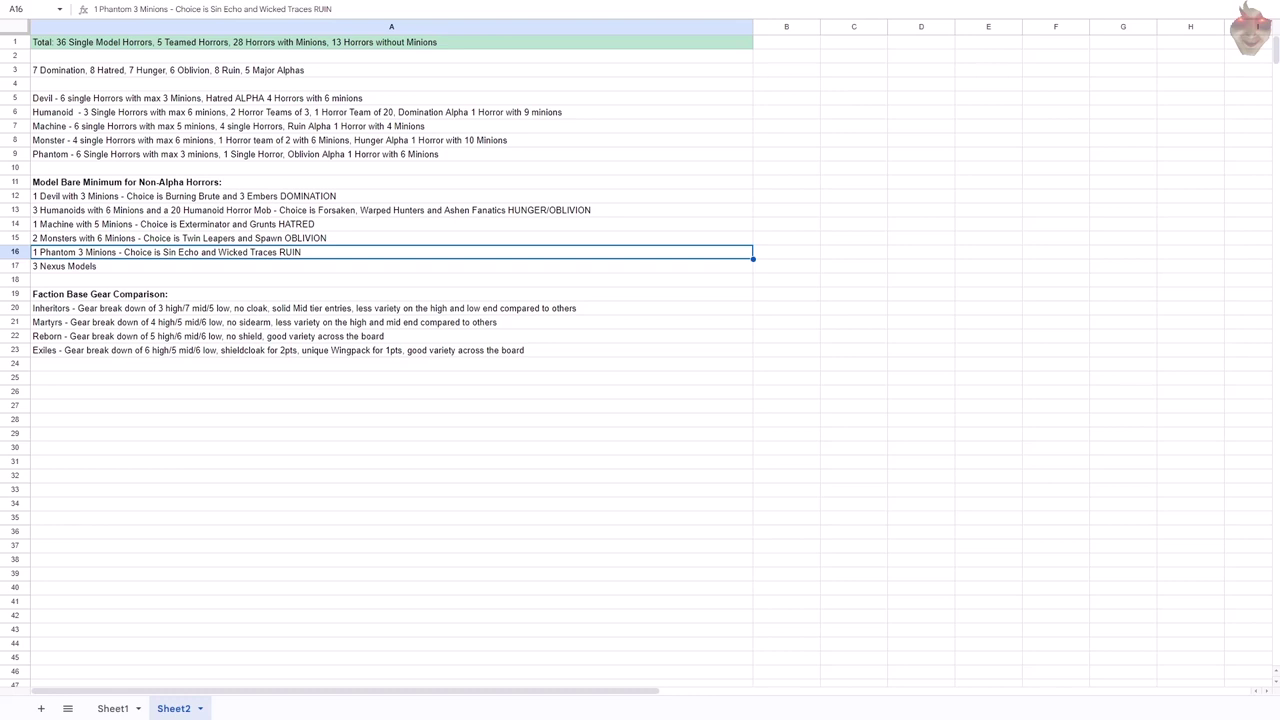
{"action": "left_click", "coordinate": [391, 266]}
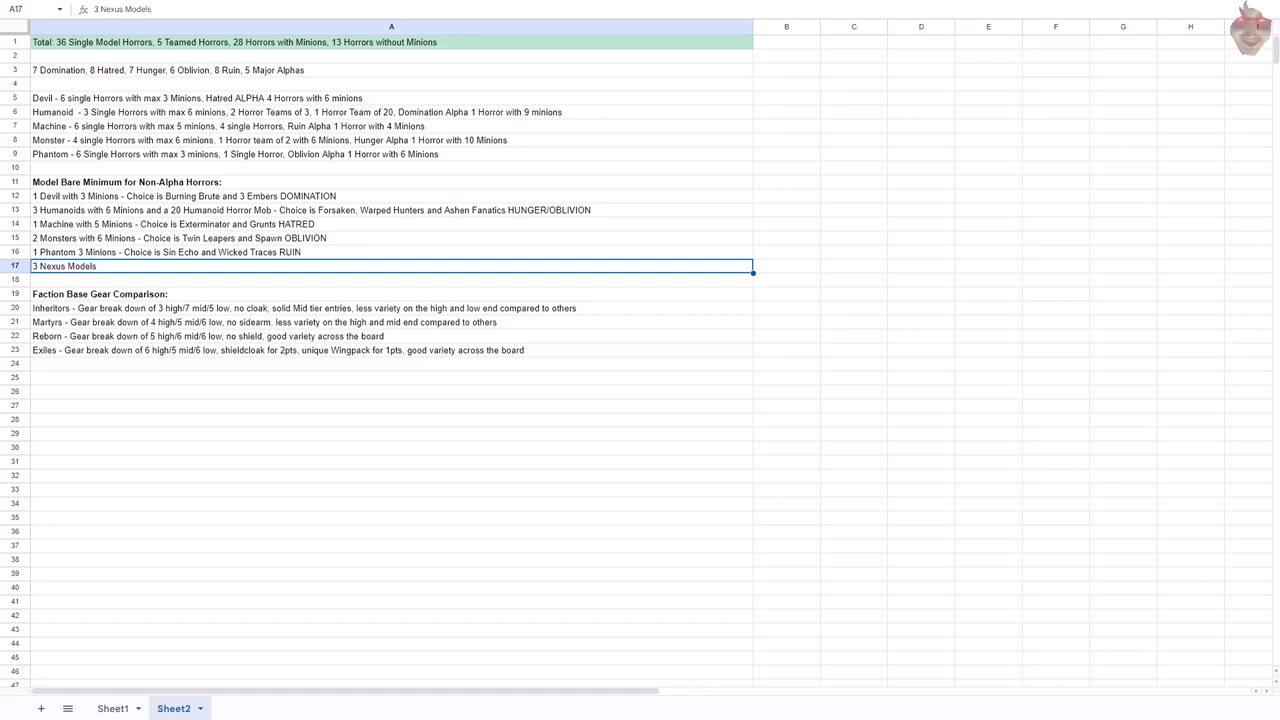
{"action": "left_click", "coordinate": [391, 294]}
{"action": "left_click", "coordinate": [391, 280]}
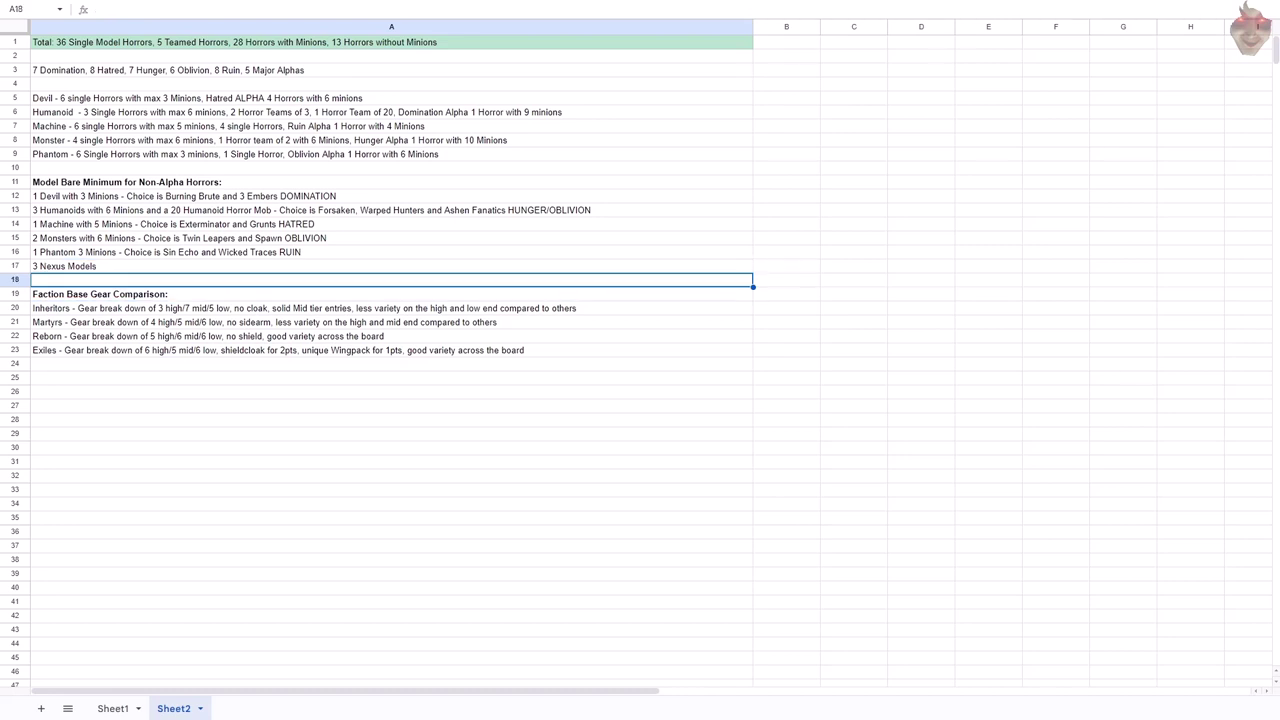
{"action": "left_click", "coordinate": [391, 294]}
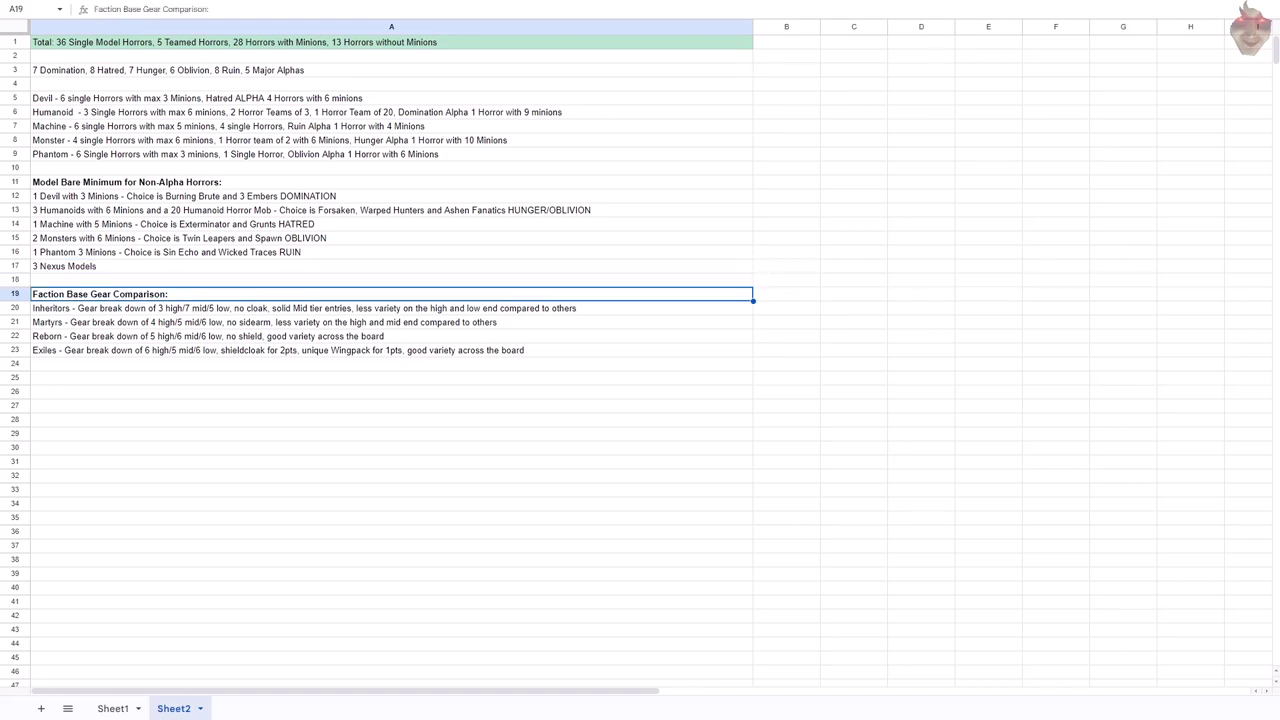
{"action": "left_click", "coordinate": [391, 280]}
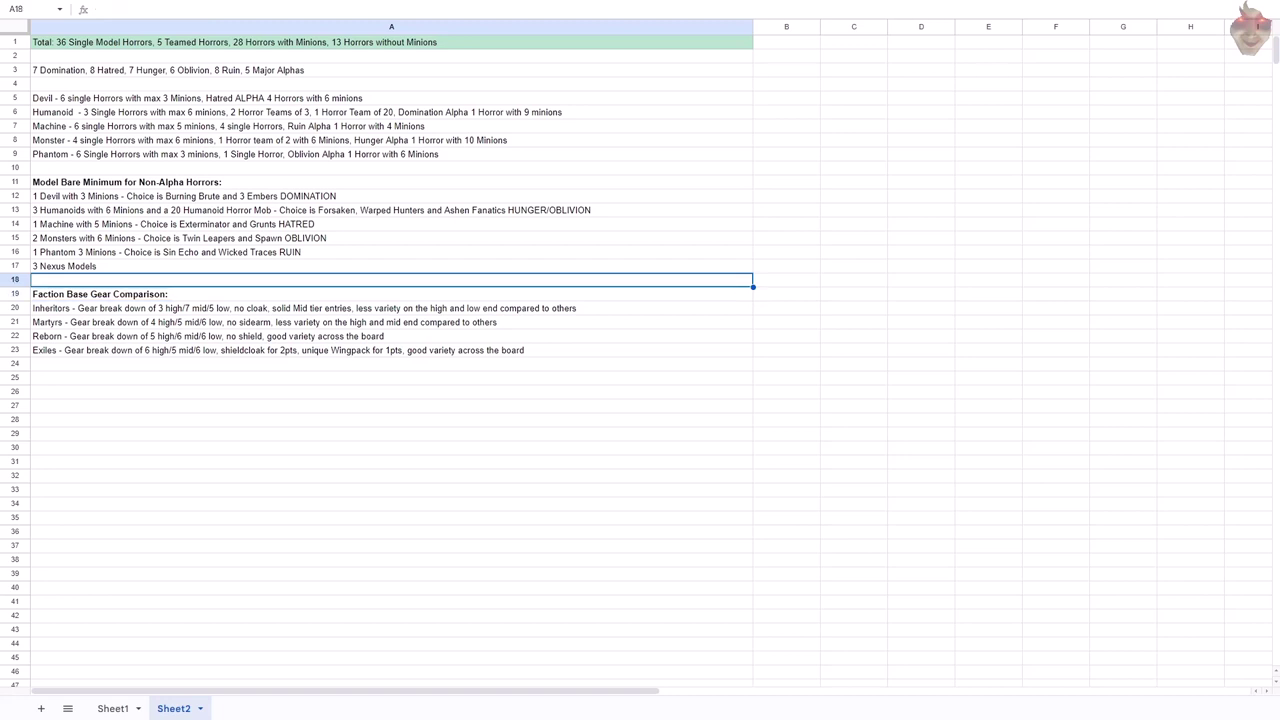
{"action": "left_click", "coordinate": [391, 266]}
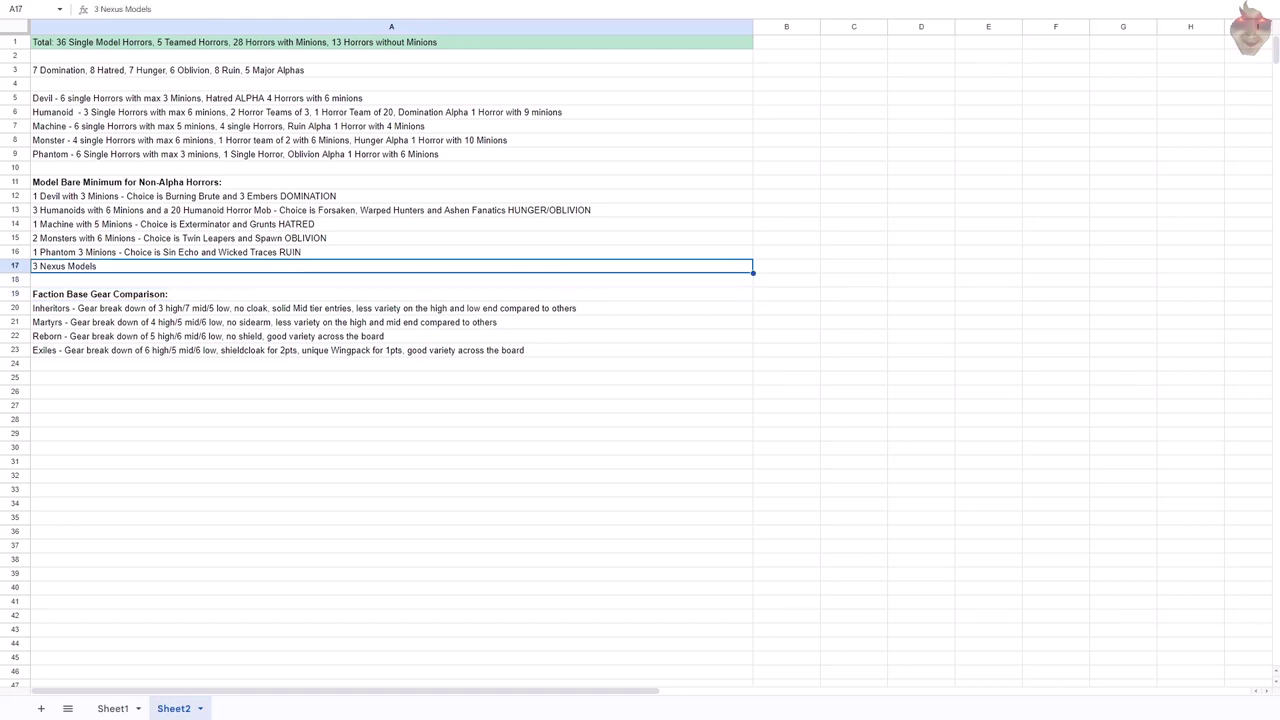
Step: Select the whole Model Bare Minimum for Non-Alpha Horrors block, A11:A17
{"action": "left_click", "coordinate": [391, 154]}
{"action": "left_click", "coordinate": [391, 168]}
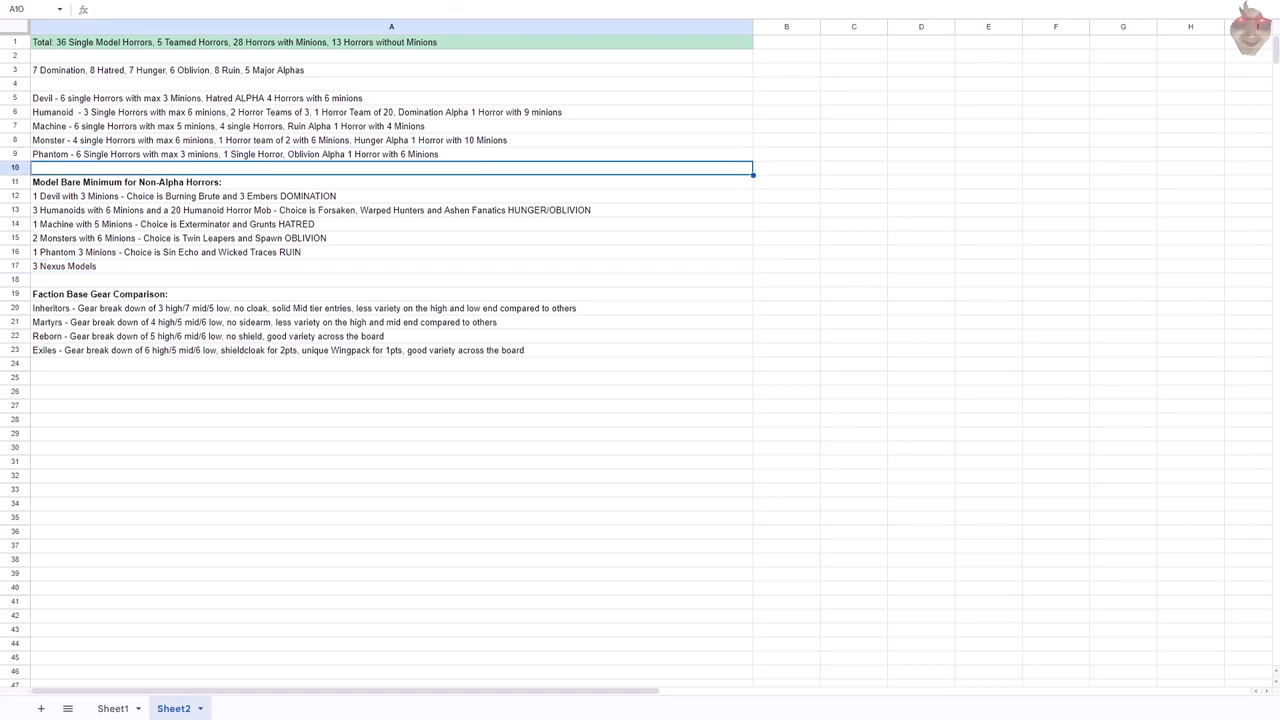
{"action": "left_click_drag", "start_coordinate": [391, 182], "coordinate": [391, 266]}
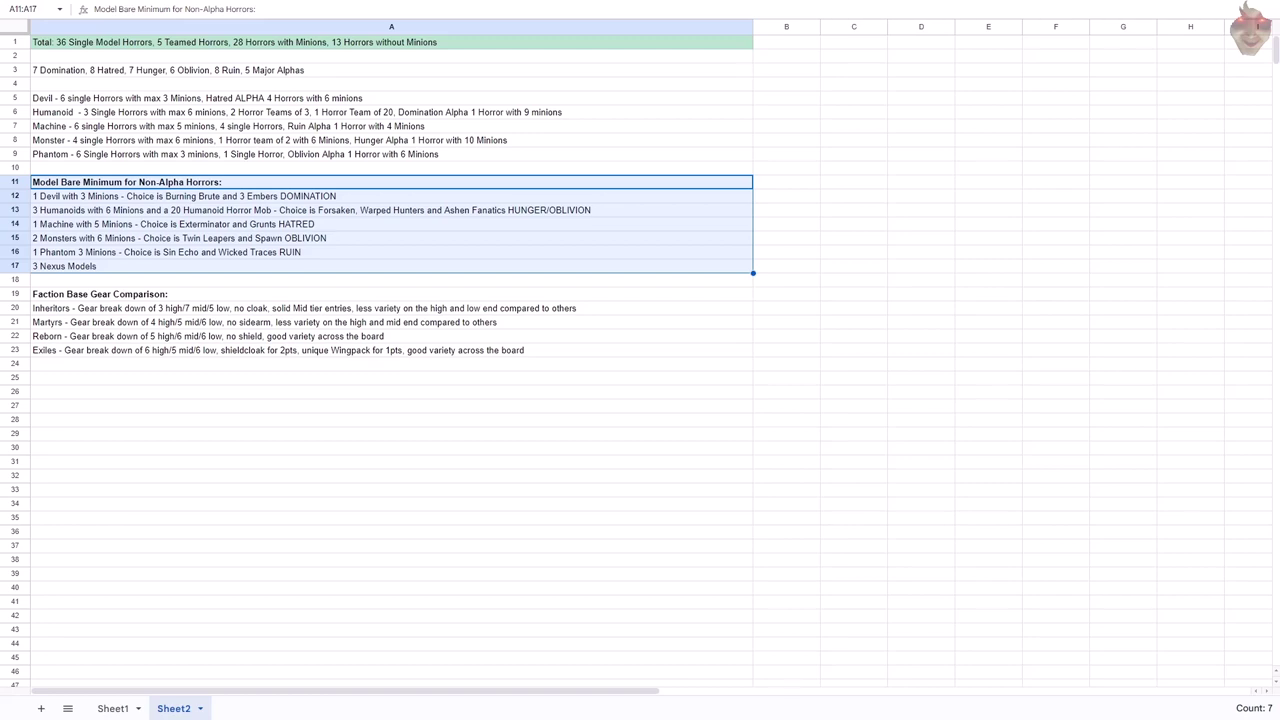
Step: Leave the full-screen view with the spreadsheet's menus restored, and open the Calculator app
{"action": "key", "text": "F11"}
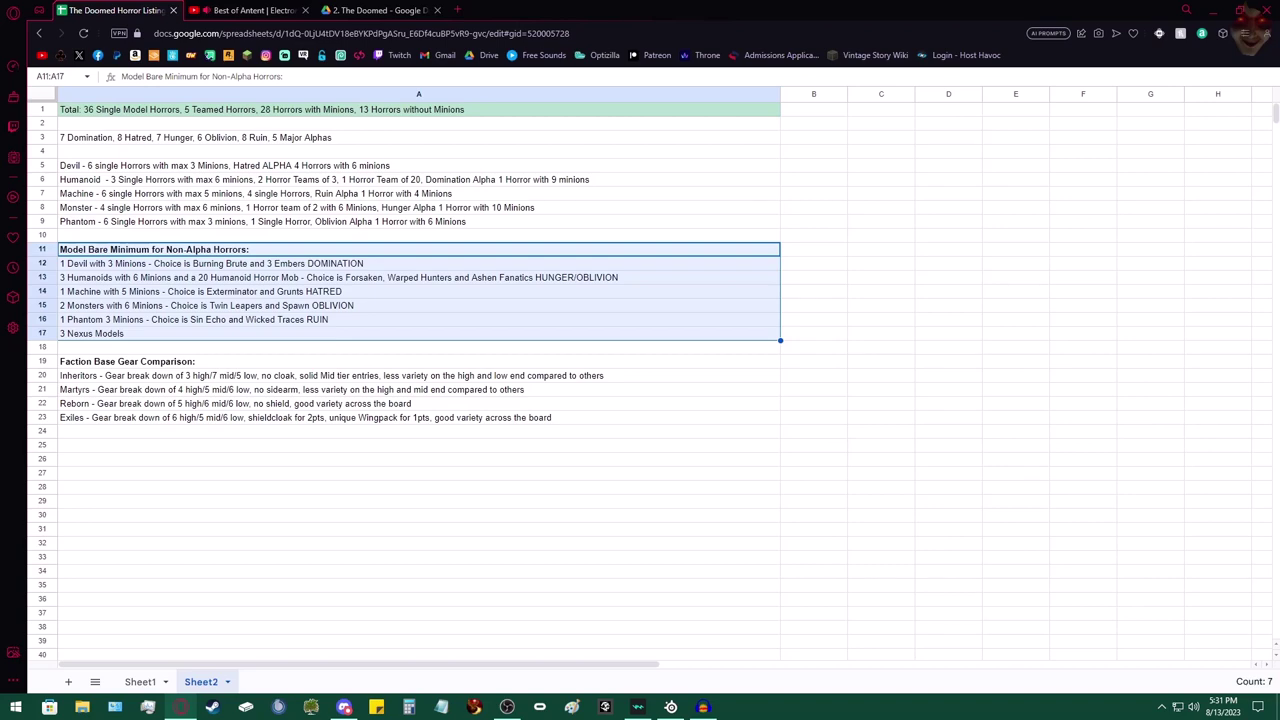
{"action": "key", "text": "Escape"}
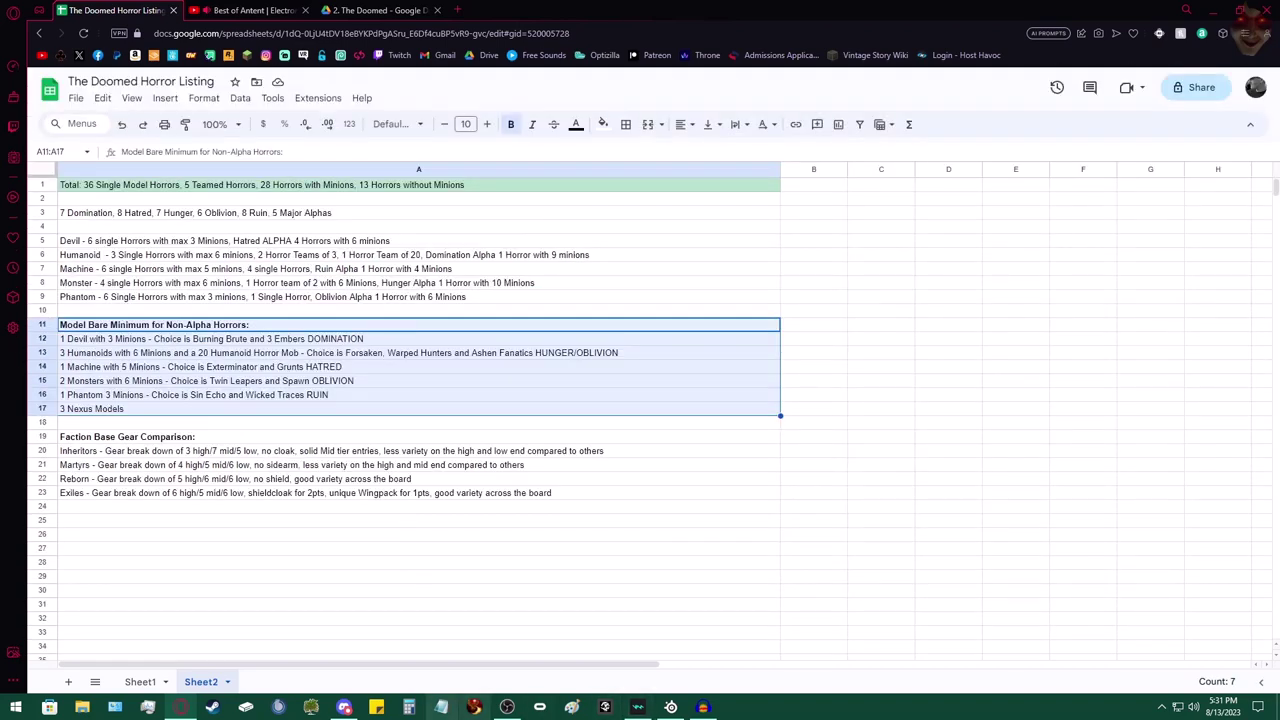
{"action": "left_click", "coordinate": [409, 707]}
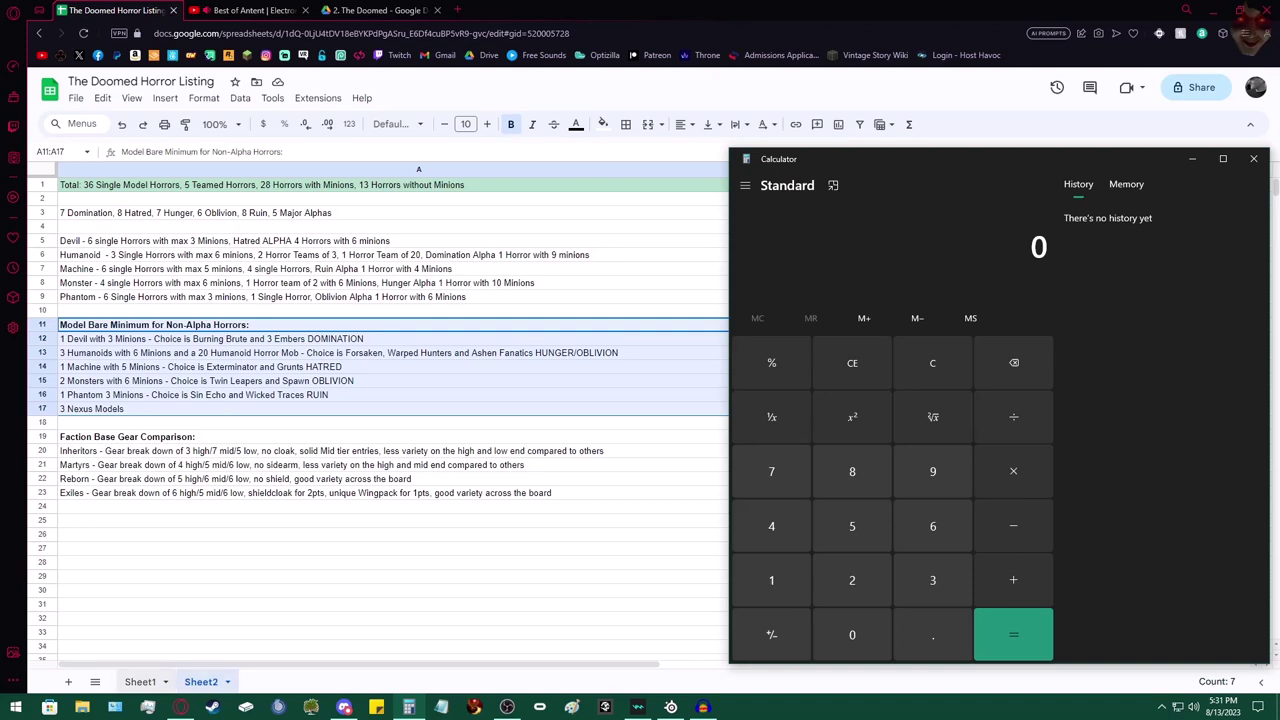
Step: Select The Overlord's name cell in the Sheet1 roster and bring Calculator back in front of it
{"action": "left_click", "coordinate": [140, 681]}
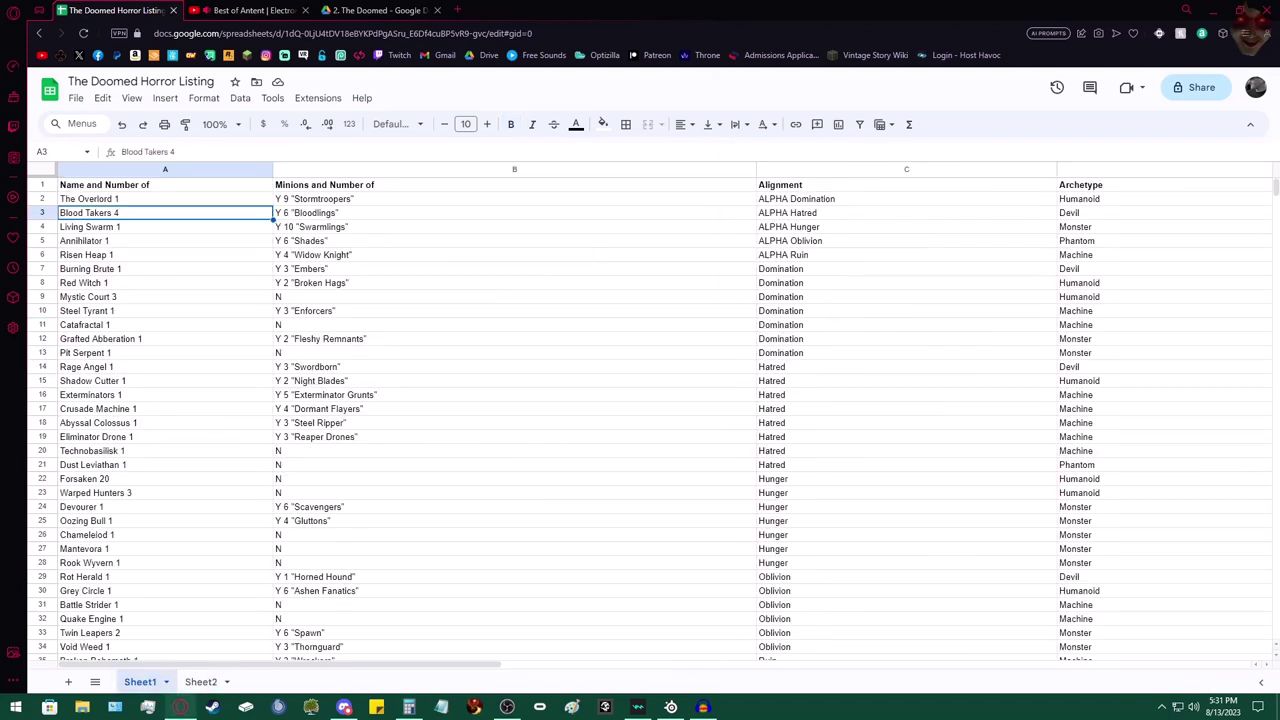
{"action": "left_click", "coordinate": [150, 199]}
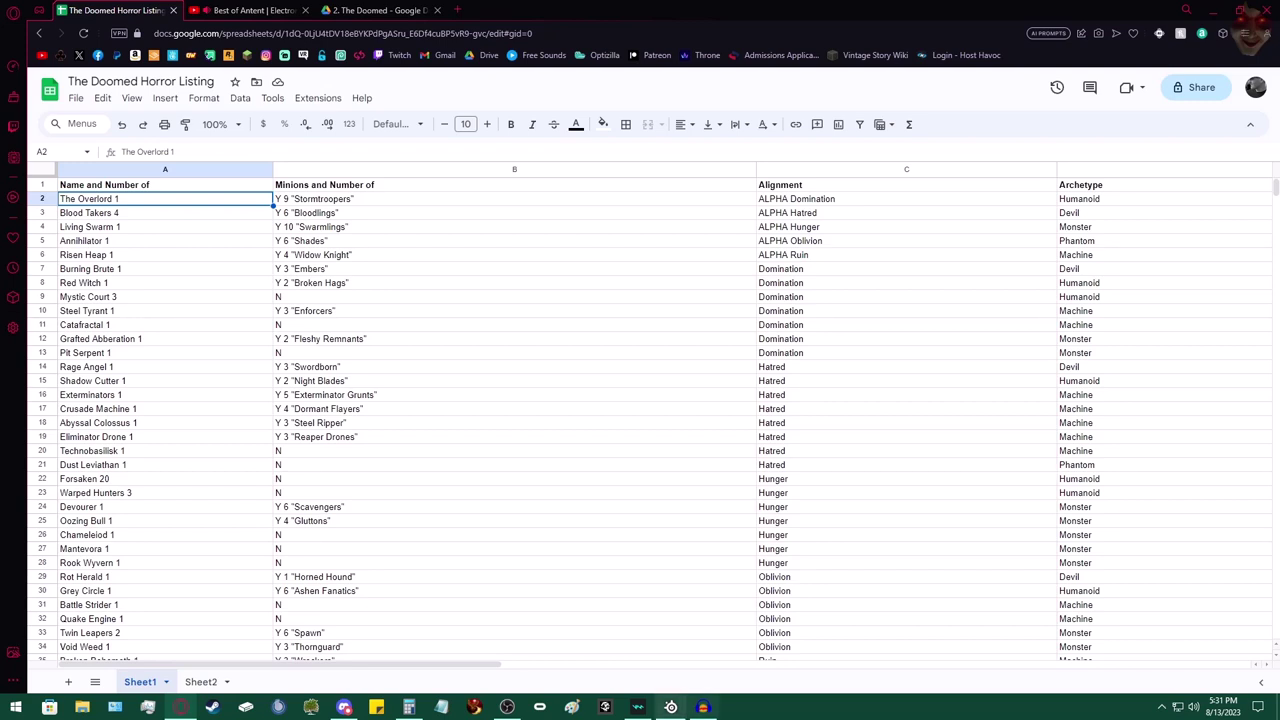
{"action": "left_click", "coordinate": [409, 707]}
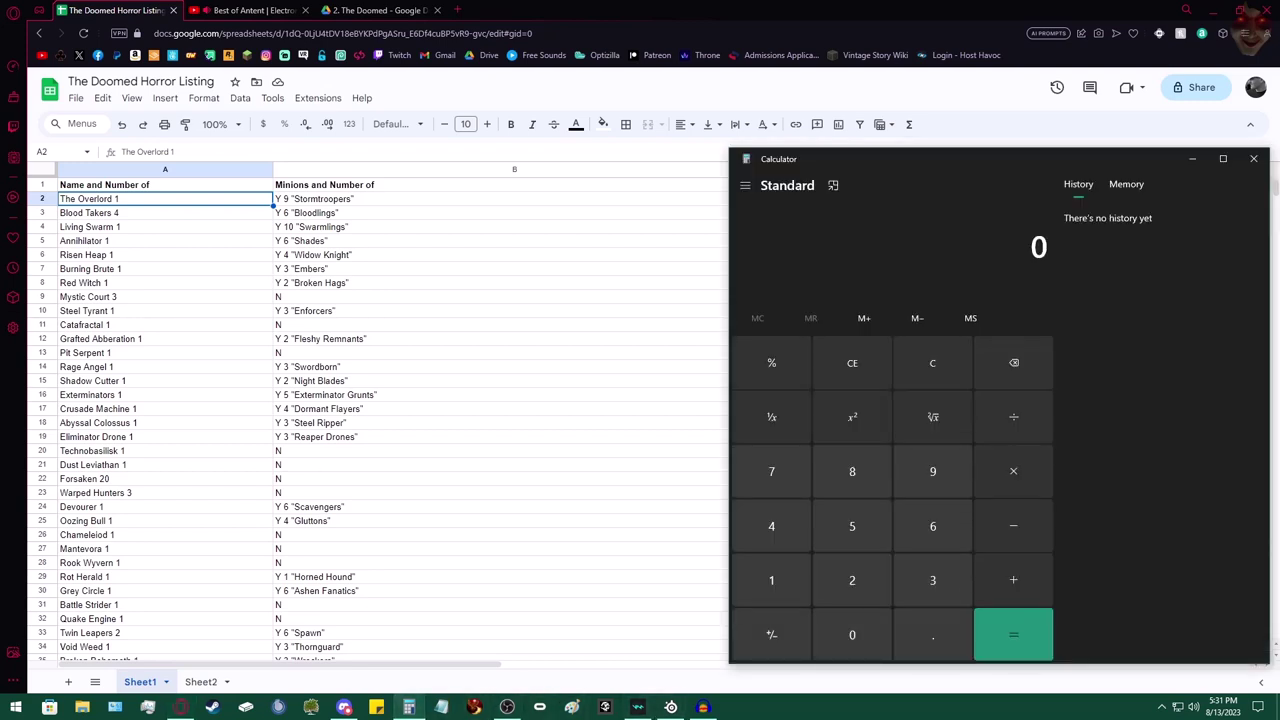
Step: Examine the alpha horrors' names and alignments in the Sheet1 roster, ending on The Overlord's name cell
{"action": "left_click", "coordinate": [165, 213]}
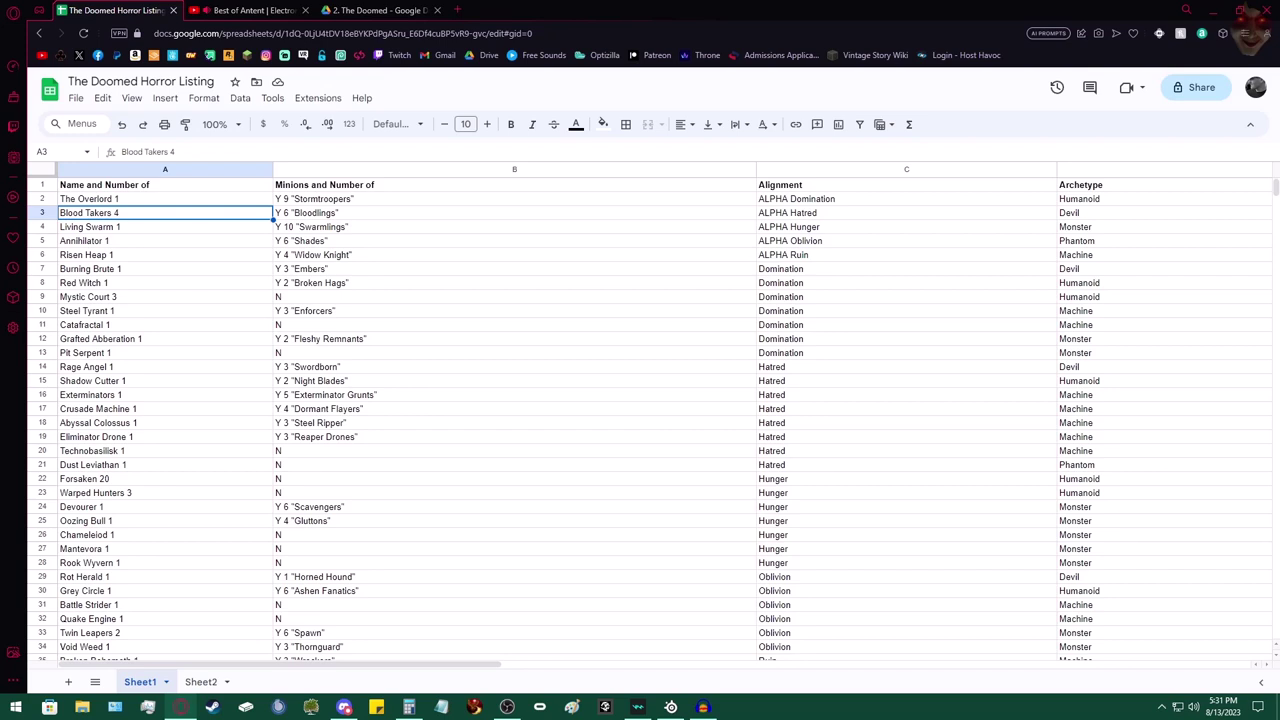
{"action": "left_click", "coordinate": [165, 269]}
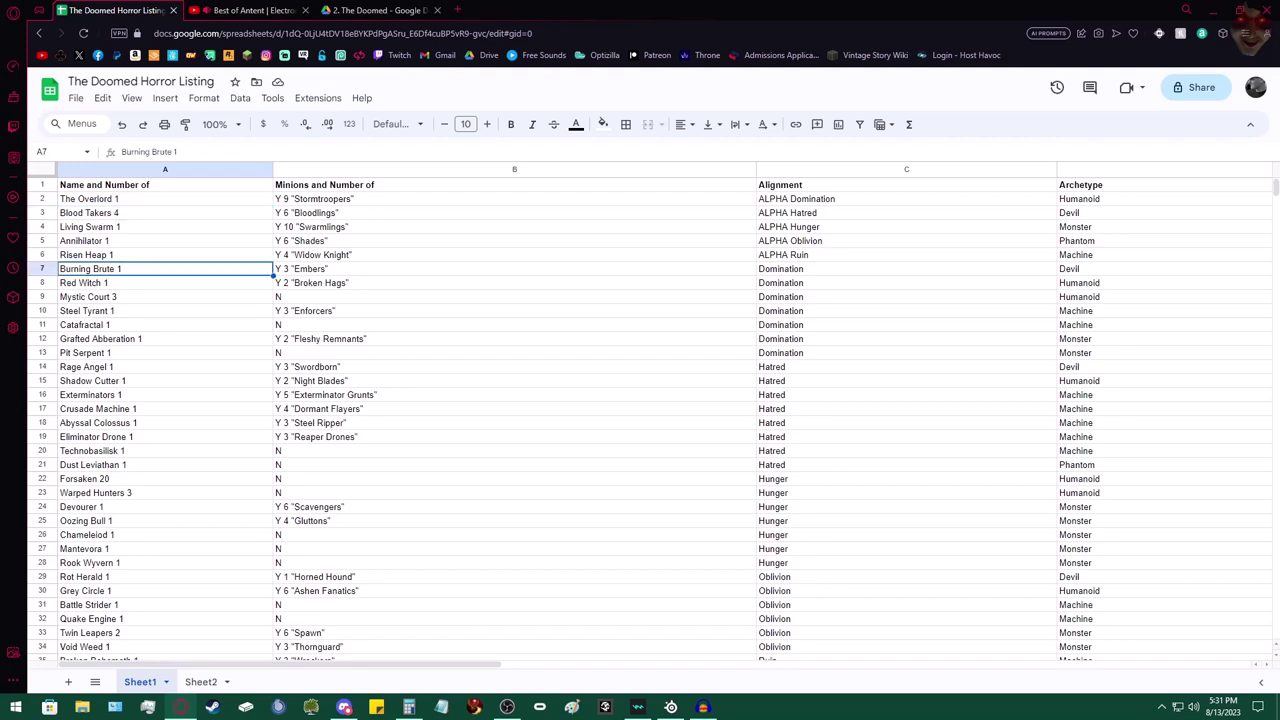
{"action": "left_click", "coordinate": [906, 255]}
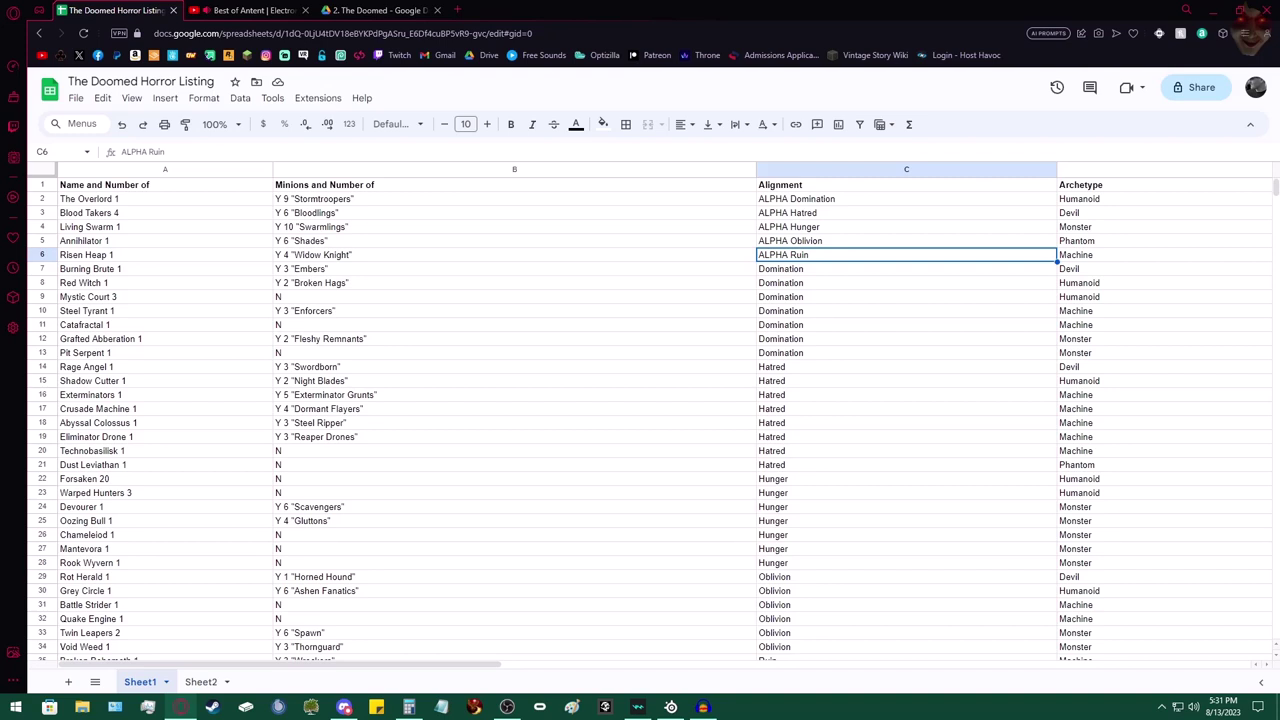
{"action": "left_click", "coordinate": [409, 707]}
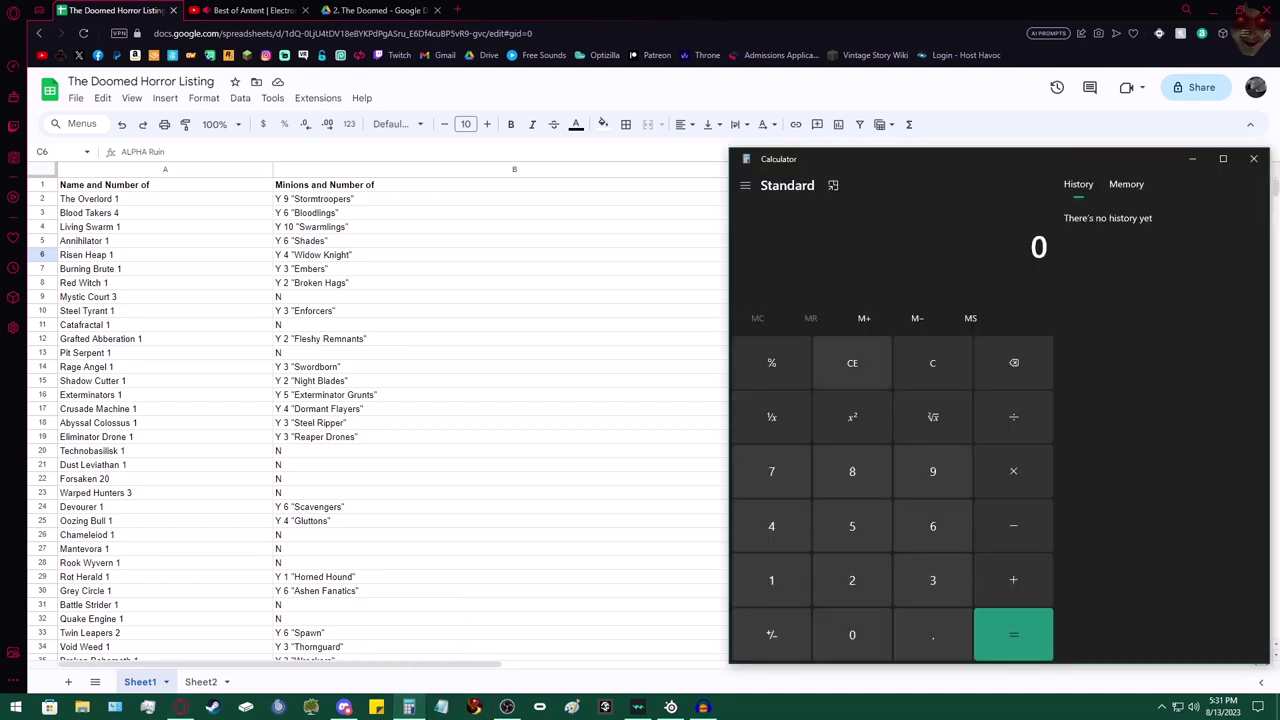
{"action": "left_click", "coordinate": [167, 152]}
{"action": "left_click", "coordinate": [165, 199]}
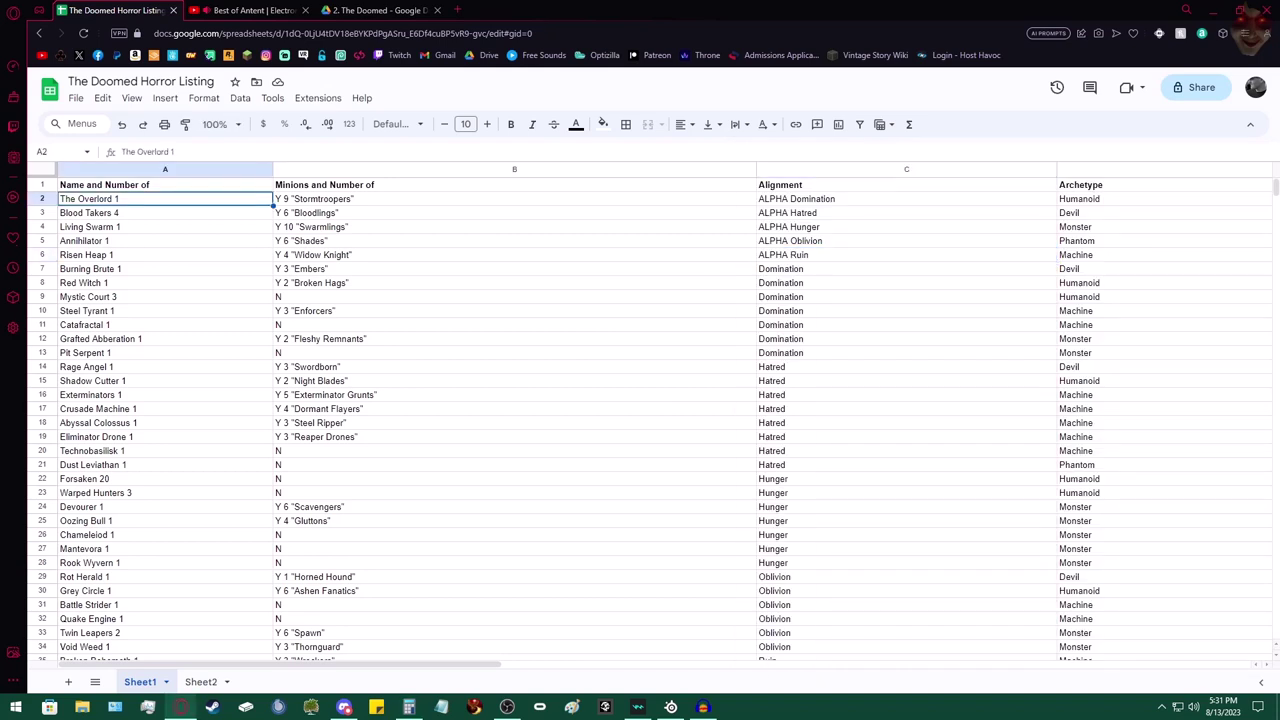
Step: Bring up Calculator and add 4 and 4
{"action": "left_click", "coordinate": [409, 707]}
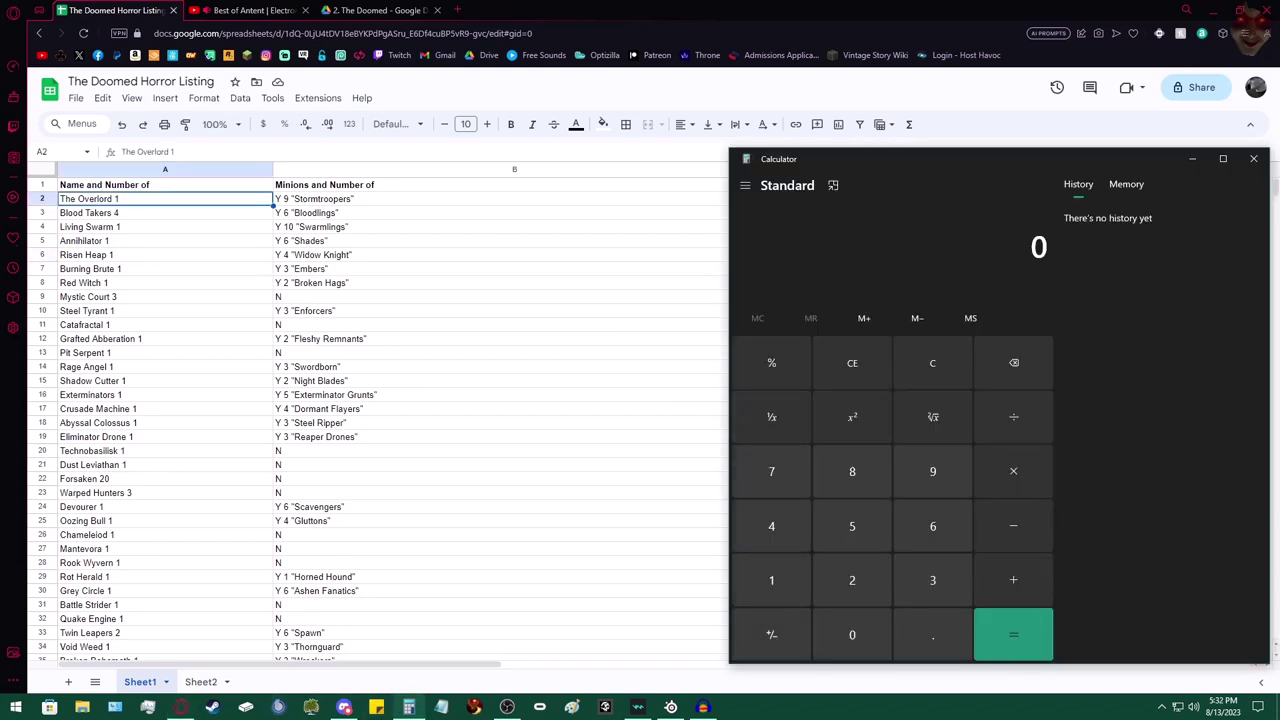
{"action": "left_click", "coordinate": [771, 526]}
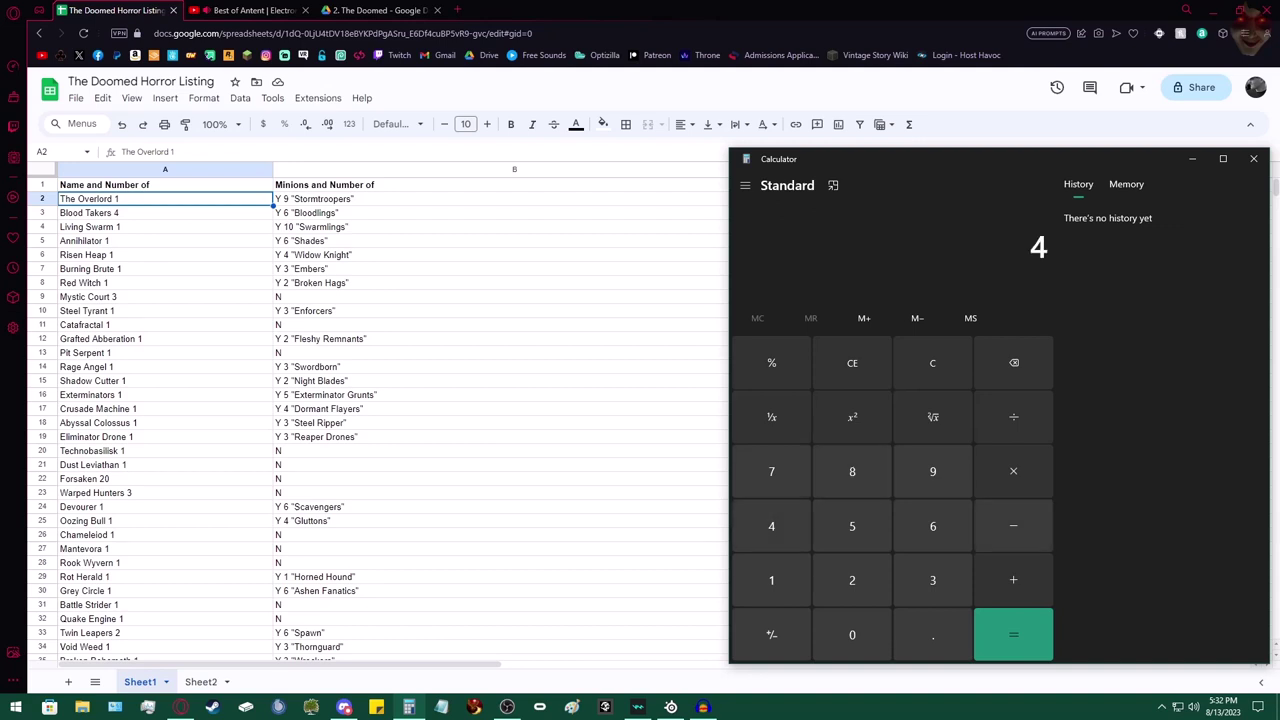
{"action": "left_click", "coordinate": [1013, 580]}
{"action": "left_click", "coordinate": [771, 526]}
{"action": "left_click", "coordinate": [1013, 634]}
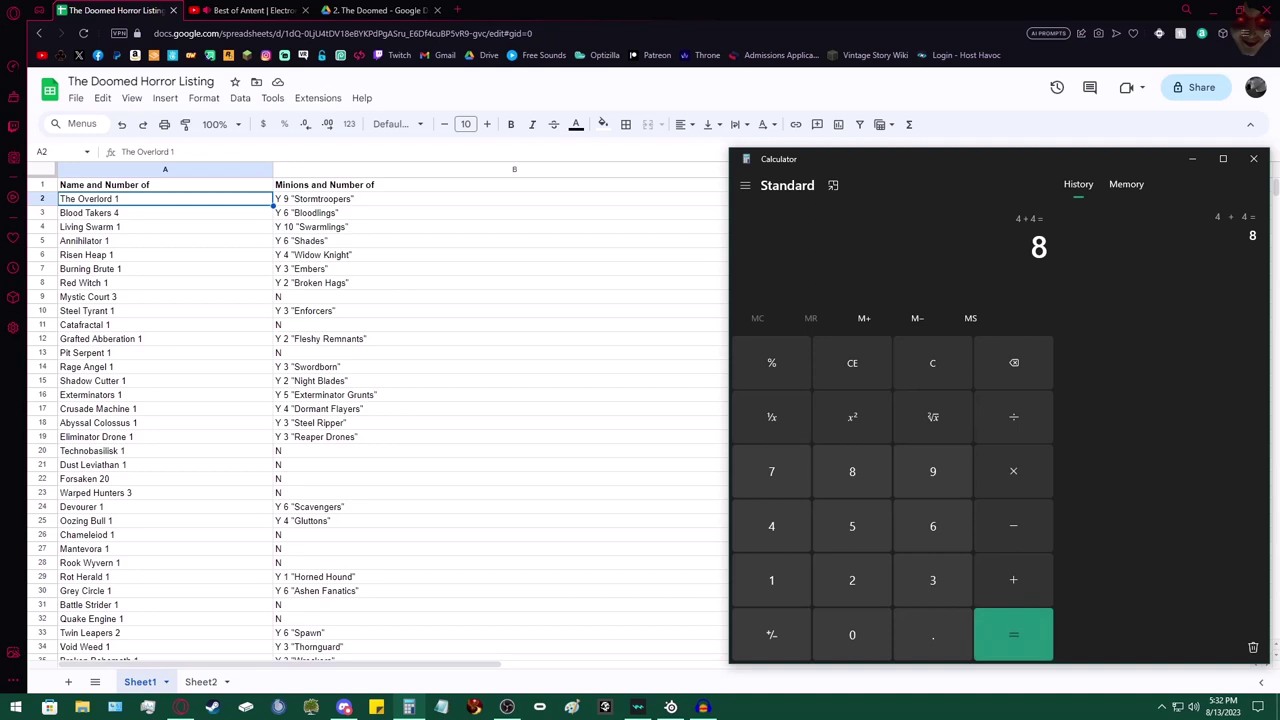
Step: Select the five alpha horrors' minion entries, B2:B6, in the Sheet1 roster
{"action": "key", "text": "alt+Tab"}
{"action": "left_click", "coordinate": [165, 254]}
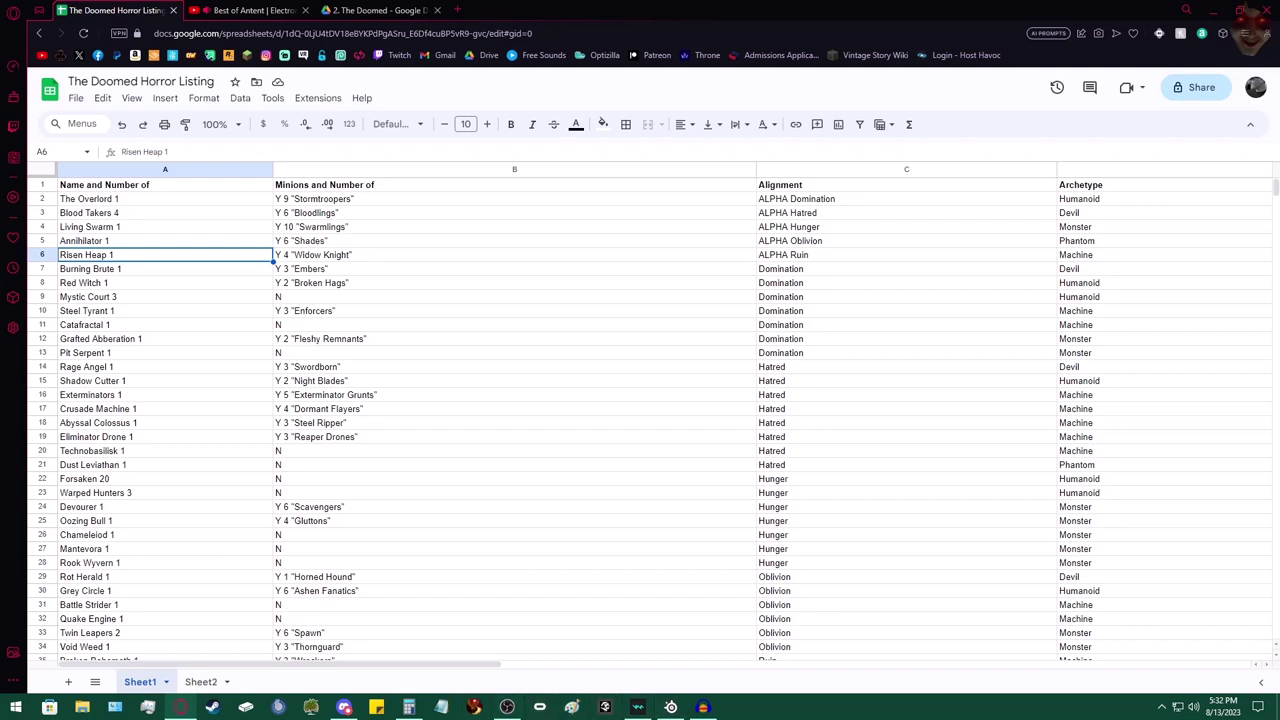
{"action": "left_click", "coordinate": [514, 199]}
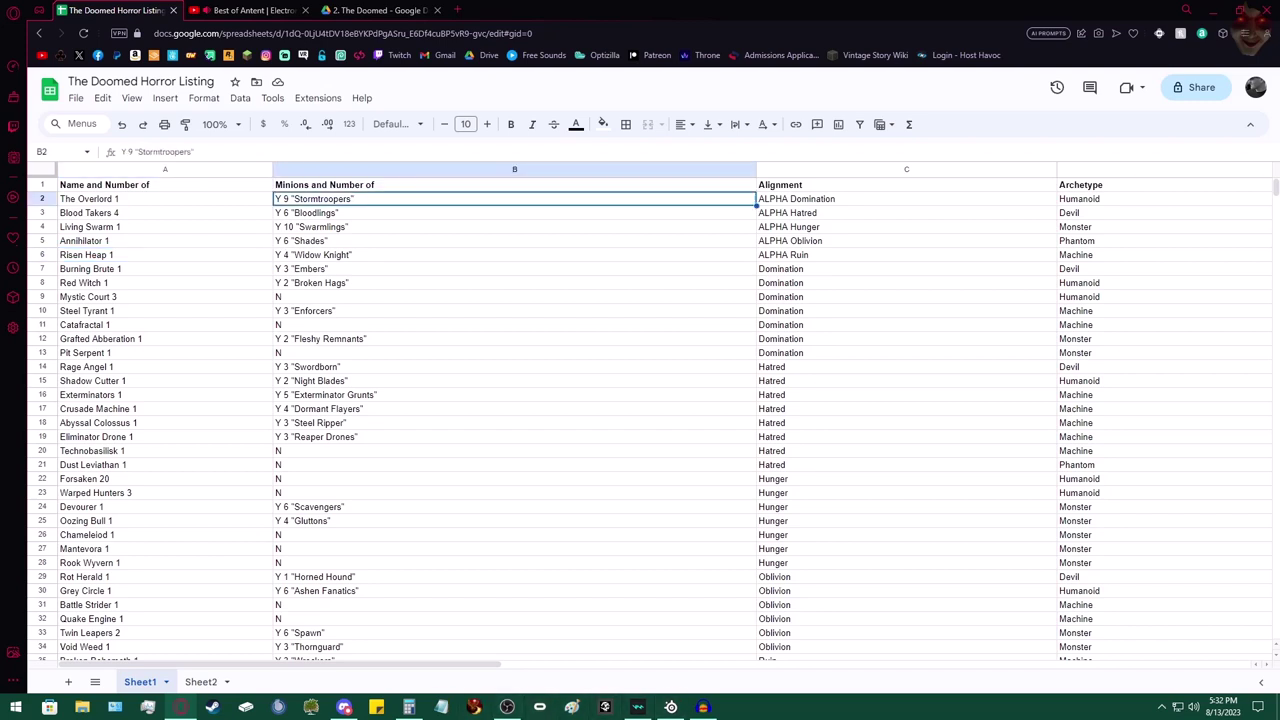
{"action": "left_click_drag", "start_coordinate": [165, 198], "coordinate": [400, 254]}
{"action": "left_click_drag", "start_coordinate": [400, 199], "coordinate": [400, 254]}
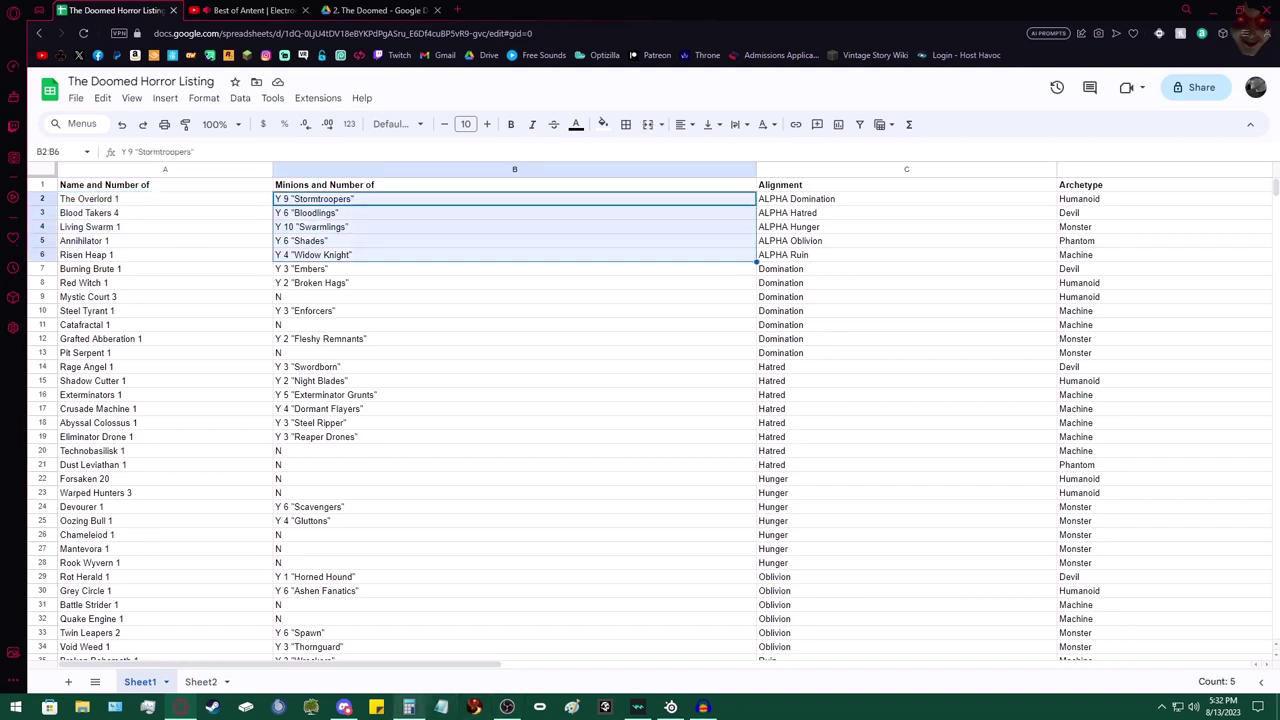
Step: Add up the alpha horrors' minion counts in Calculator: 9 + 6 + 10 + 6 + 4
{"action": "left_click", "coordinate": [409, 707]}
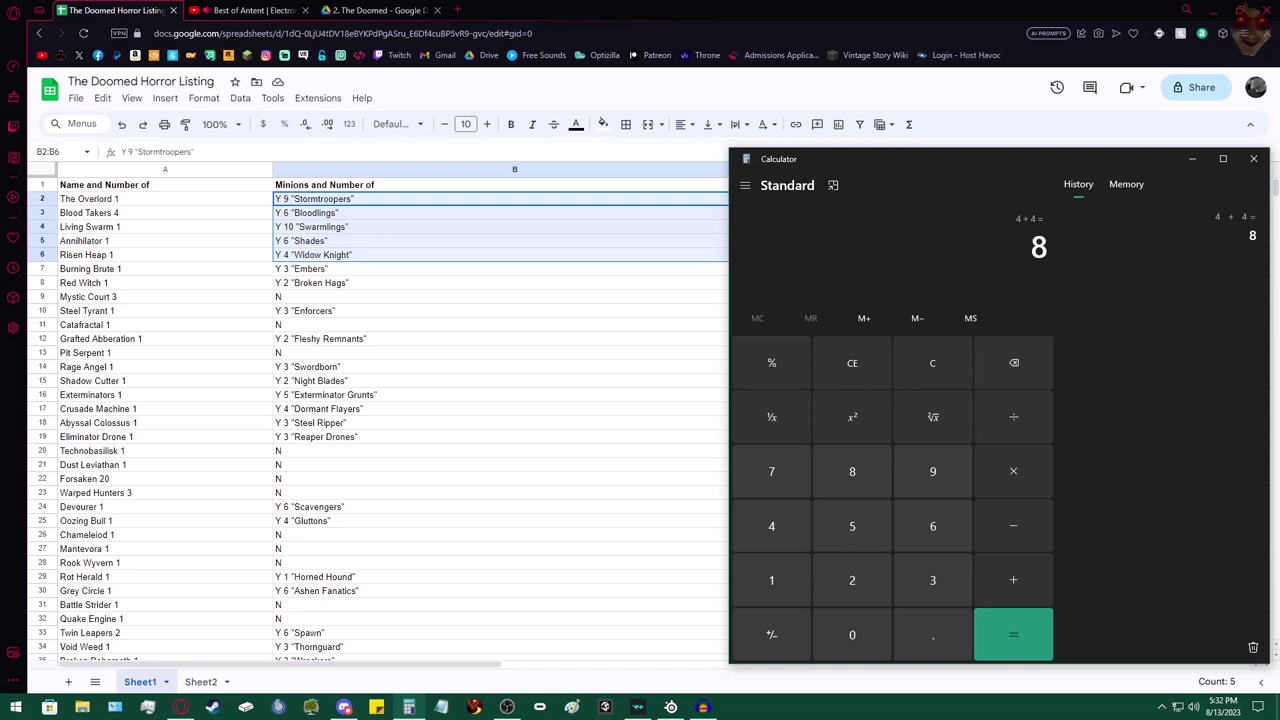
{"action": "key", "text": "9"}
{"action": "key", "text": "plus"}
{"action": "key", "text": "6"}
{"action": "key", "text": "plus"}
{"action": "key", "text": "1"}
{"action": "key", "text": "0"}
{"action": "key", "text": "plus"}
{"action": "key", "text": "6"}
{"action": "key", "text": "plus"}
{"action": "key", "text": "4"}
{"action": "key", "text": "Return"}
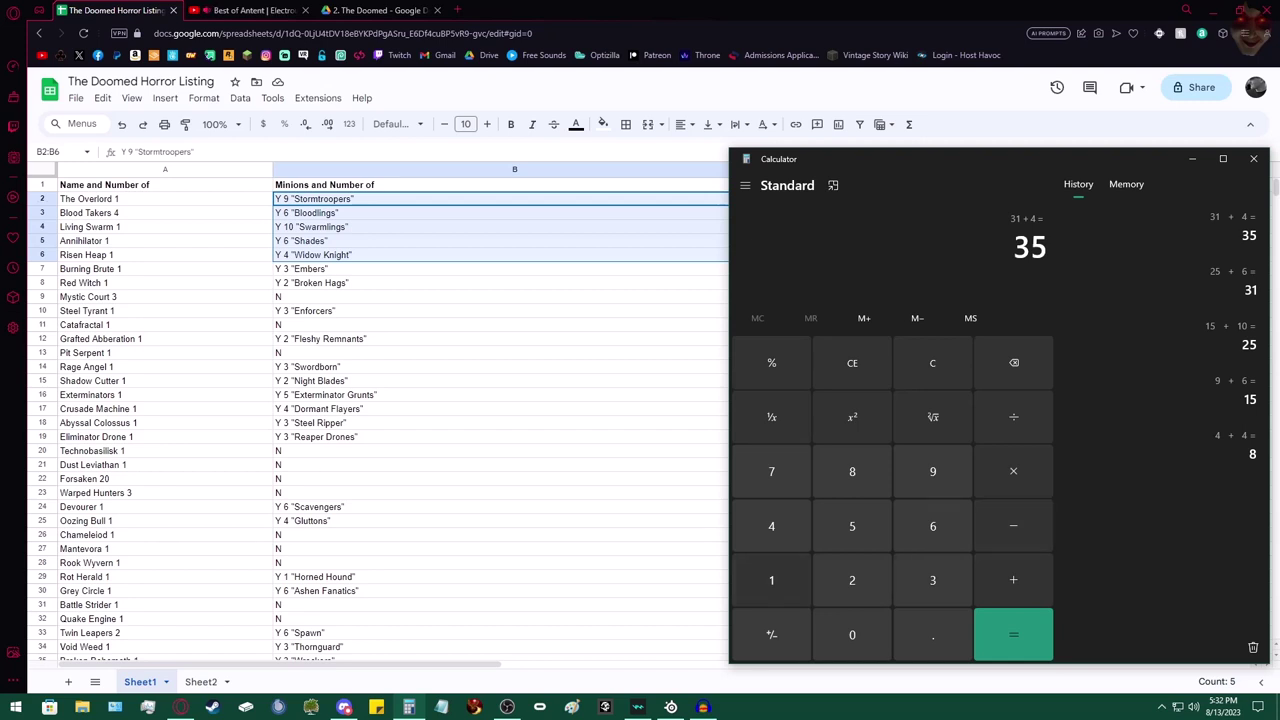
Step: Add 15 to the alpha minion total in Calculator
{"action": "left_click", "coordinate": [1013, 580]}
{"action": "left_click", "coordinate": [771, 580]}
{"action": "left_click", "coordinate": [852, 526]}
{"action": "left_click", "coordinate": [1013, 634]}
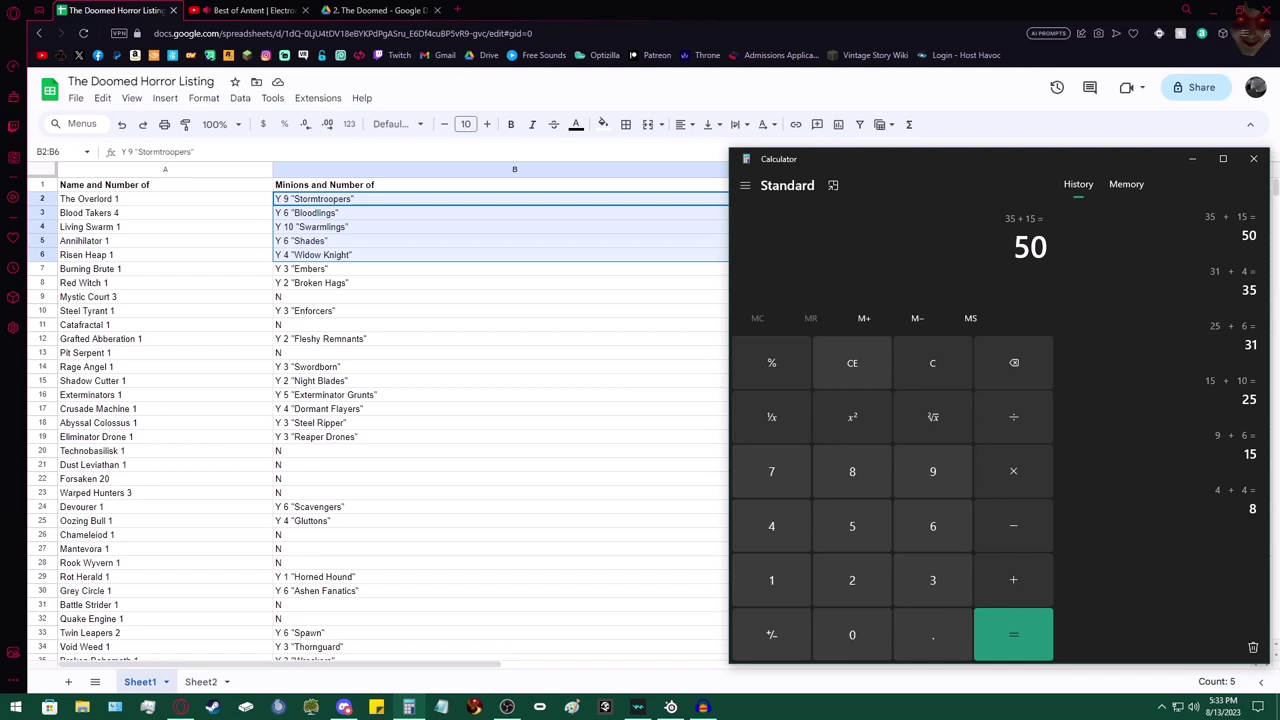
{"action": "left_click", "coordinate": [852, 363]}
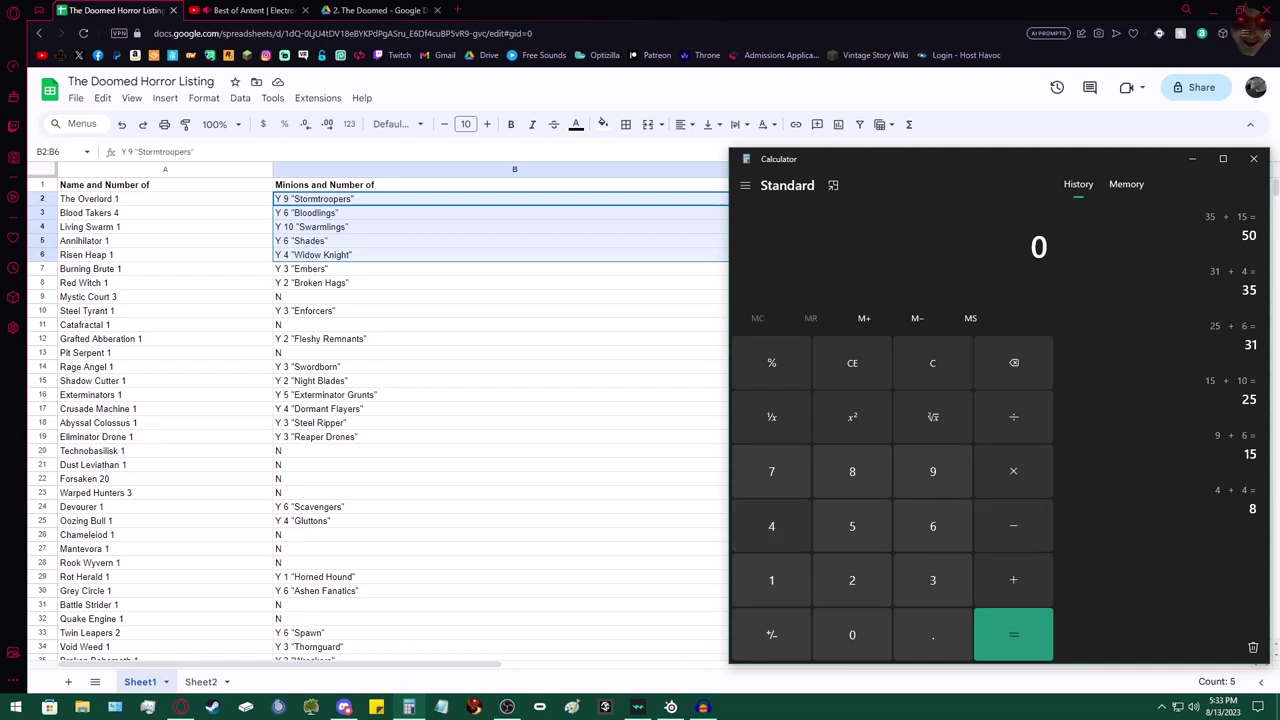
{"action": "left_click", "coordinate": [771, 526]}
{"action": "left_click", "coordinate": [852, 526]}
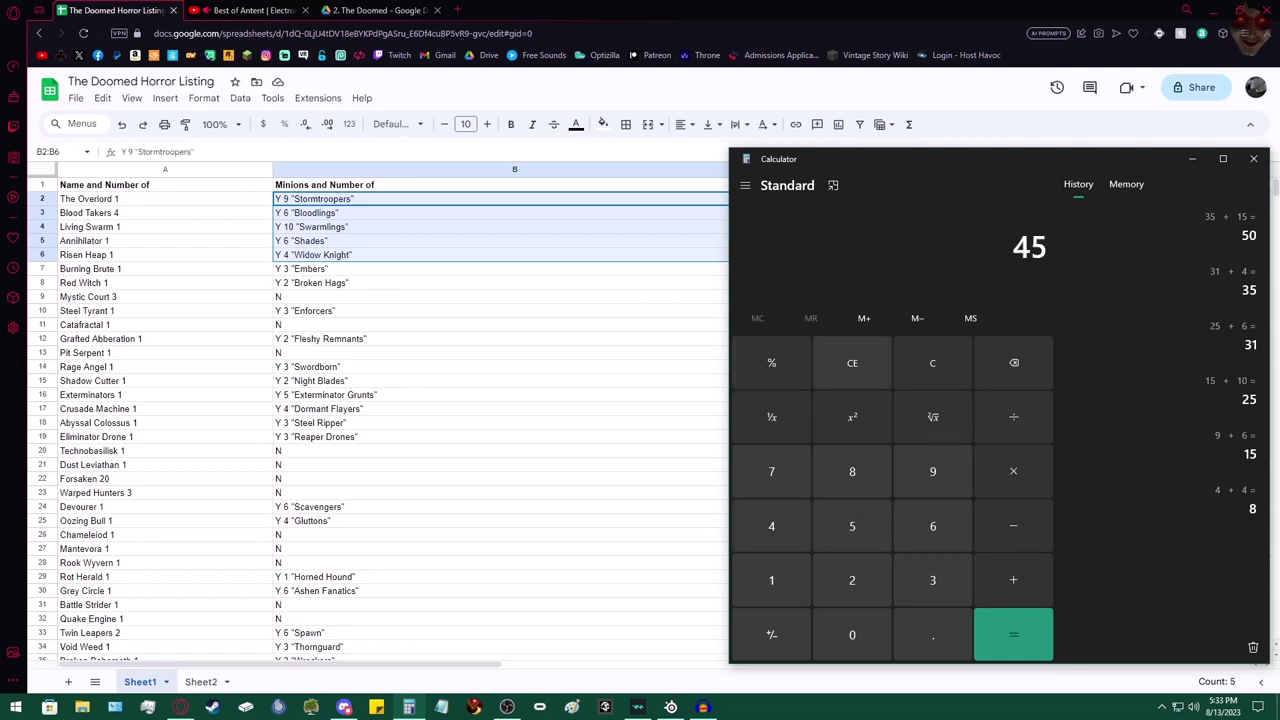
Step: Clear the calculator entry, multiply 41 by 3, and copy the result
{"action": "left_click", "coordinate": [852, 362]}
{"action": "left_click", "coordinate": [771, 526]}
{"action": "left_click", "coordinate": [771, 580]}
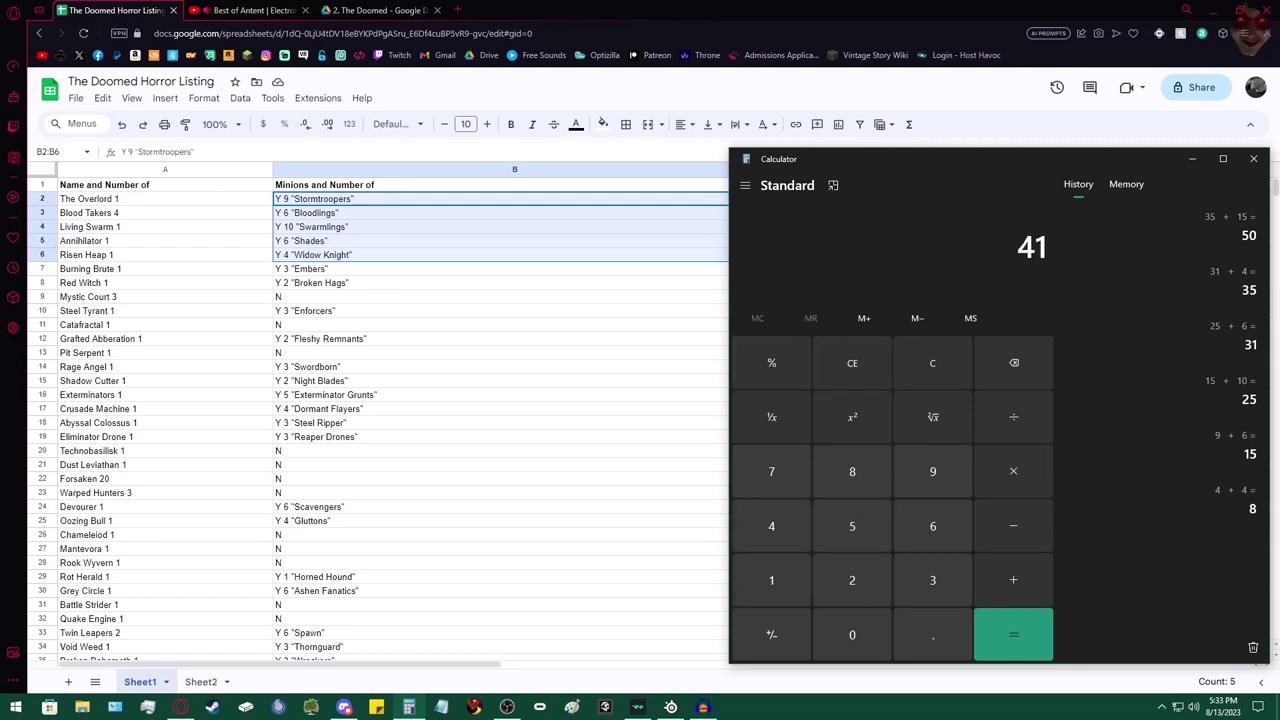
{"action": "left_click", "coordinate": [1013, 471]}
{"action": "left_click", "coordinate": [932, 580]}
{"action": "left_click", "coordinate": [1013, 634]}
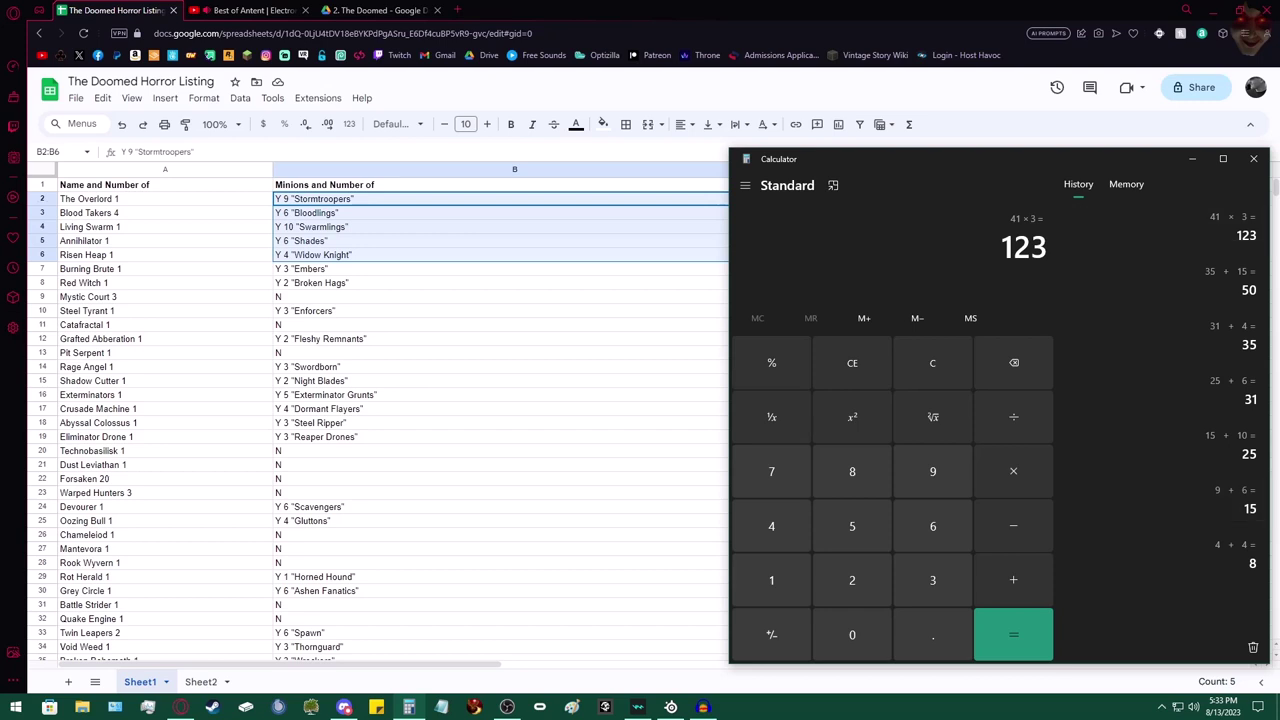
{"action": "left_click_drag", "start_coordinate": [1047, 248], "coordinate": [1031, 248]}
{"action": "left_click", "coordinate": [1030, 247]}
{"action": "key", "text": "ctrl+c"}
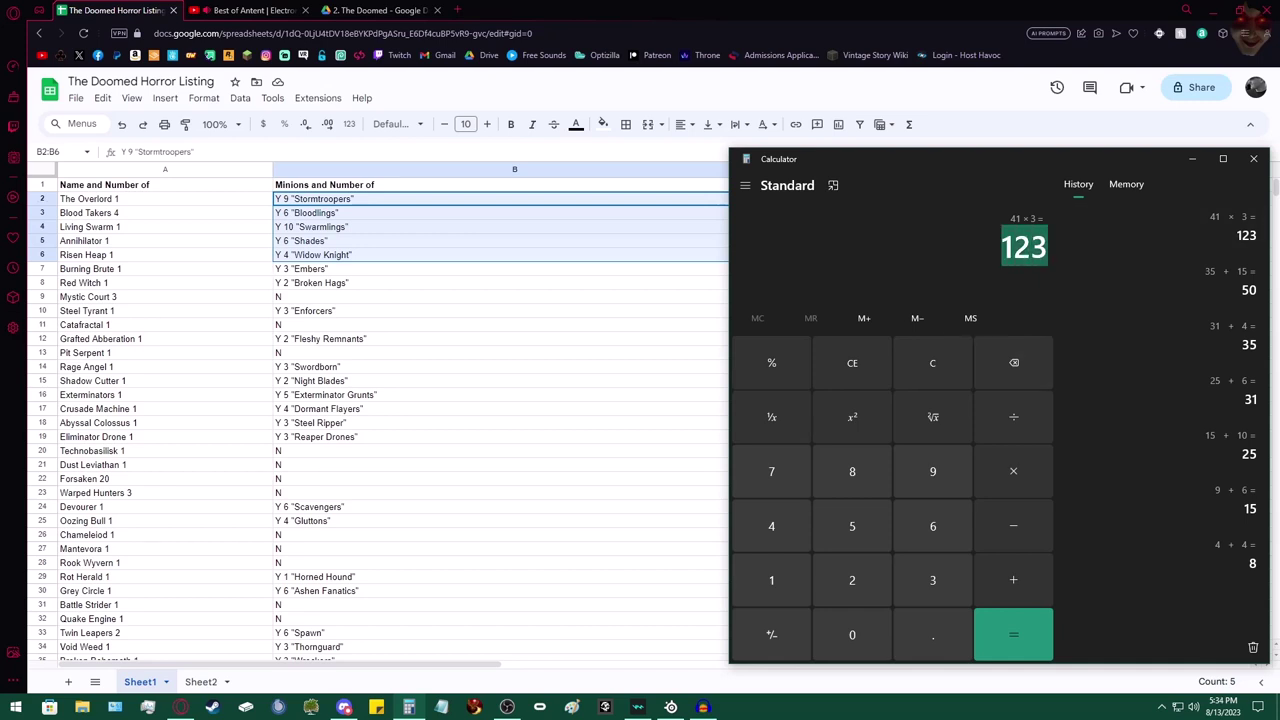
Step: Clear Calculator, select The Overlord's name cell in Sheet1, and enter 35 as the new calculator total
{"action": "left_click", "coordinate": [932, 362]}
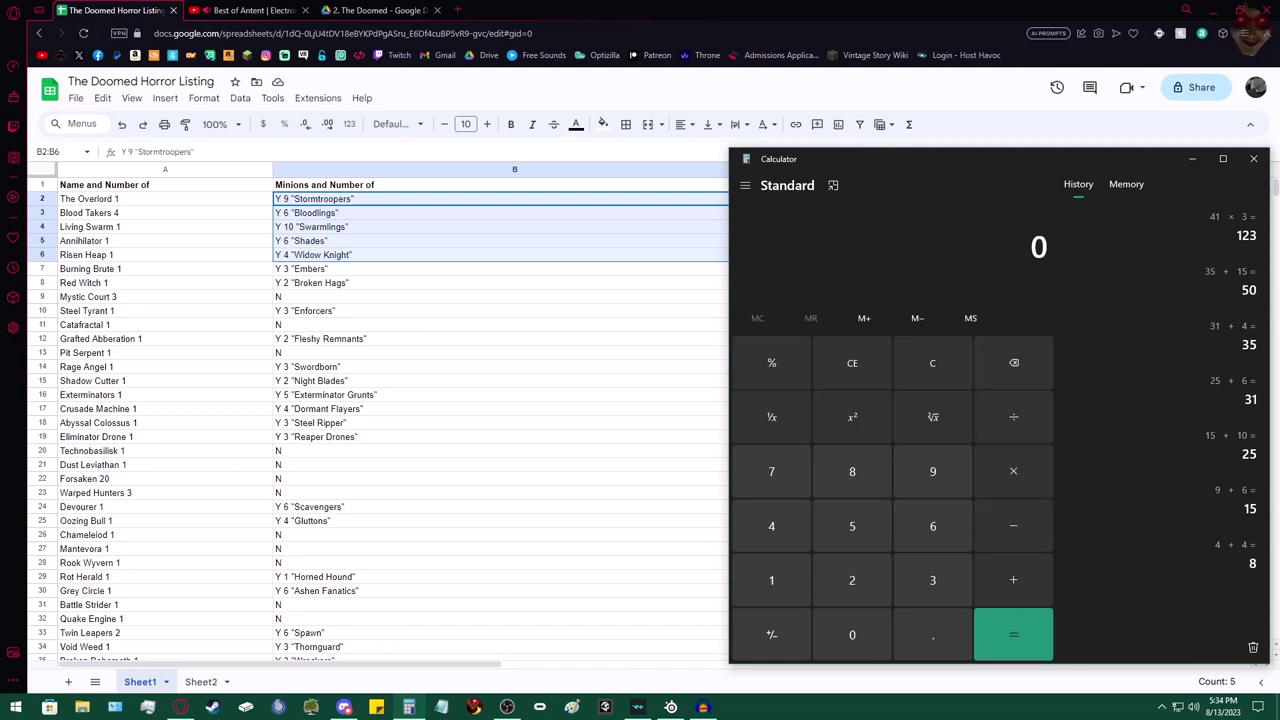
{"action": "left_click", "coordinate": [165, 199]}
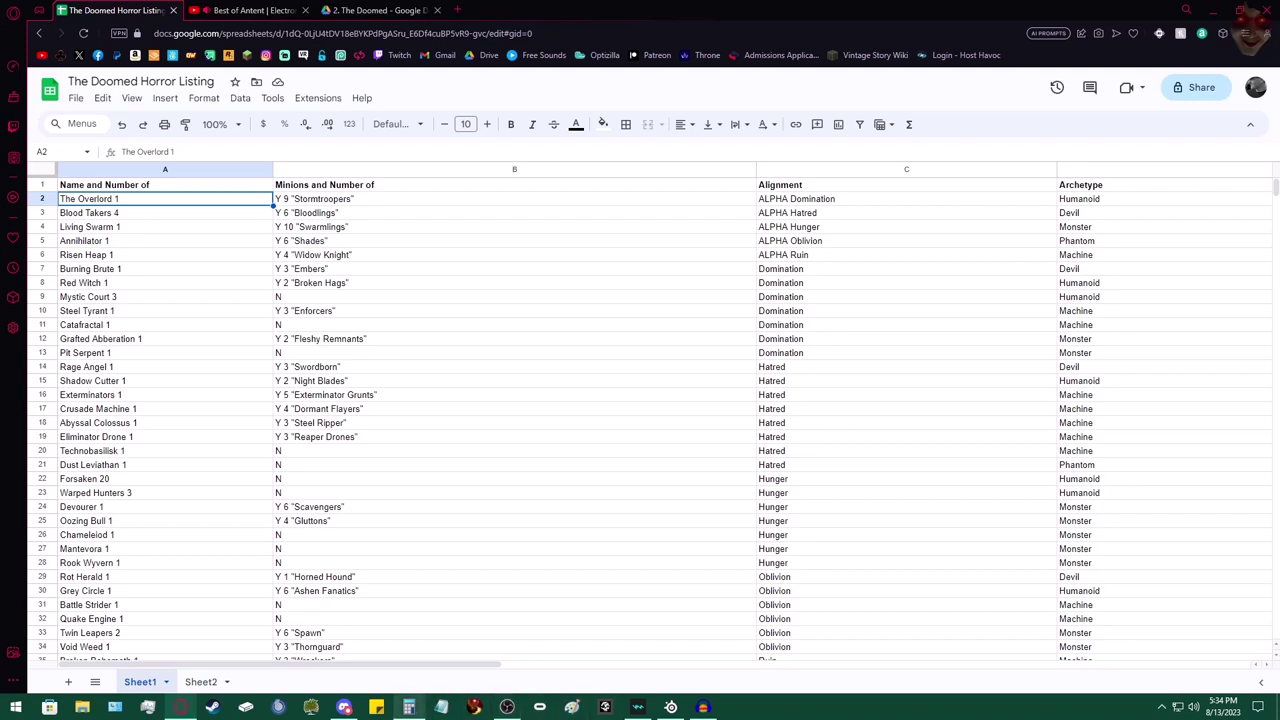
{"action": "left_click", "coordinate": [409, 707]}
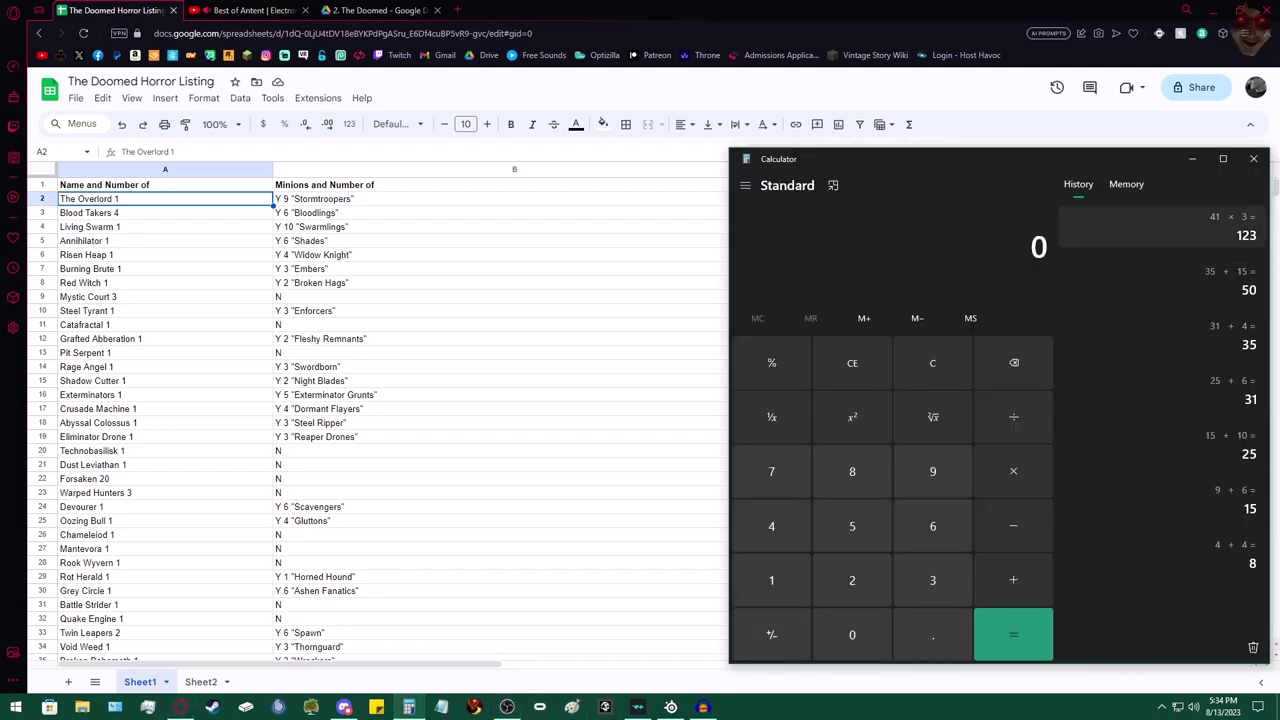
{"action": "left_click", "coordinate": [932, 580]}
{"action": "left_click", "coordinate": [852, 526]}
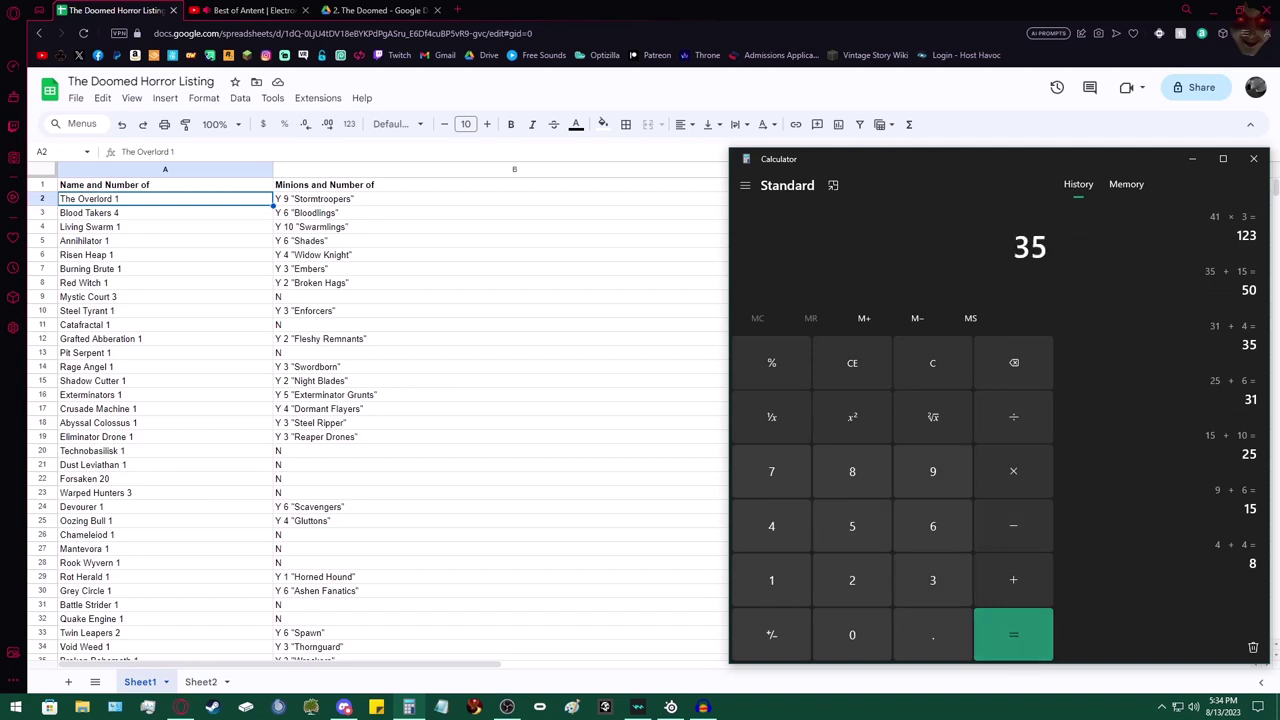
{"action": "left_click", "coordinate": [1013, 634]}
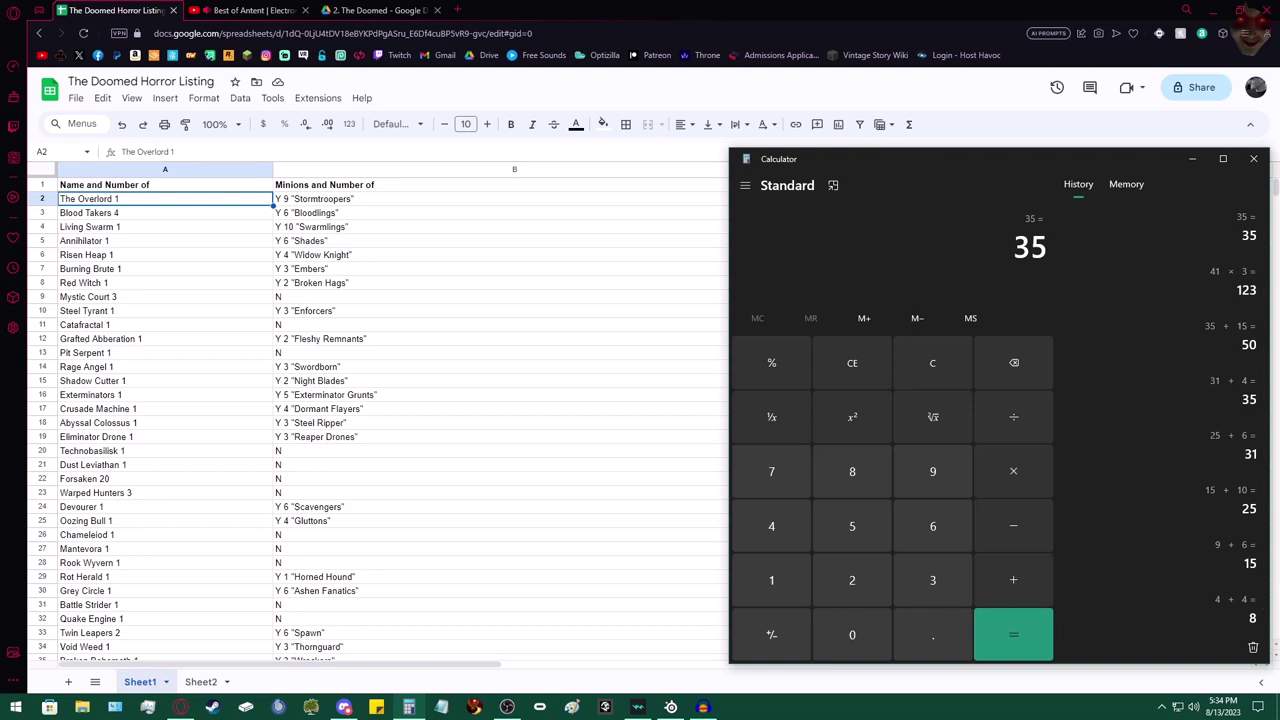
Step: Consult the horror totals and minimum model list on Sheet2, and add 36 to the calculator total
{"action": "left_click", "coordinate": [165, 241]}
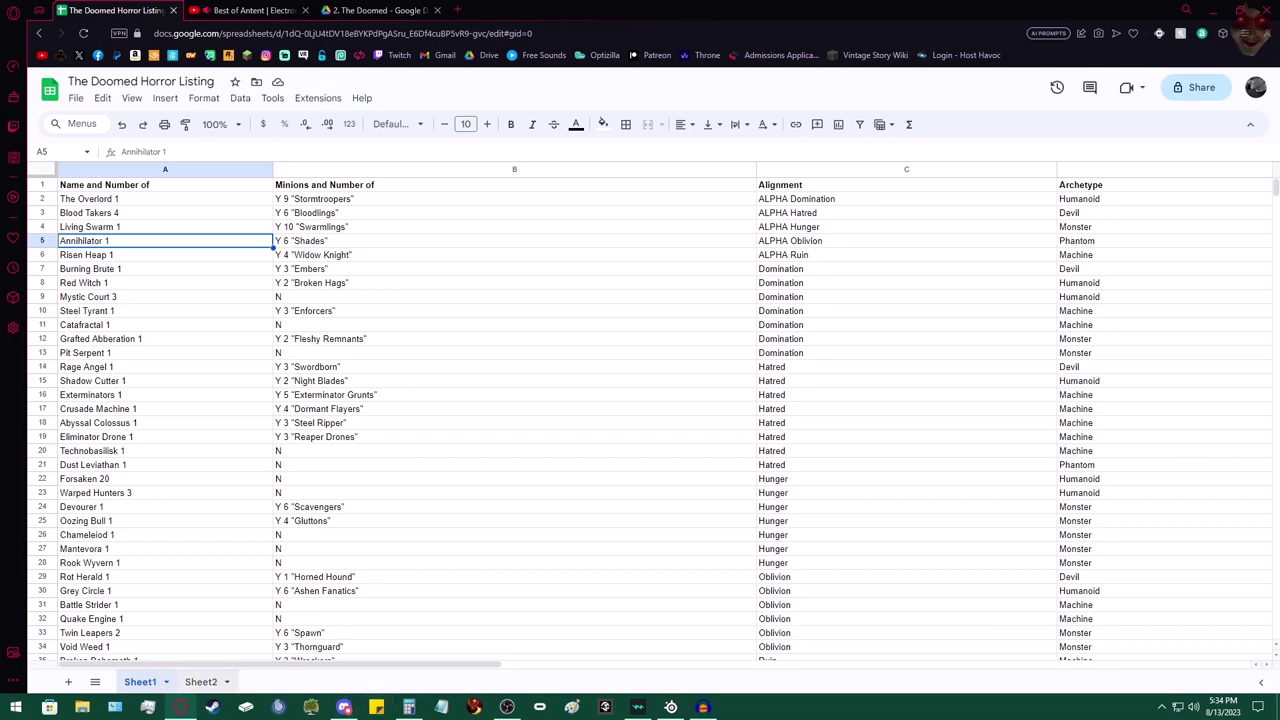
{"action": "left_click", "coordinate": [200, 681]}
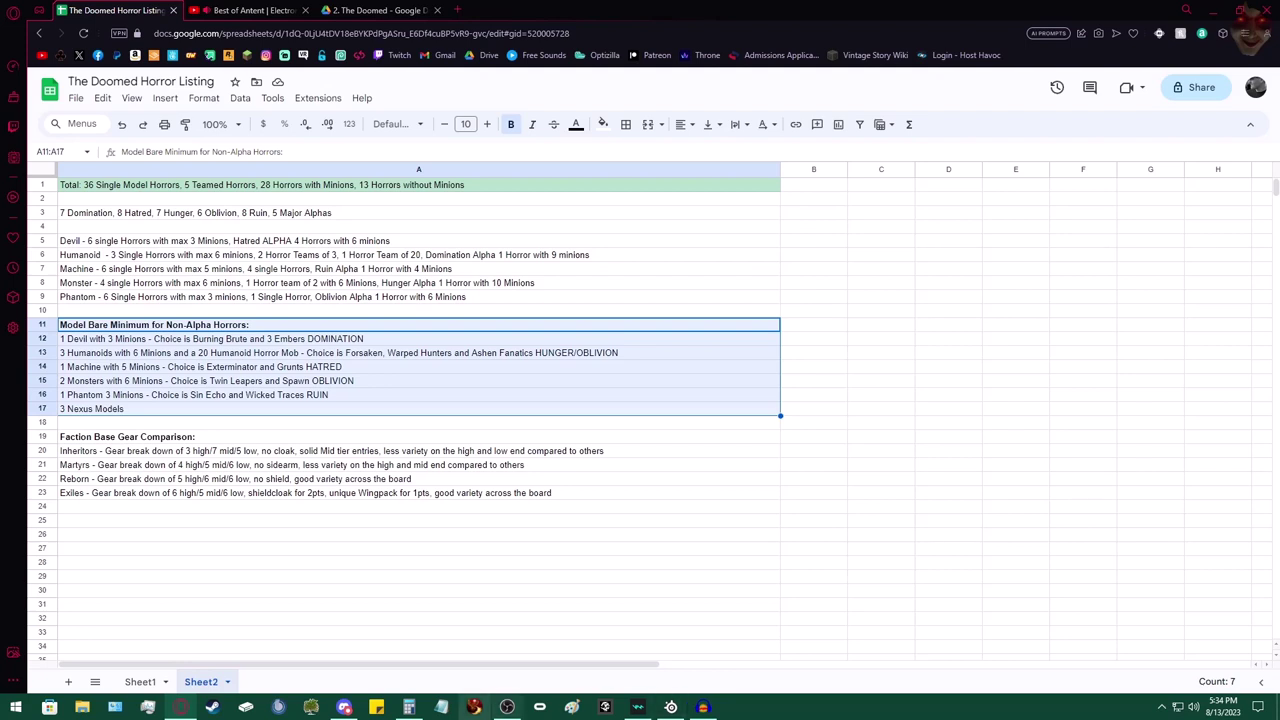
{"action": "left_click", "coordinate": [409, 707]}
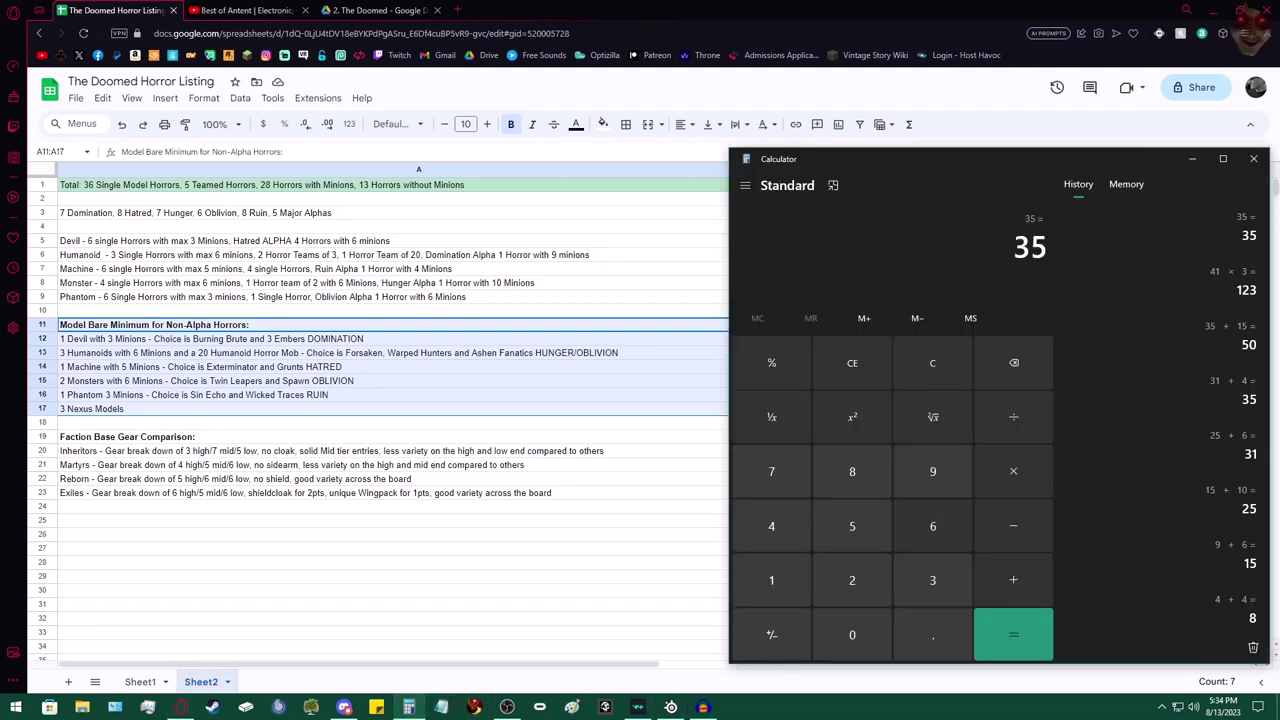
{"action": "left_click", "coordinate": [1013, 580]}
{"action": "left_click", "coordinate": [932, 580]}
{"action": "left_click", "coordinate": [932, 526]}
{"action": "left_click", "coordinate": [1013, 580]}
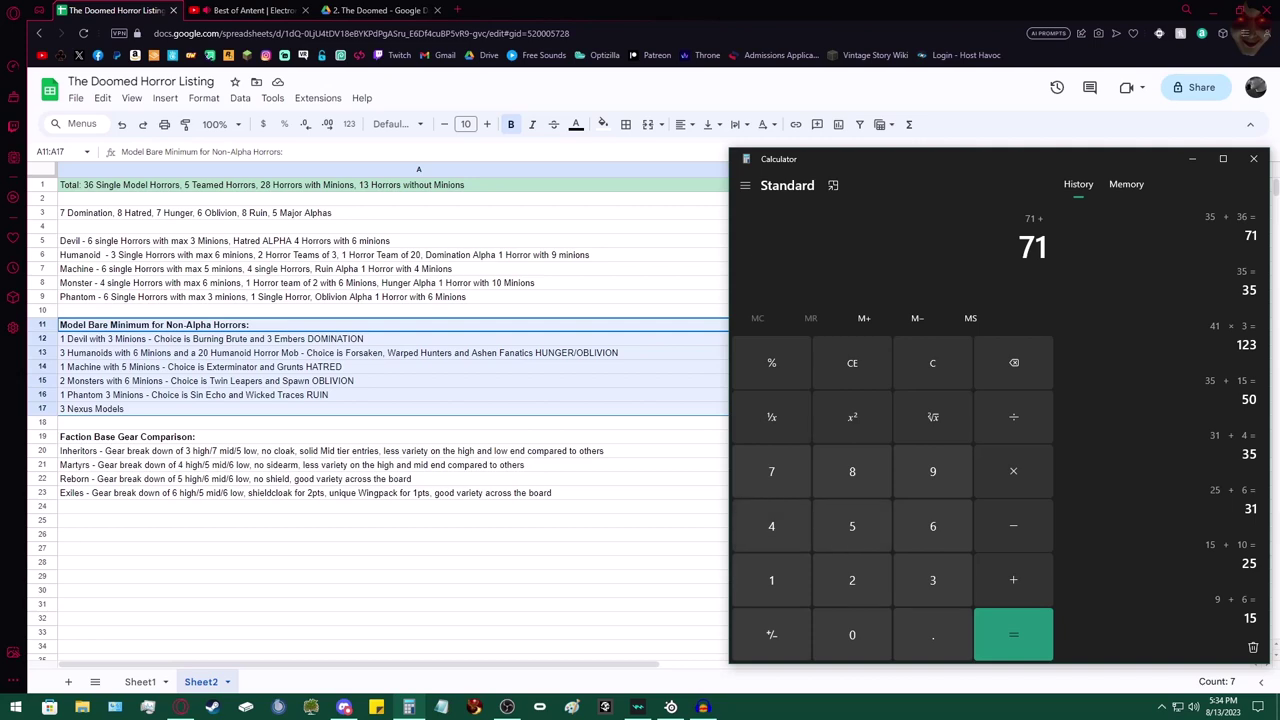
Step: Select the Blood Takers name cell in Sheet1, and subtract 36 from the calculator total
{"action": "left_click", "coordinate": [140, 681]}
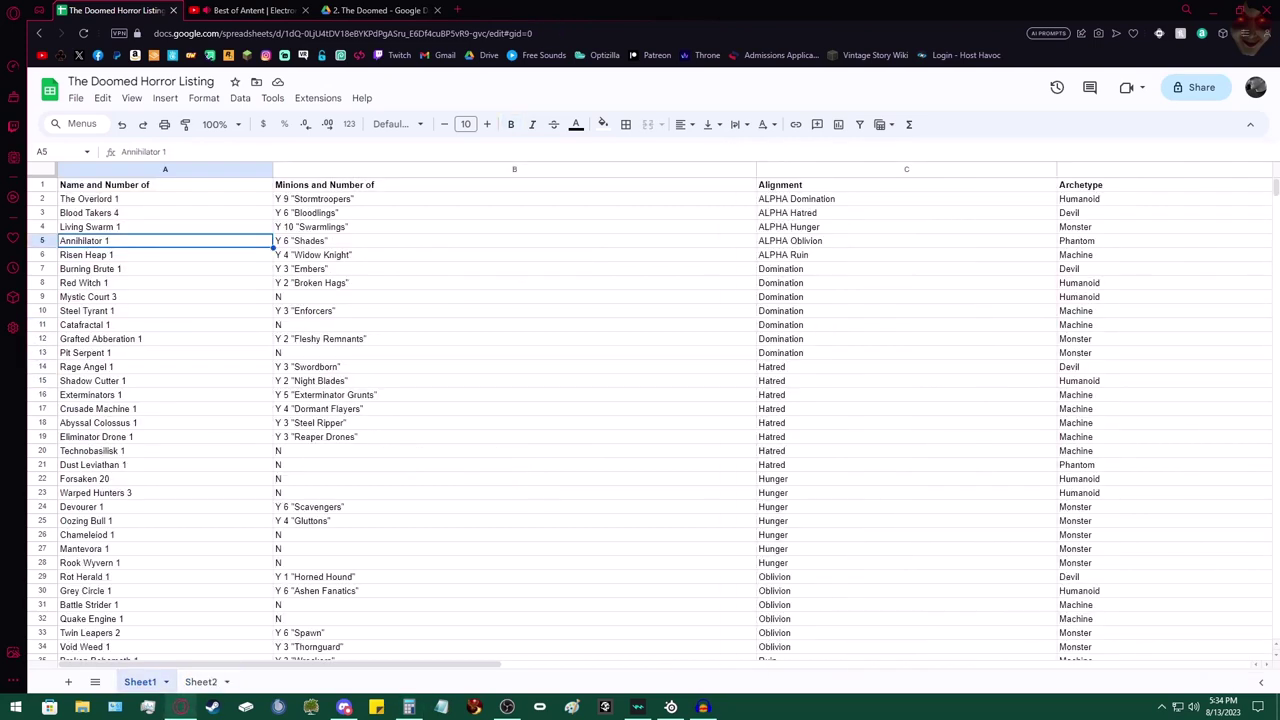
{"action": "left_click", "coordinate": [165, 213]}
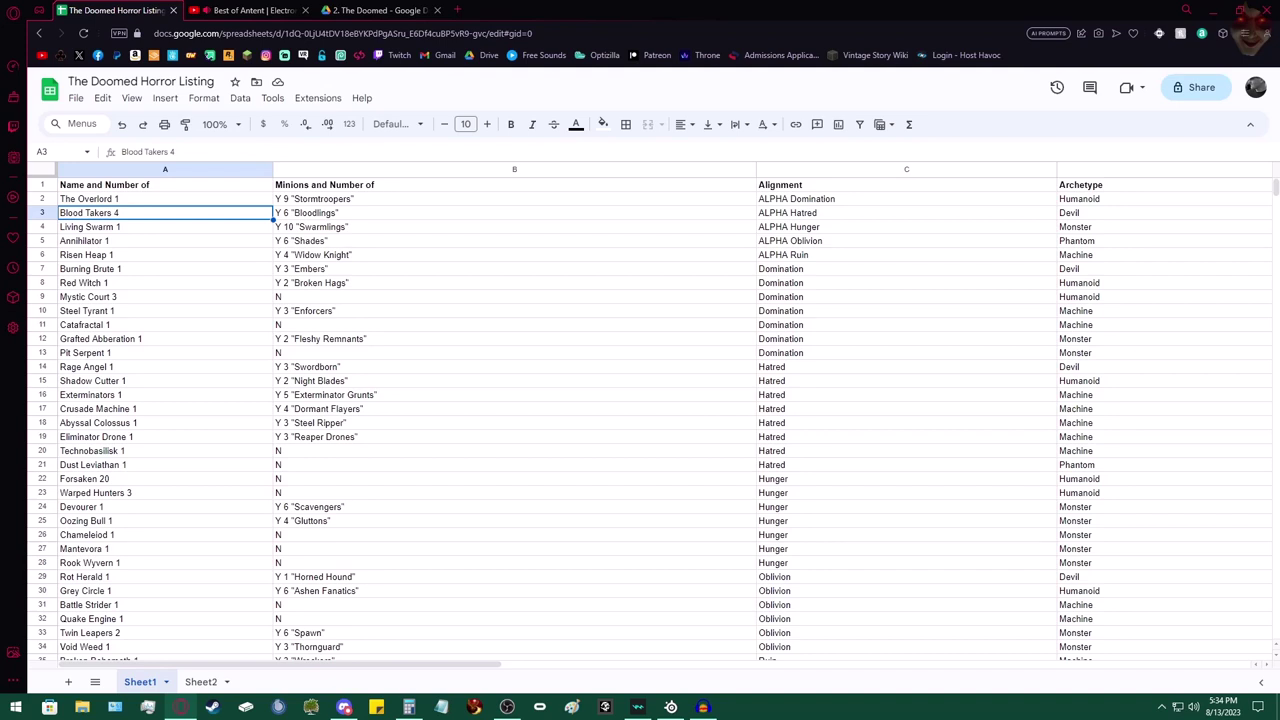
{"action": "left_click", "coordinate": [409, 707]}
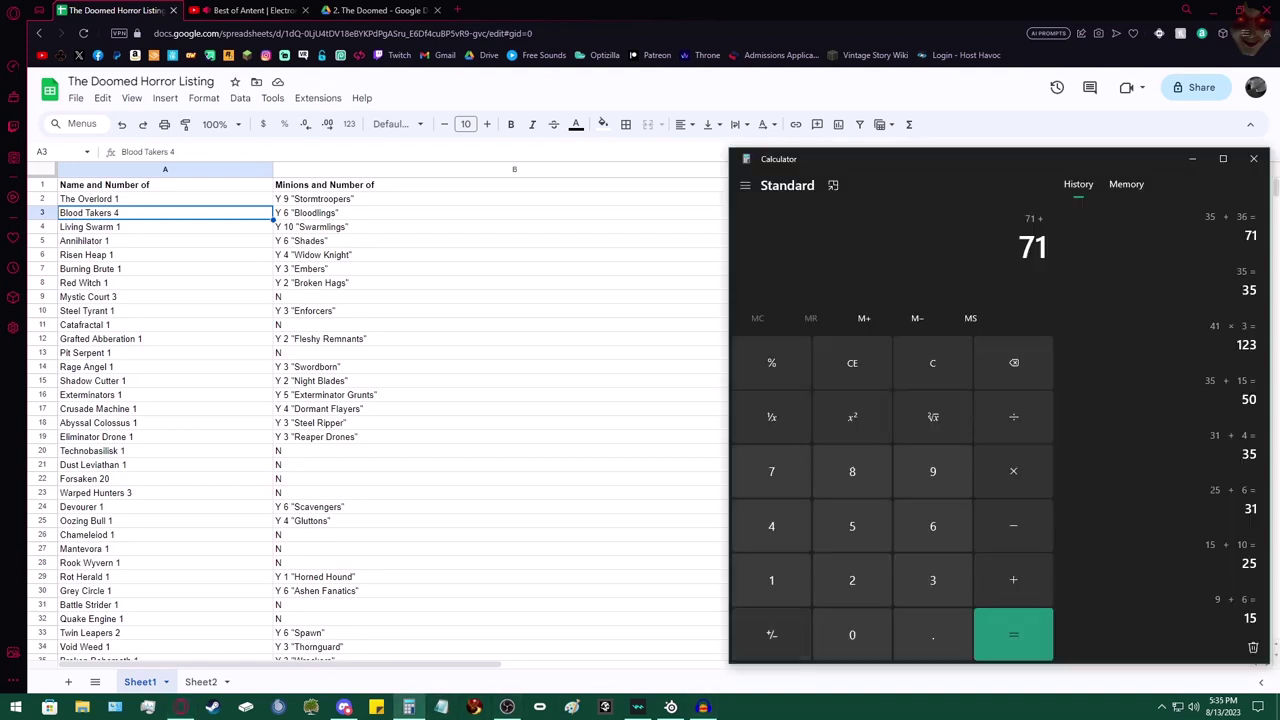
{"action": "type", "text": "-36"}
{"action": "key", "text": "Return"}
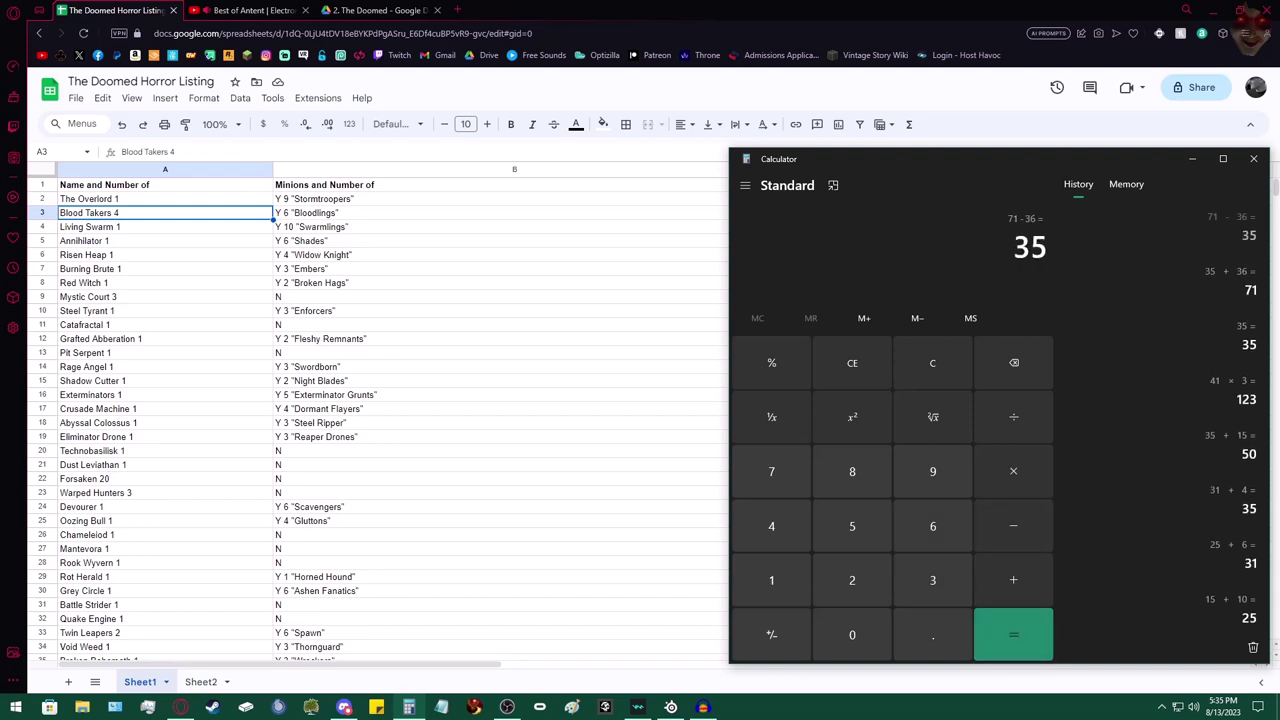
Step: Check the Living Swarm's minion entry in Sheet1 against the Model Bare Minimum list on Sheet2, ending back on Sheet1
{"action": "left_click", "coordinate": [514, 227]}
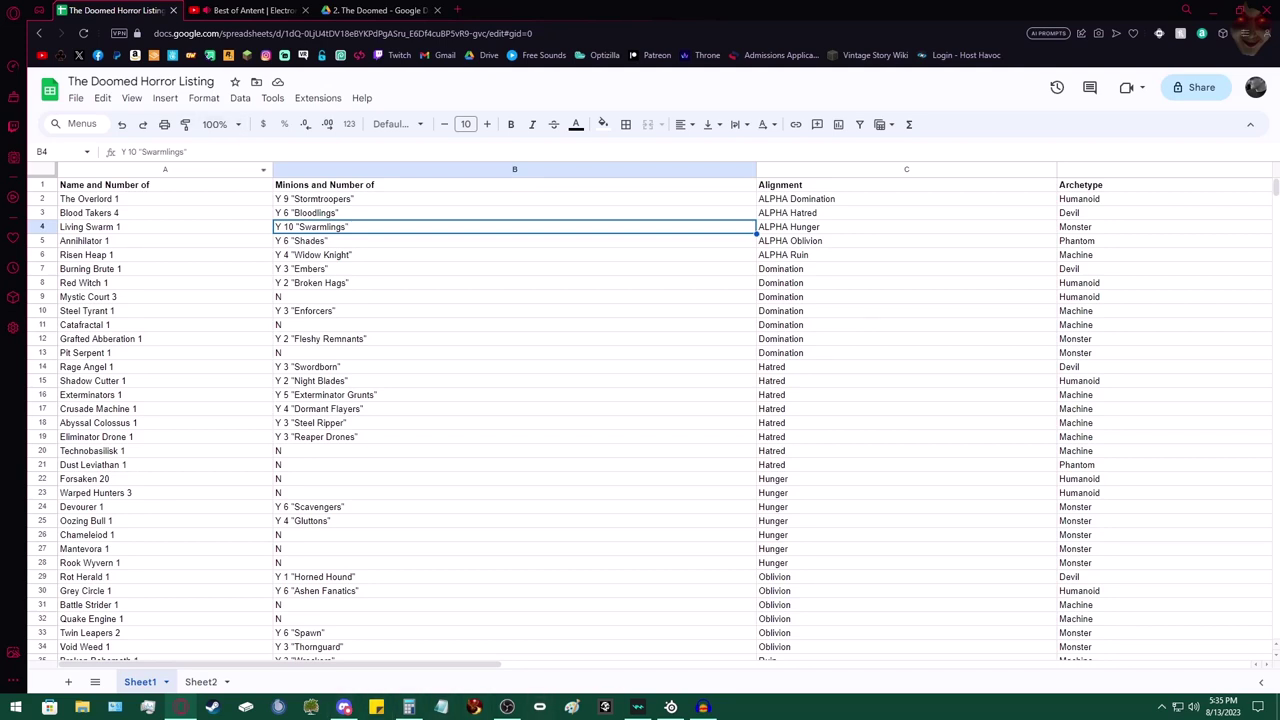
{"action": "left_click", "coordinate": [200, 681]}
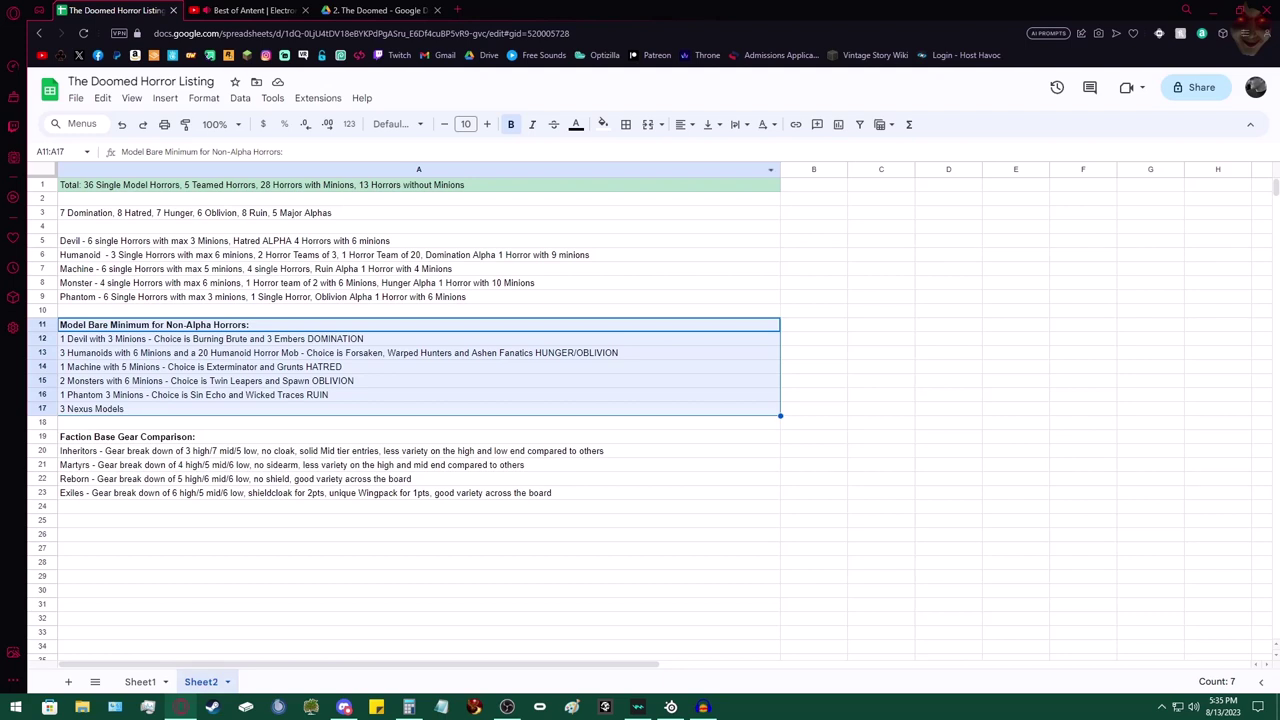
{"action": "left_click", "coordinate": [140, 681]}
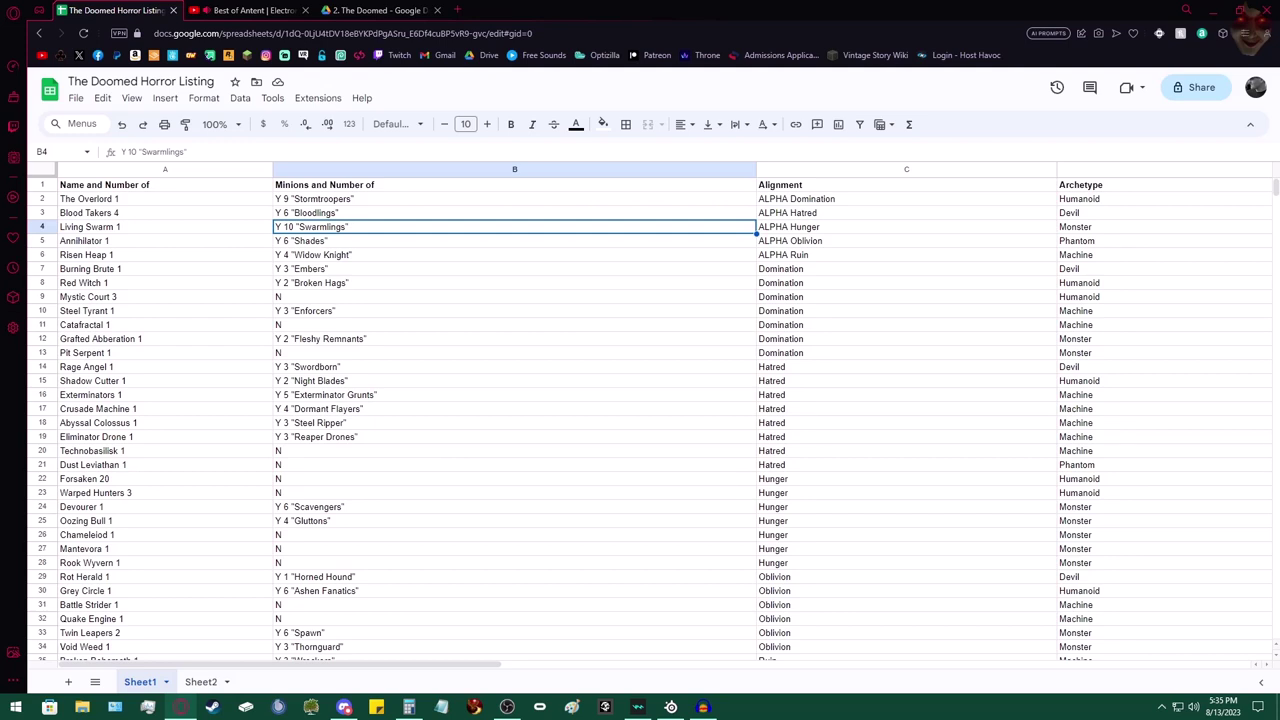
Step: Select the non-alpha horror names from Burning Brute to Doom Hand (A7:A42) and review the listed model counts
{"action": "left_click_drag", "start_coordinate": [166, 269], "coordinate": [90, 548]}
{"action": "scroll", "coordinate": [166, 430], "scroll_direction": "down", "scroll_amount": 2}
{"action": "scroll", "coordinate": [90, 548], "scroll_direction": "up", "scroll_amount": 5}
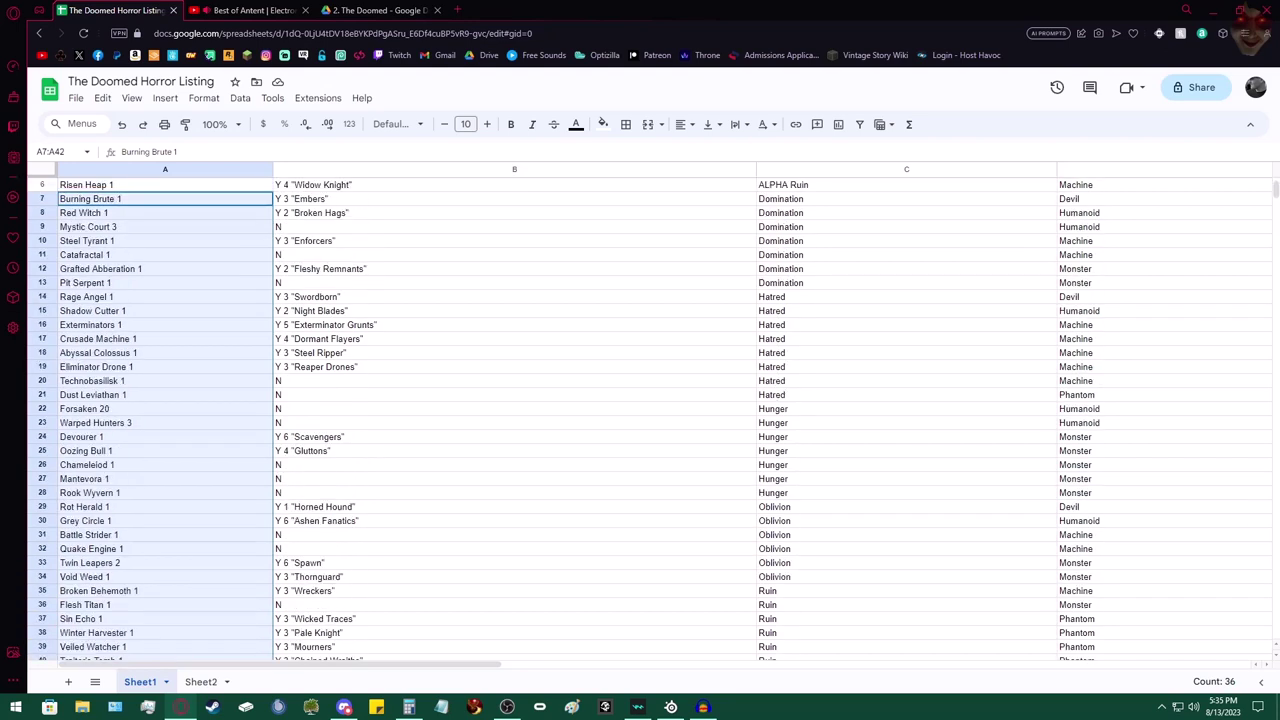
{"action": "scroll", "coordinate": [563, 419], "scroll_direction": "down", "scroll_amount": 1}
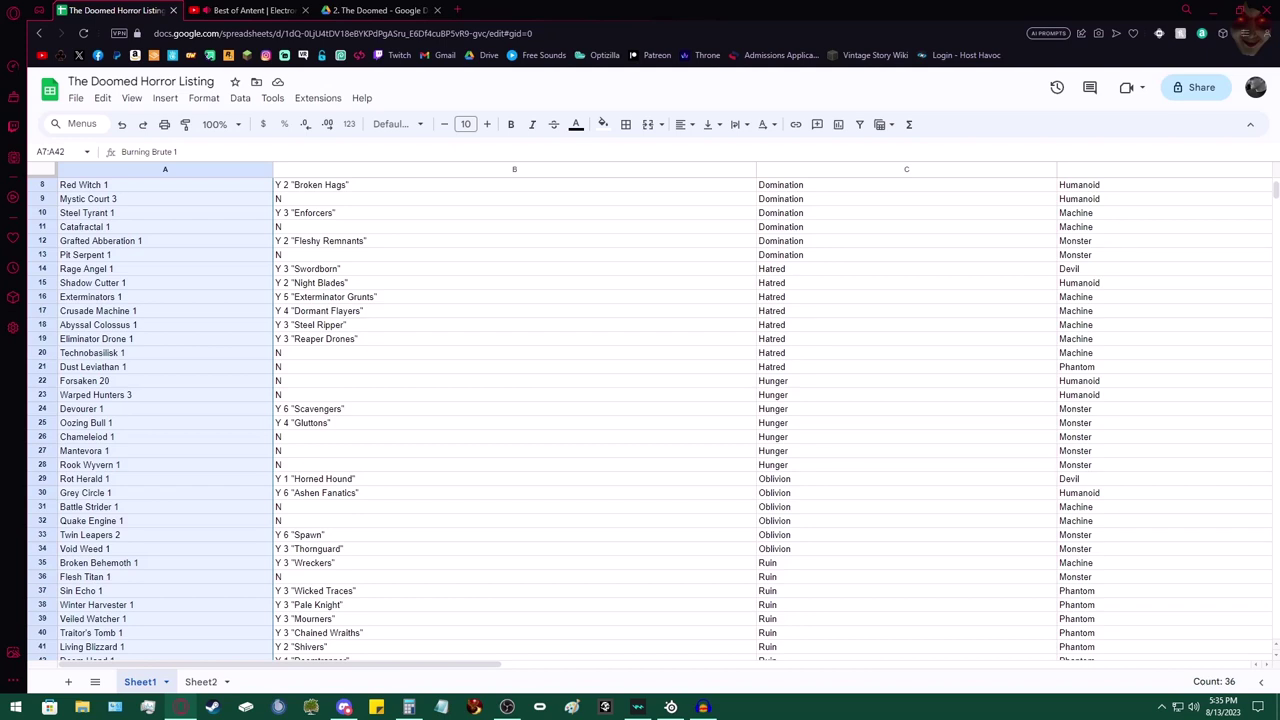
{"action": "scroll", "coordinate": [563, 420], "scroll_direction": "down", "scroll_amount": 1}
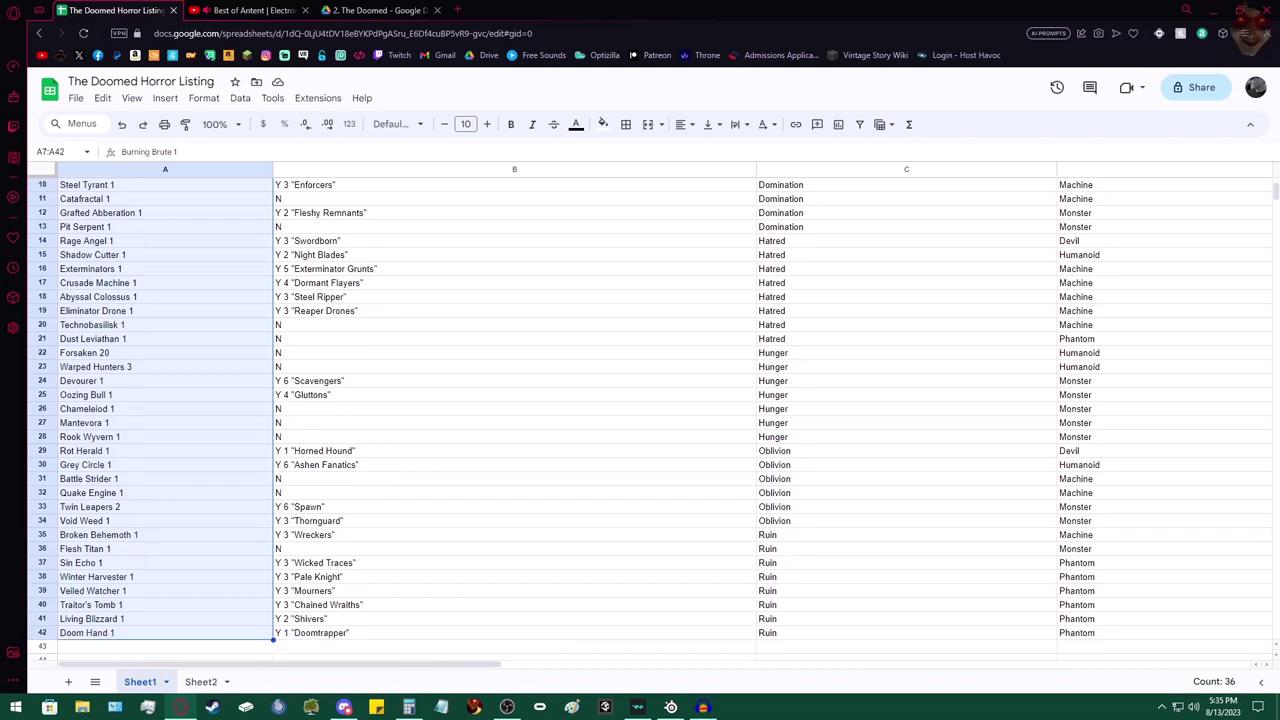
{"action": "scroll", "coordinate": [563, 420], "scroll_direction": "up", "scroll_amount": 3}
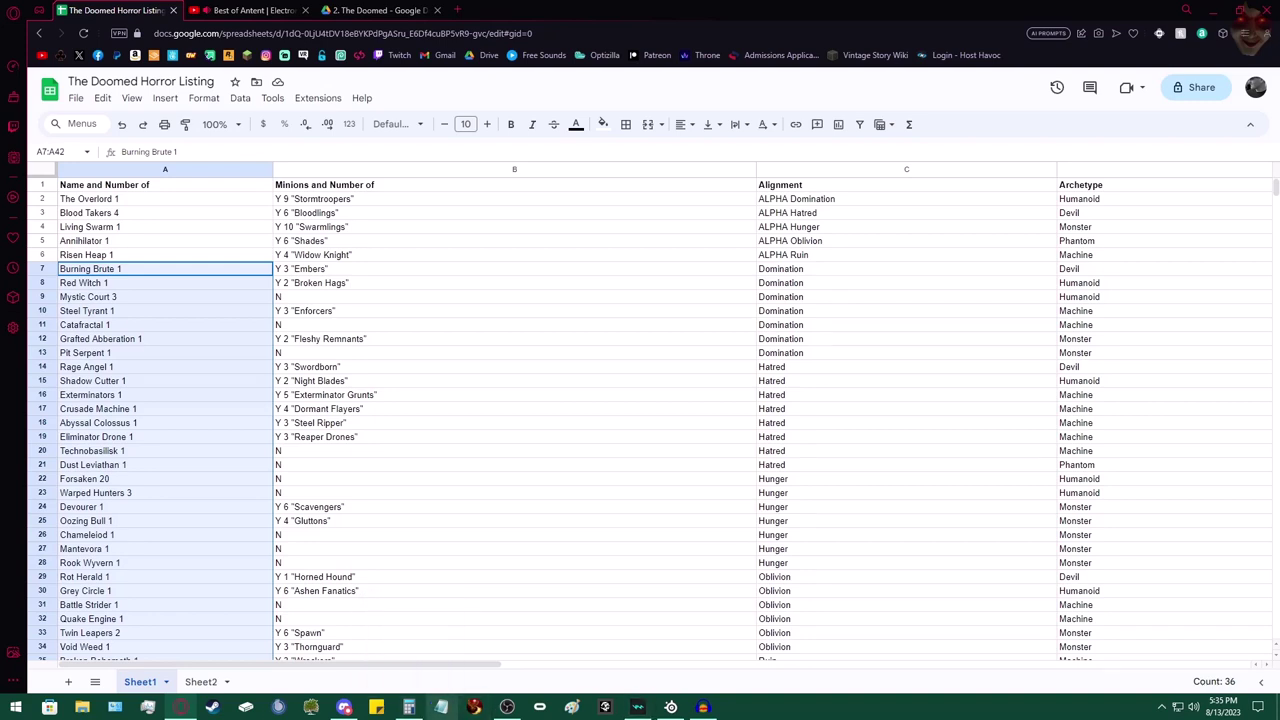
Step: Switch to Calculator and add 32 to the current total
{"action": "left_click", "coordinate": [409, 707]}
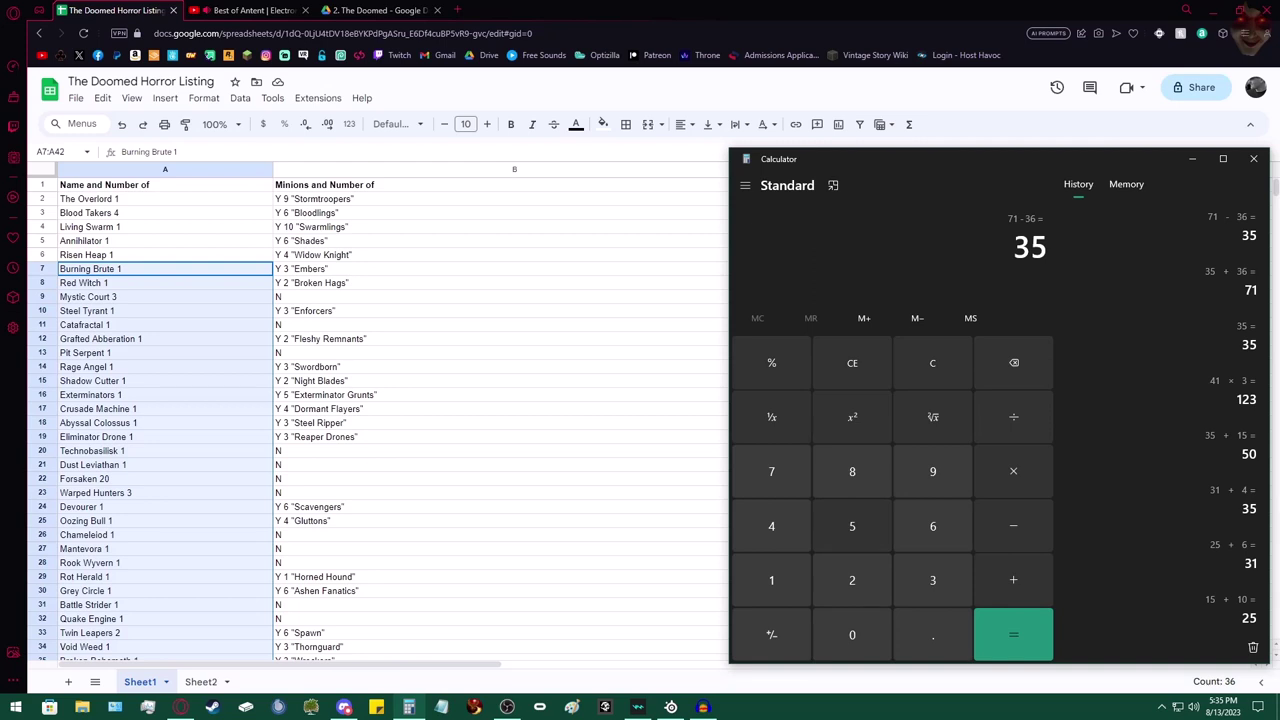
{"action": "left_click", "coordinate": [1013, 580]}
{"action": "left_click", "coordinate": [932, 580]}
{"action": "left_click", "coordinate": [852, 580]}
{"action": "left_click", "coordinate": [1013, 634]}
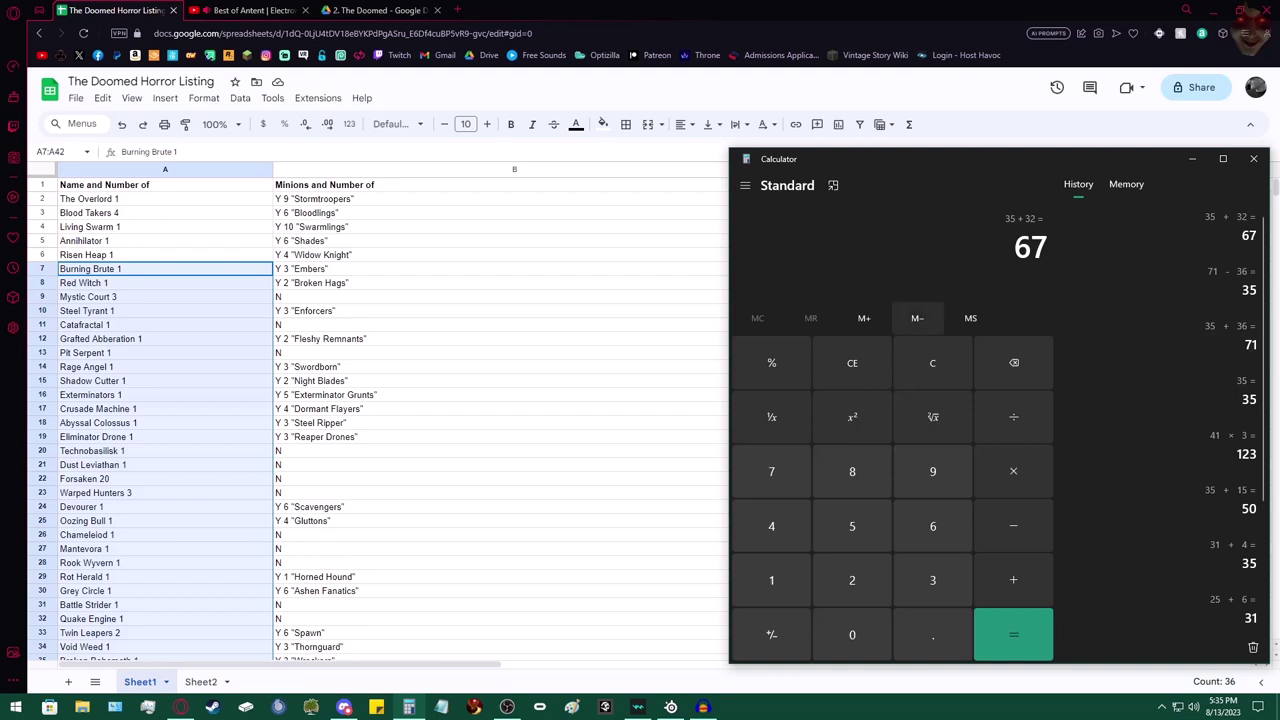
Step: Check the Mystic Court, Warped Hunters and Forsaken name entries in Sheet1, and add 28 to the calculator total
{"action": "left_click", "coordinate": [165, 297]}
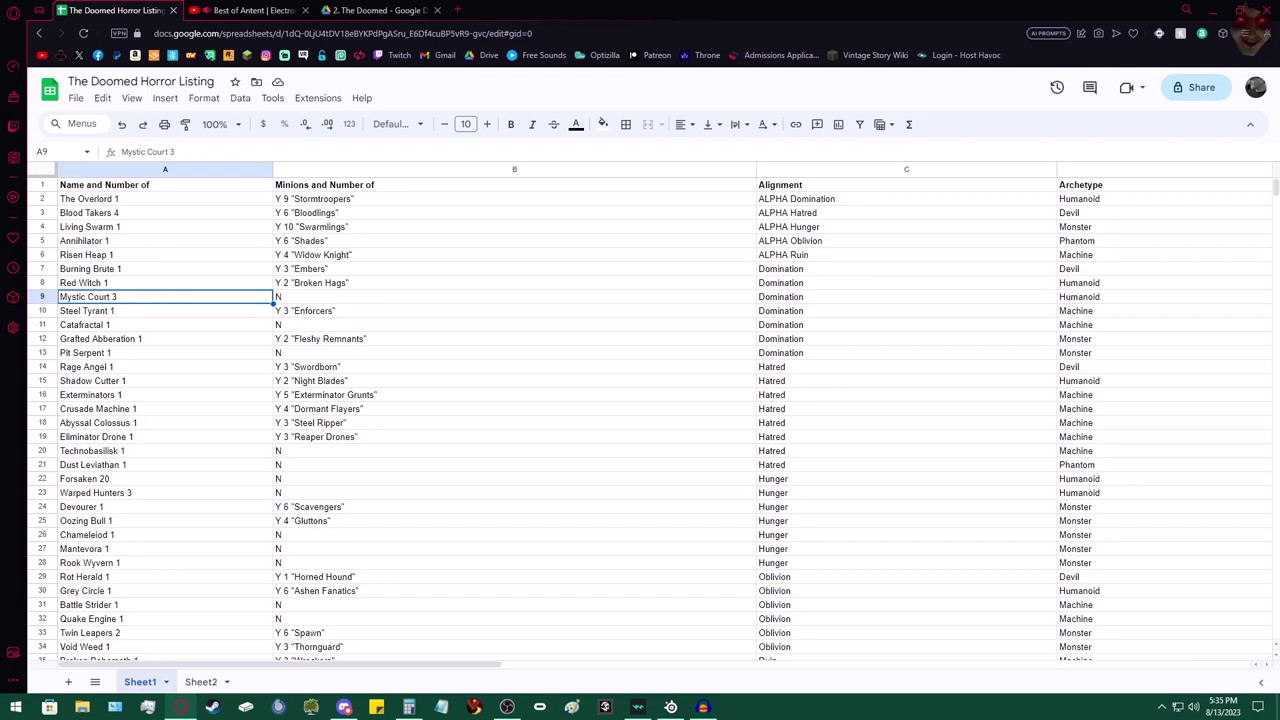
{"action": "left_click", "coordinate": [165, 493]}
{"action": "left_click", "coordinate": [165, 479]}
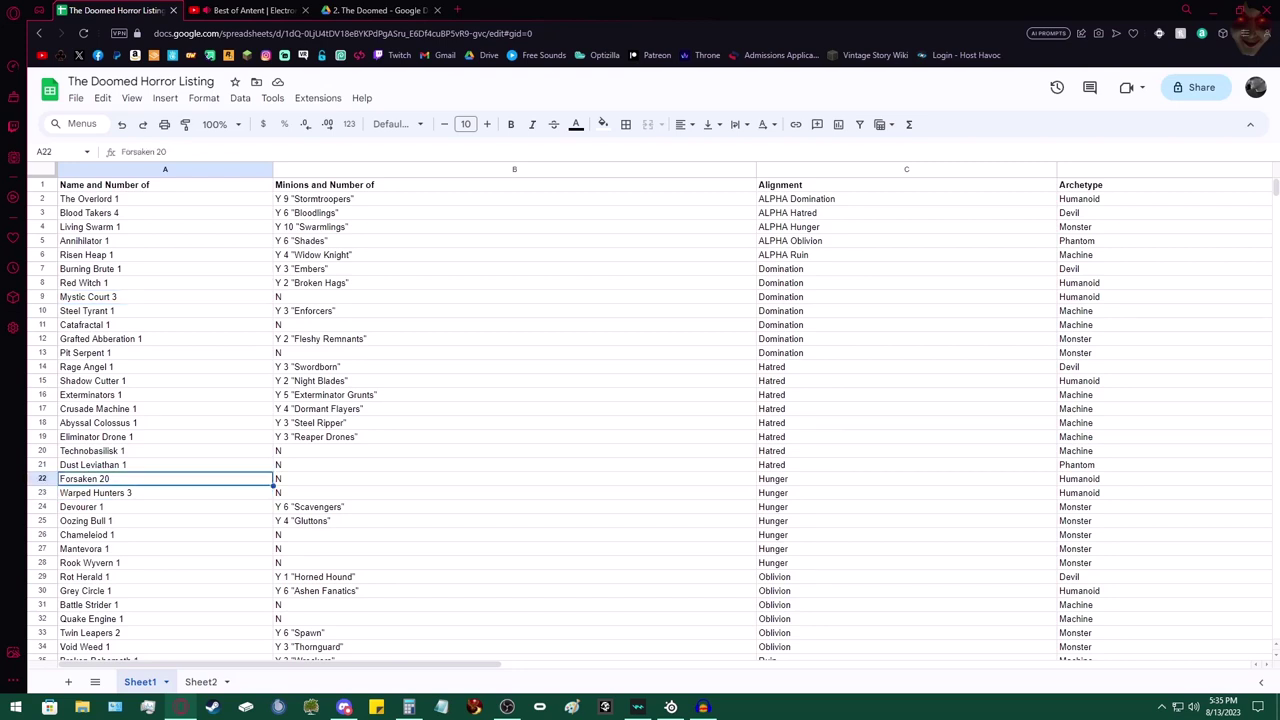
{"action": "scroll", "coordinate": [563, 421], "scroll_direction": "down", "scroll_amount": 3}
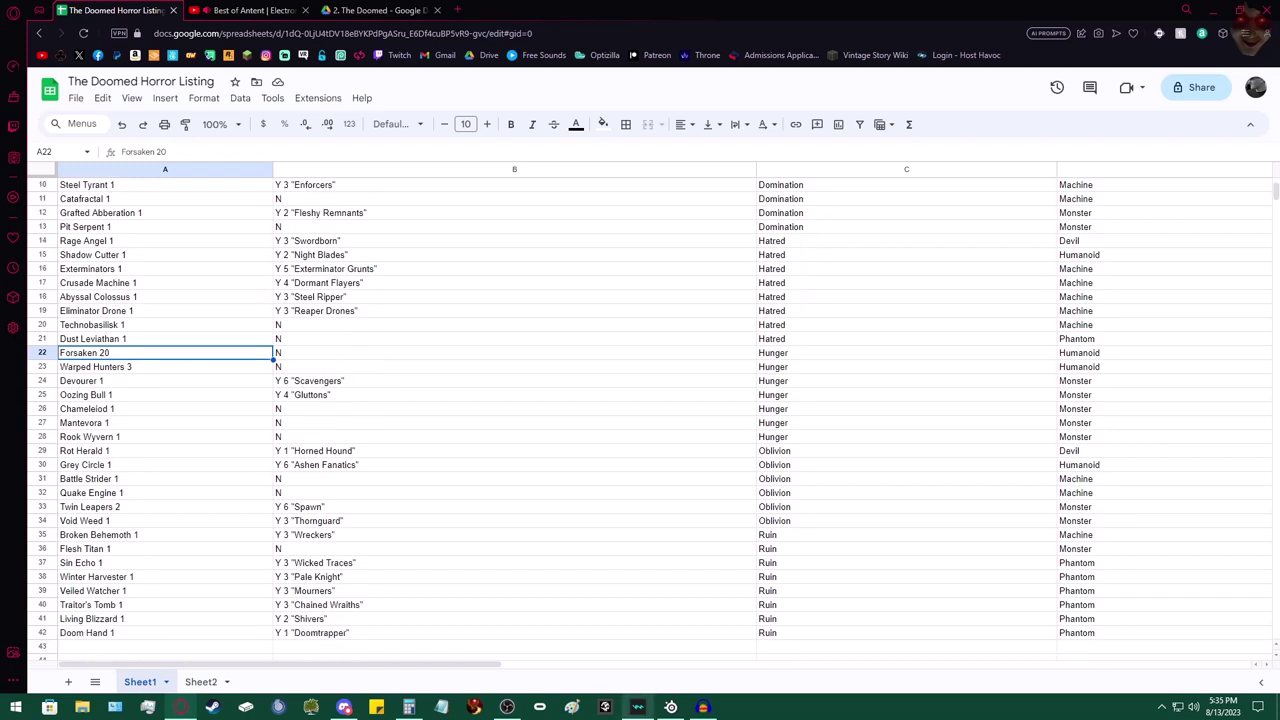
{"action": "left_click", "coordinate": [409, 707]}
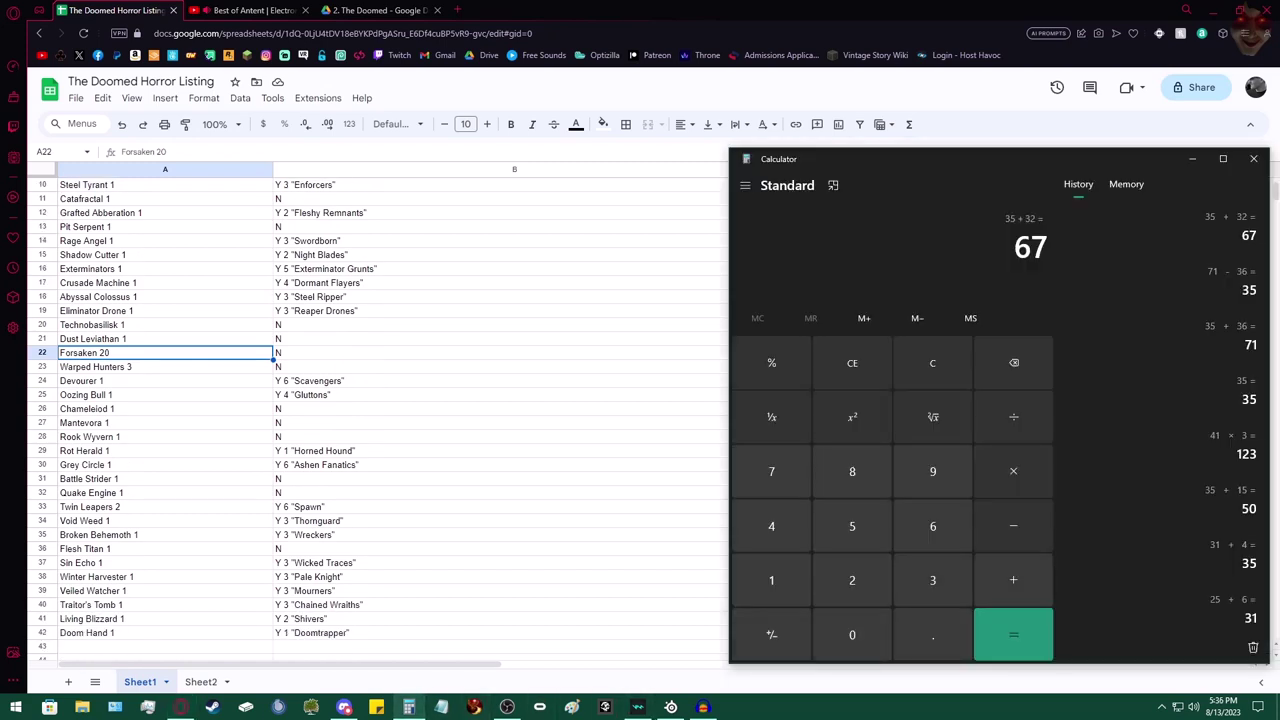
{"action": "type", "text": "+28"}
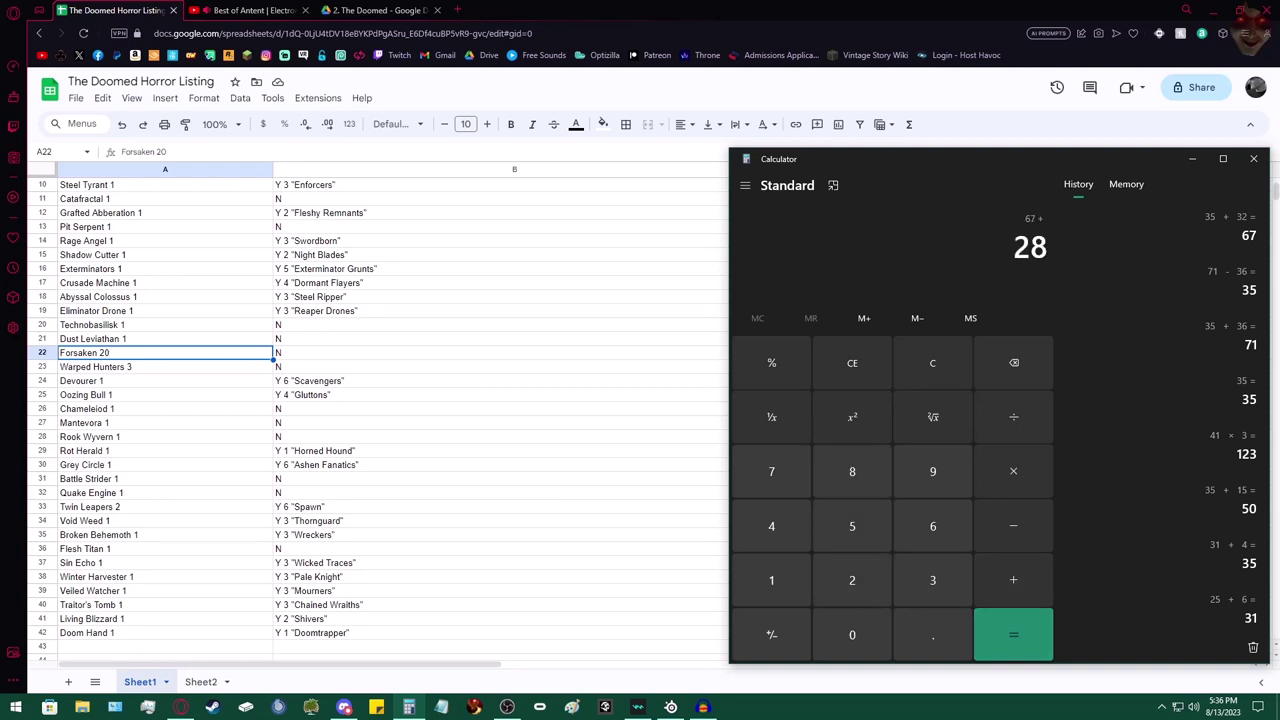
{"action": "key", "text": "Return"}
Step: Select the minion entries from Risen Heap down to Doom Hand (B6:B42) and look through the whole range
{"action": "scroll", "coordinate": [200, 420], "scroll_direction": "up", "scroll_amount": 3}
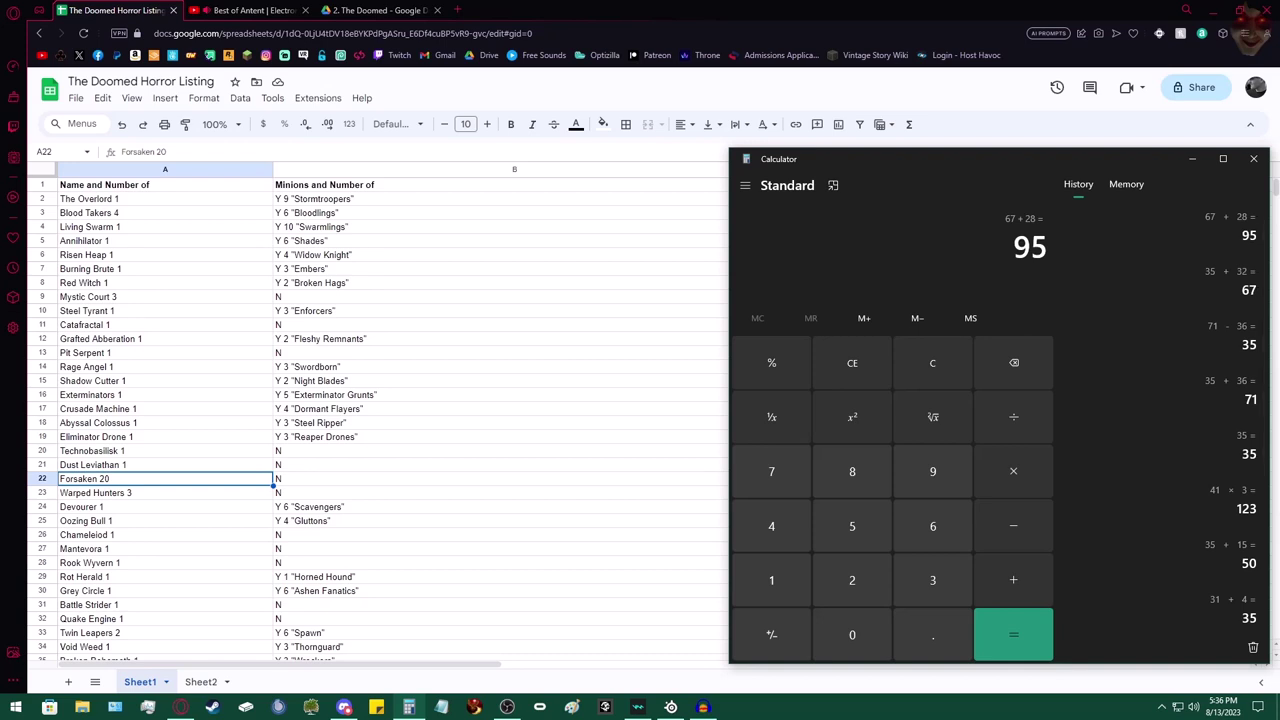
{"action": "left_click", "coordinate": [560, 311]}
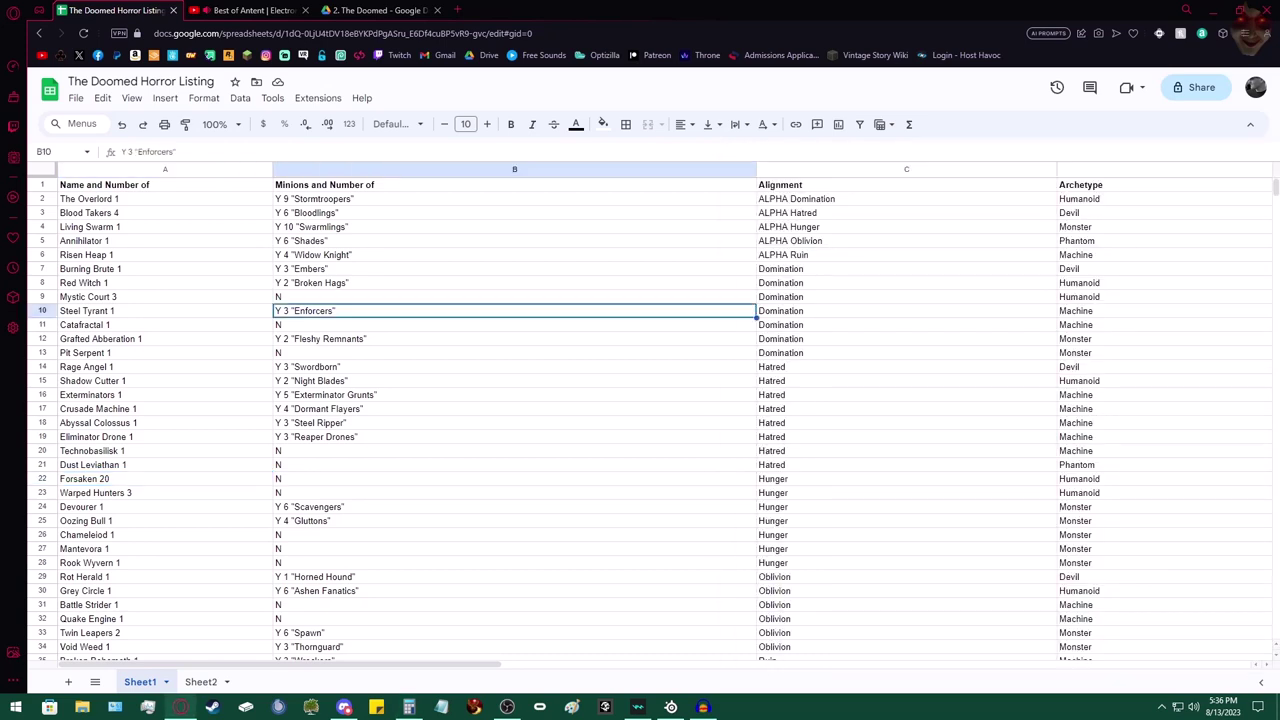
{"action": "mouse_move", "coordinate": [409, 707]}
{"action": "left_click", "coordinate": [514, 283]}
{"action": "key", "text": "Up"}
{"action": "key", "text": "Up"}
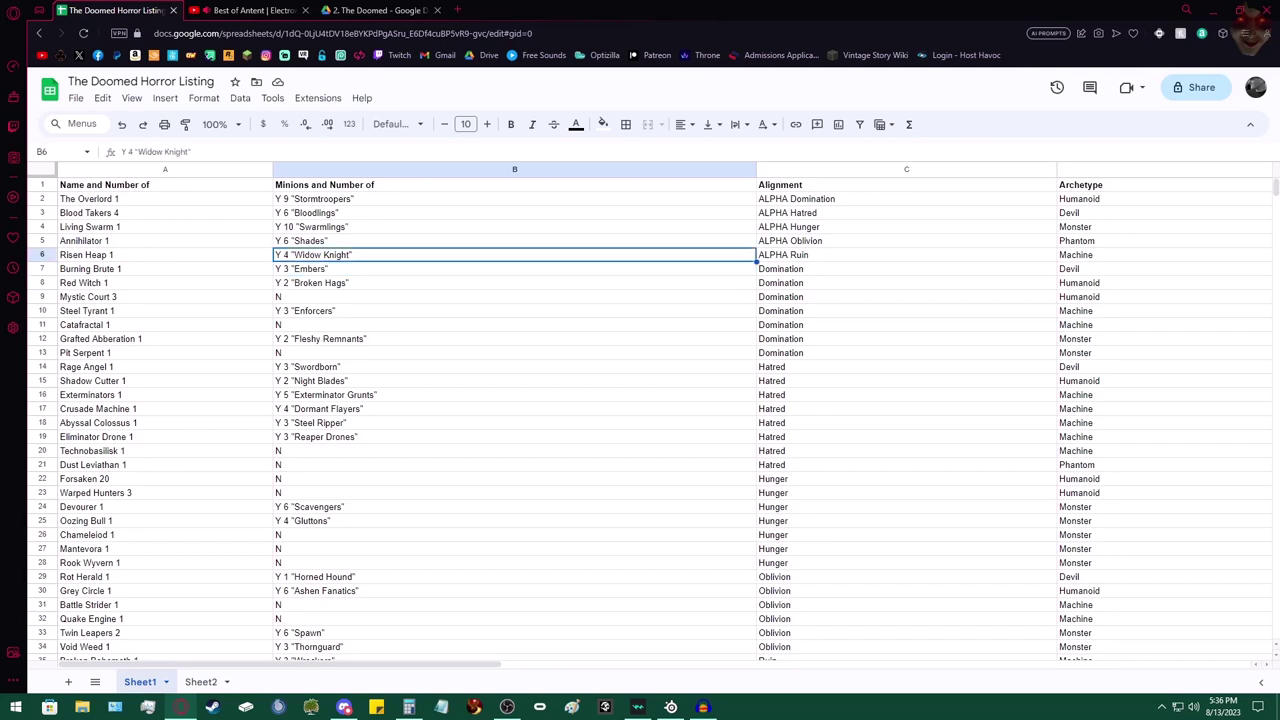
{"action": "scroll", "coordinate": [640, 420], "scroll_direction": "down", "scroll_amount": 6}
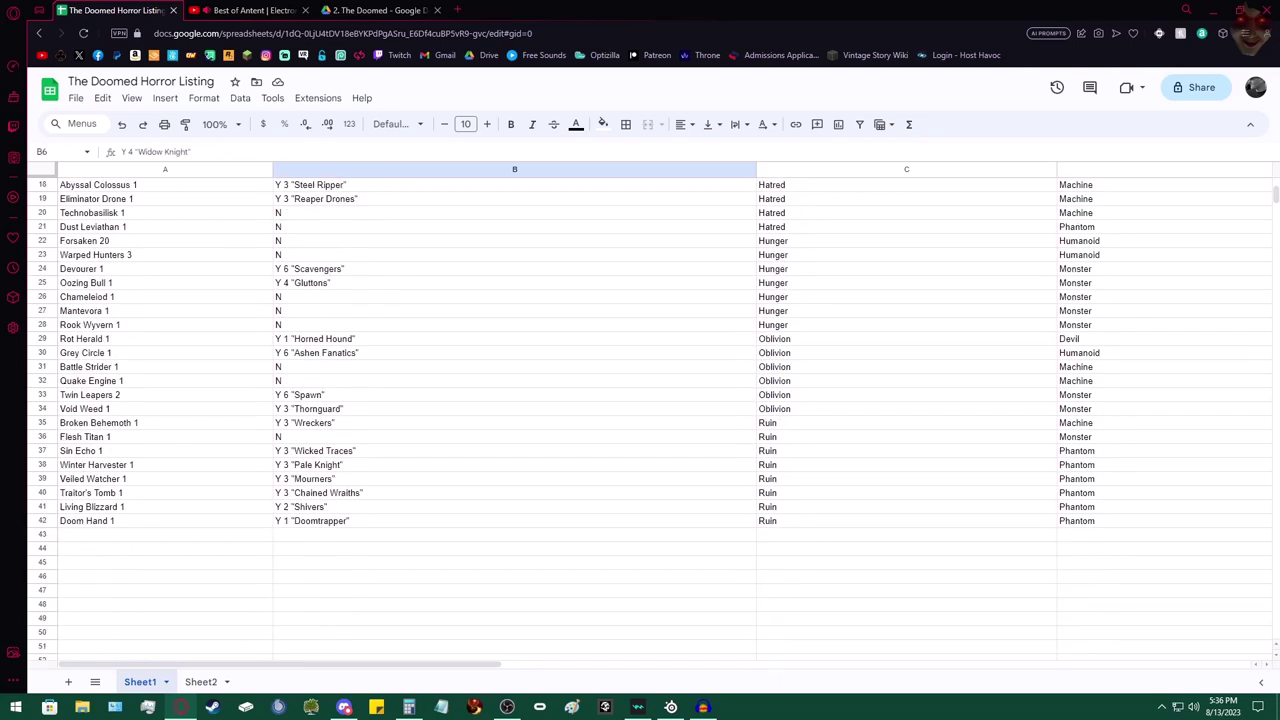
{"action": "key", "text": "ctrl+shift+Down"}
{"action": "scroll", "coordinate": [640, 400], "scroll_direction": "up", "scroll_amount": 2}
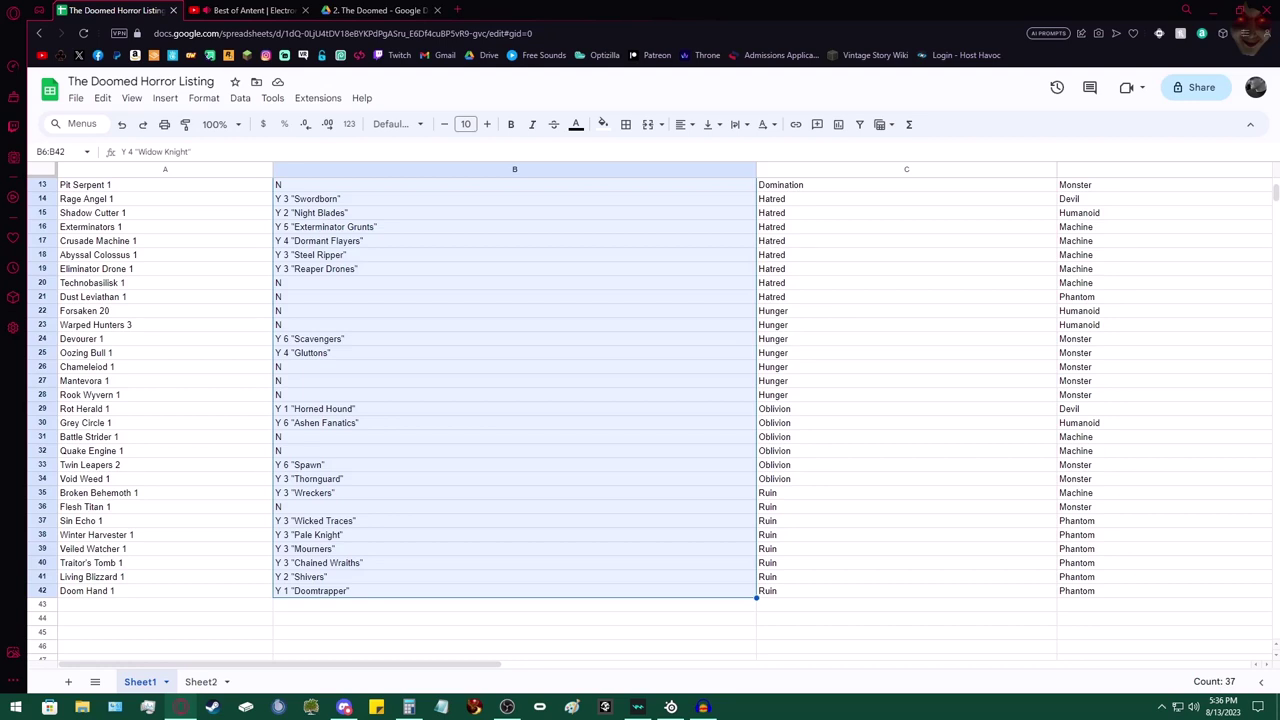
{"action": "scroll", "coordinate": [640, 400], "scroll_direction": "up", "scroll_amount": 3}
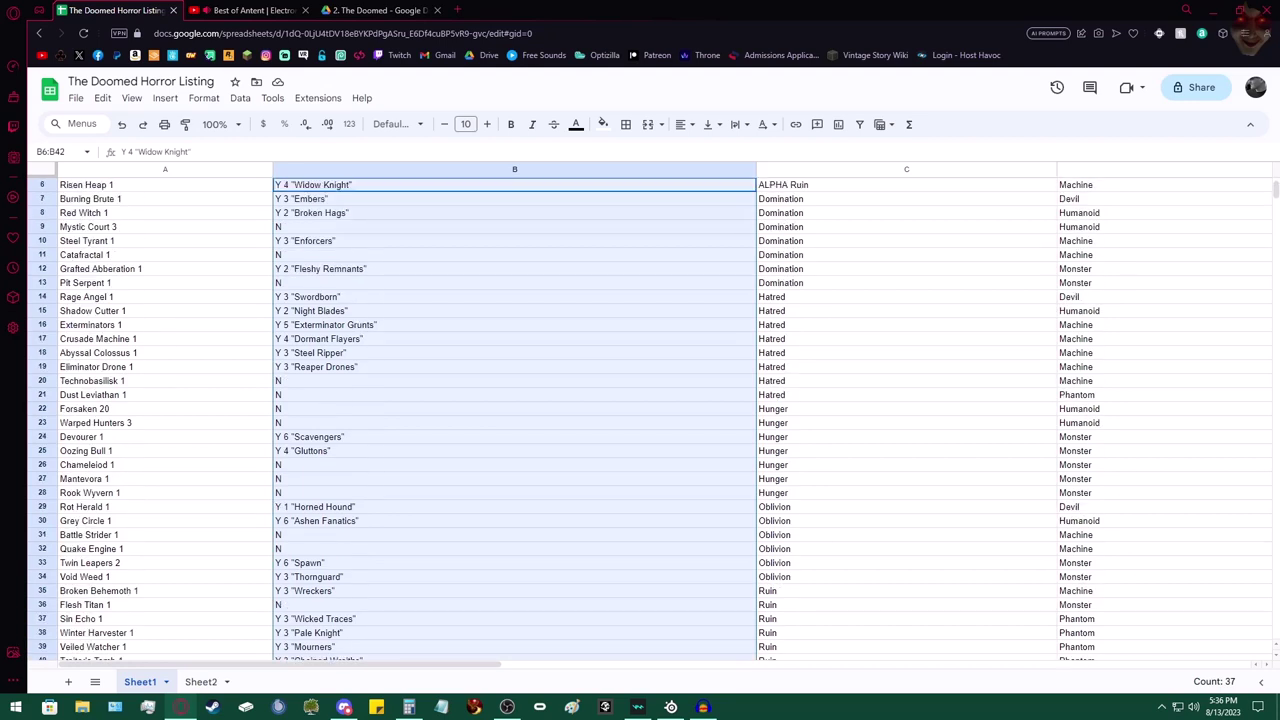
{"action": "scroll", "coordinate": [640, 400], "scroll_direction": "up", "scroll_amount": 2}
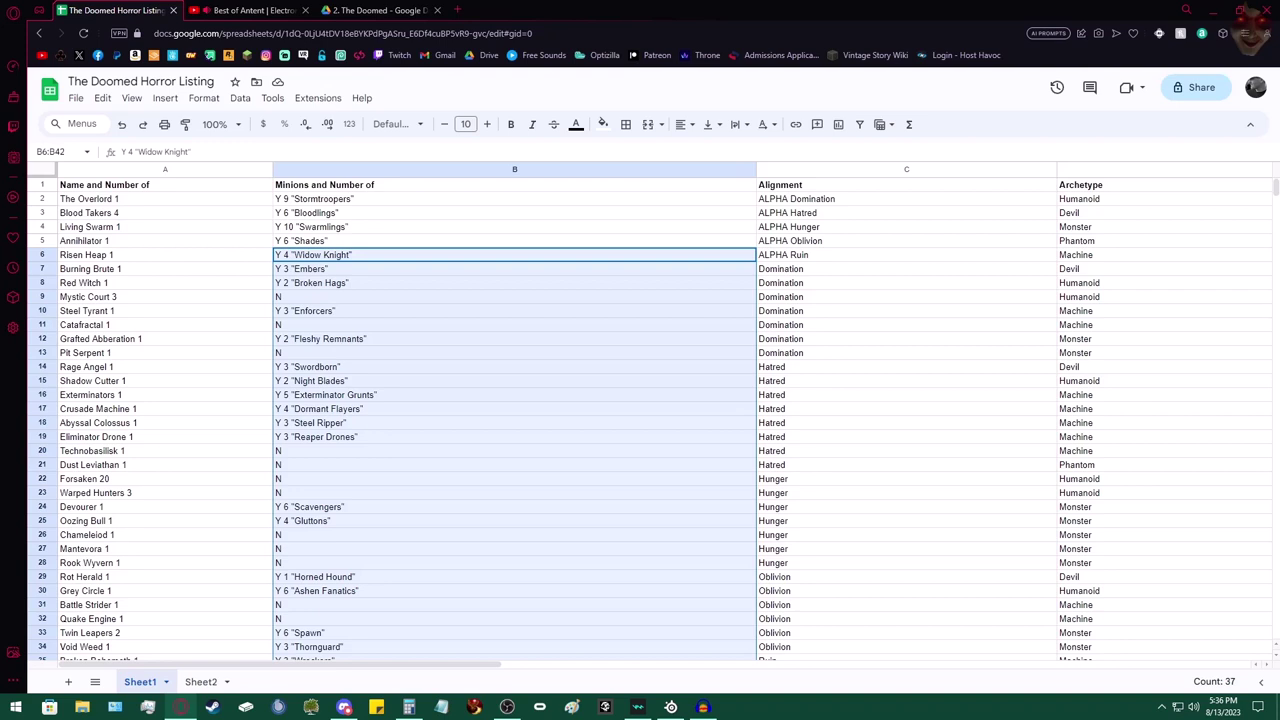
{"action": "scroll", "coordinate": [640, 400], "scroll_direction": "down", "scroll_amount": 5}
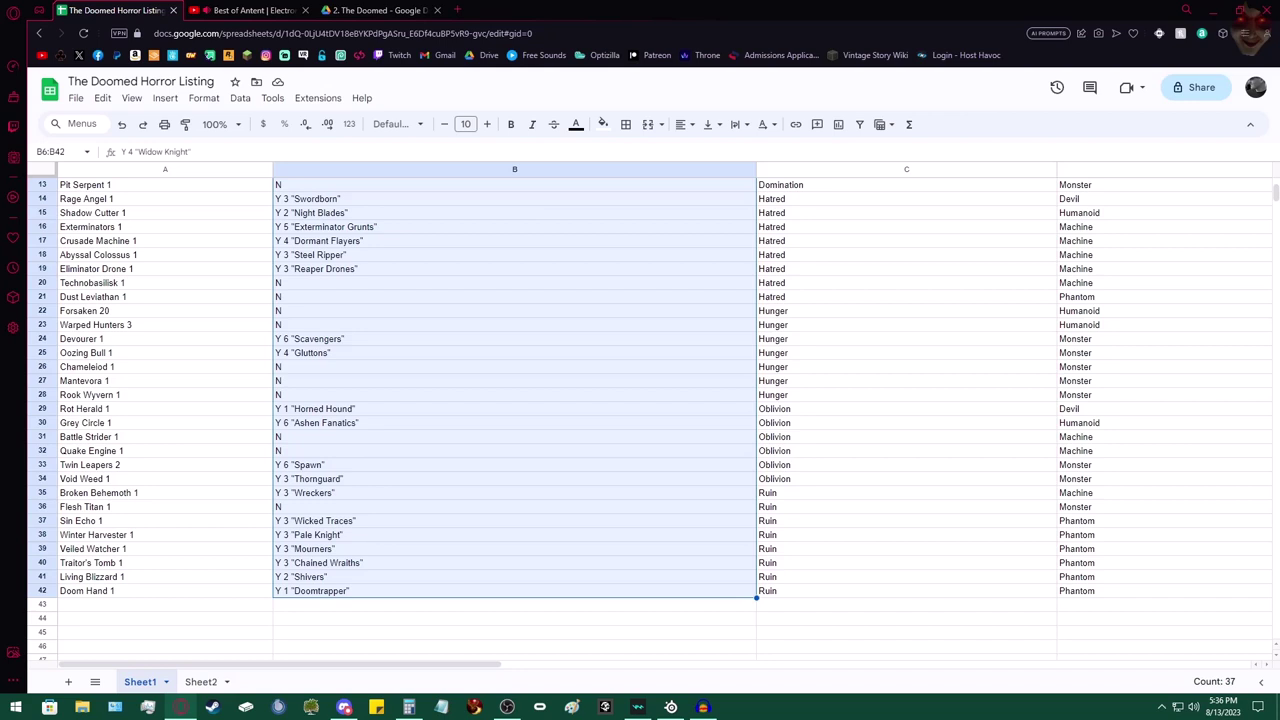
Step: Go through the Ruin horrors' minion entries one by one, from Doom Hand up to Broken Behemoth
{"action": "left_click", "coordinate": [514, 591]}
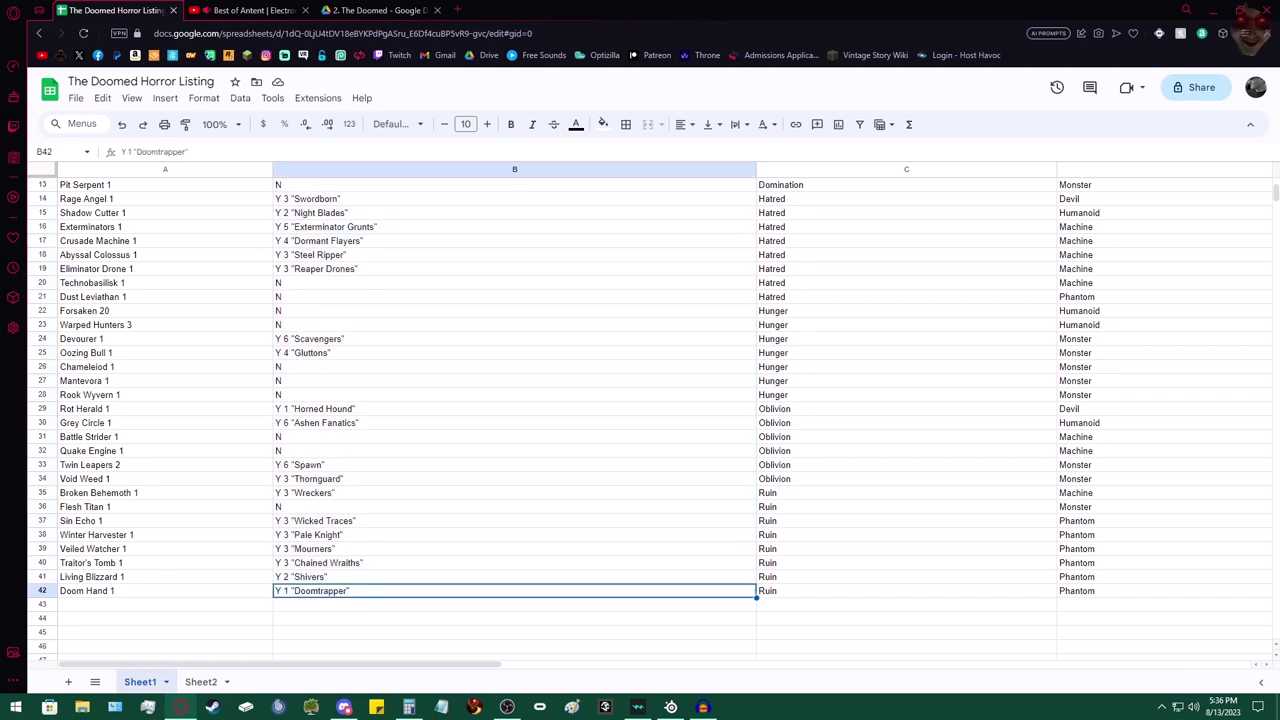
{"action": "key", "text": "Up"}
{"action": "key", "text": "Up"}
{"action": "key", "text": "Up"}
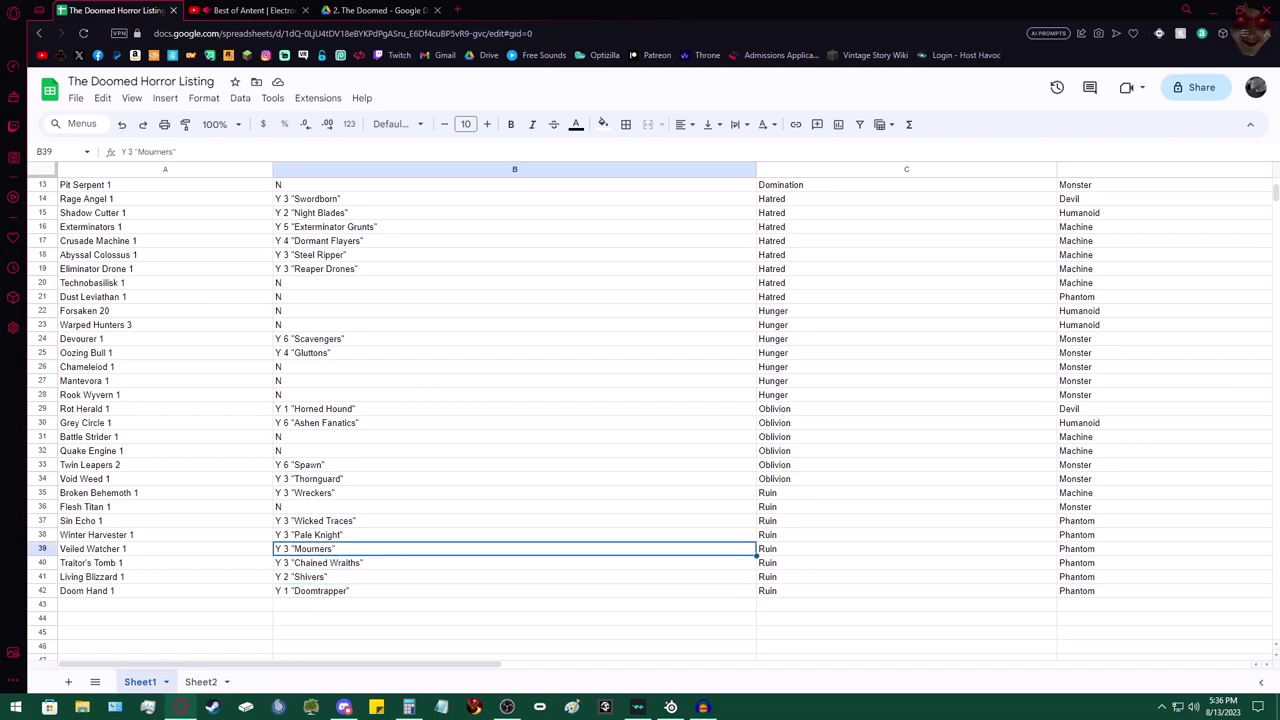
{"action": "key", "text": "Up"}
{"action": "key", "text": "Up"}
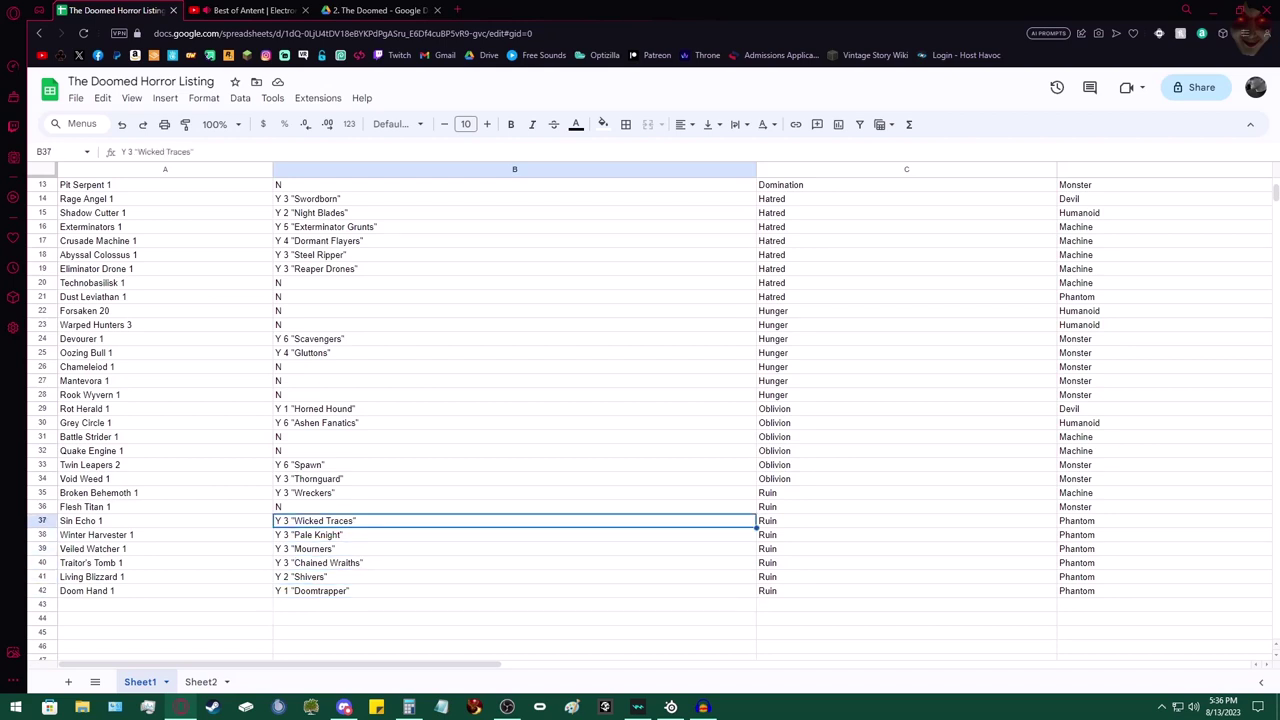
{"action": "key", "text": "Up"}
{"action": "key", "text": "Up"}
Step: Go through the Oblivion horrors' minion entries one by one, from Void Weed up to Rot Herald
{"action": "key", "text": "Up"}
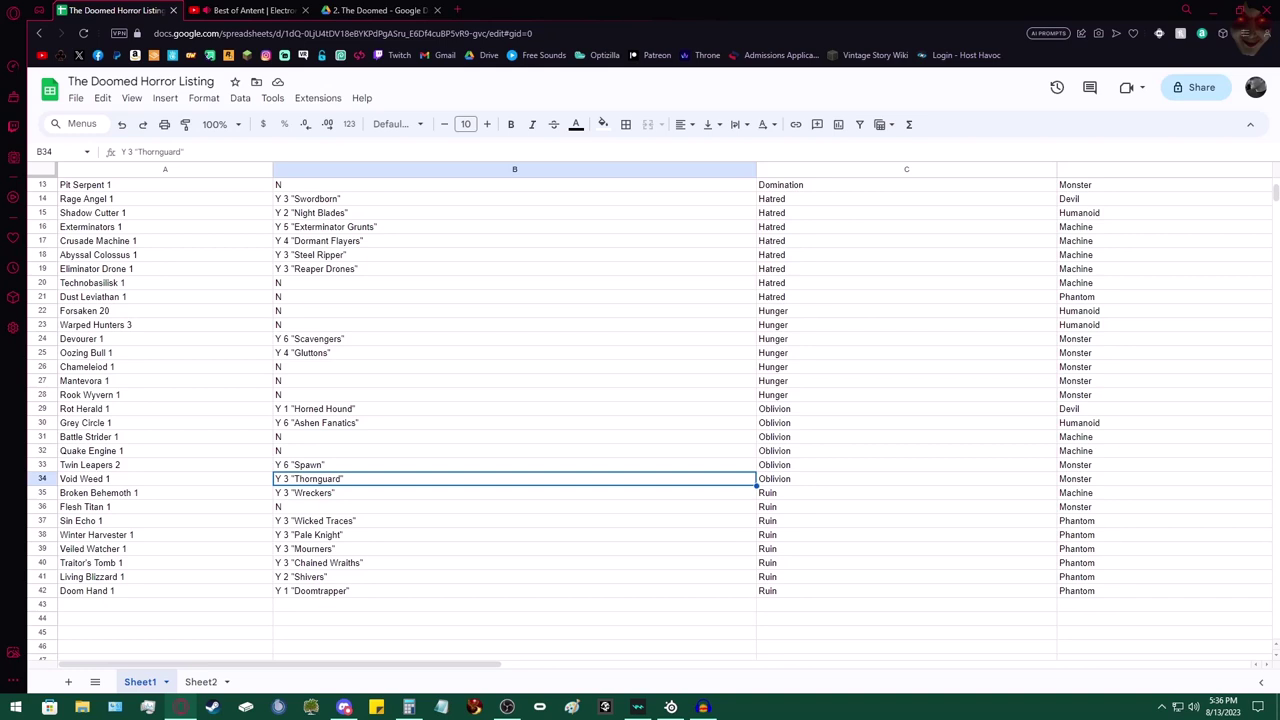
{"action": "key", "text": "Up"}
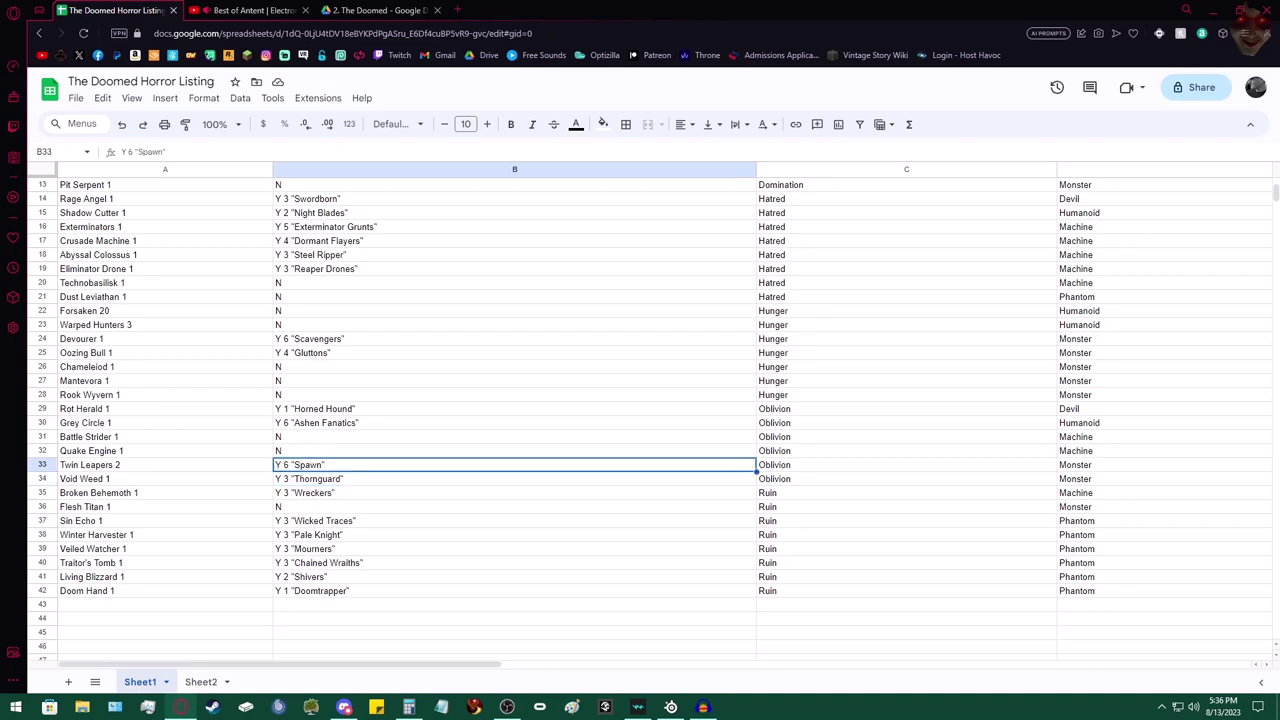
{"action": "key", "text": "Up"}
{"action": "key", "text": "Up"}
{"action": "key", "text": "Up"}
{"action": "key", "text": "Up"}
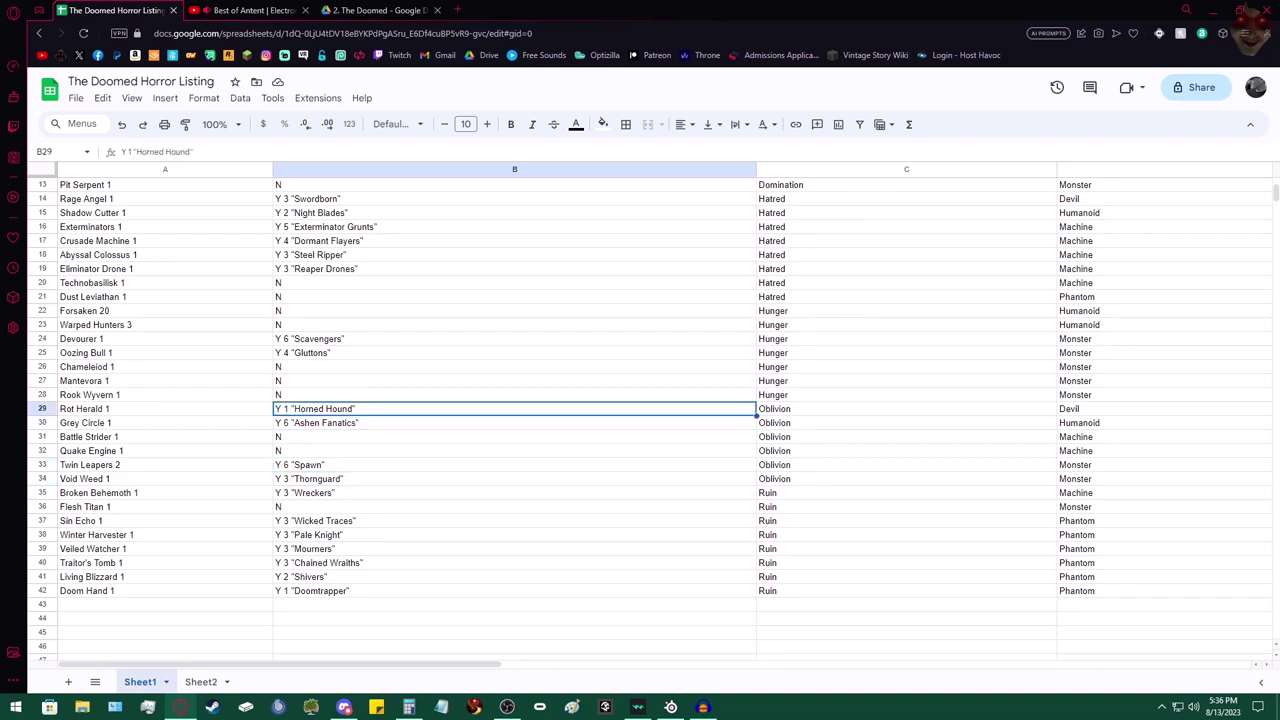
Step: Go through the Hunger horrors' minion entries from Rook Wyvern up to Devourer
{"action": "key", "text": "Up"}
{"action": "key", "text": "Up"}
{"action": "key", "text": "Up"}
{"action": "key", "text": "Up"}
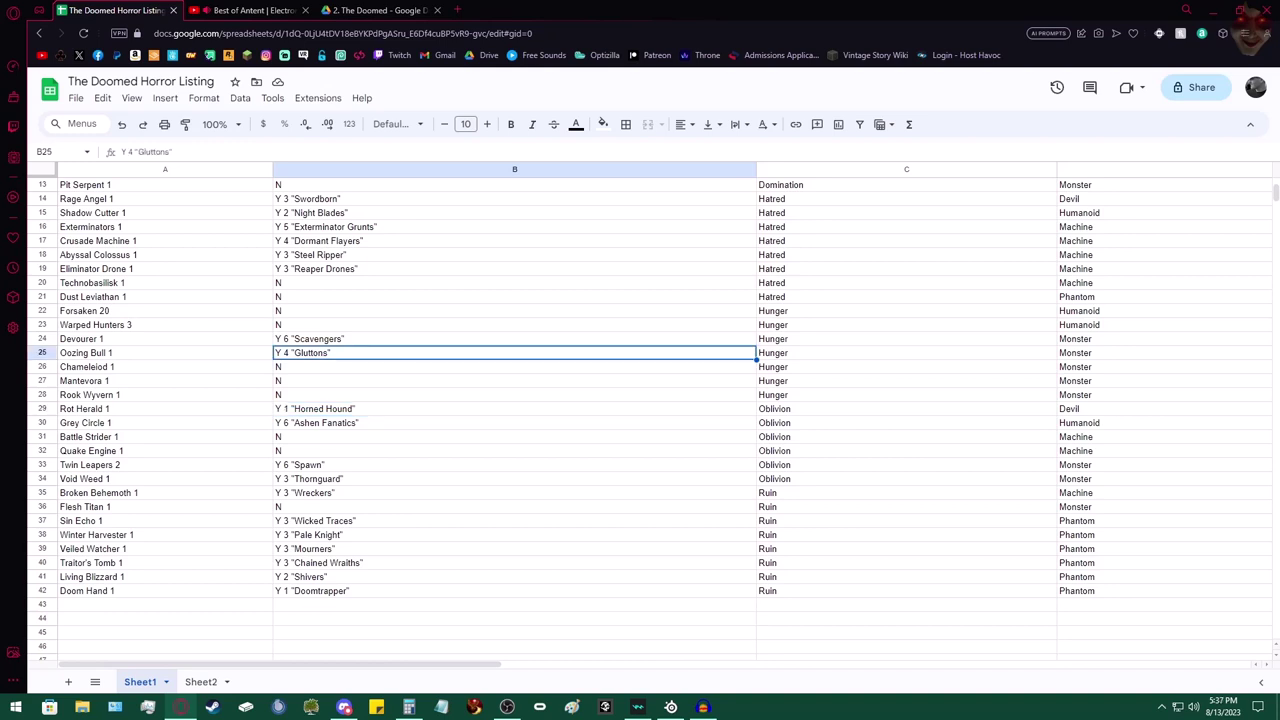
{"action": "key", "text": "Up"}
Step: Go through the Hatred horrors' minion entries from Eliminator Drone up to Rage Angel
{"action": "scroll", "coordinate": [560, 400], "scroll_direction": "up", "scroll_amount": 3}
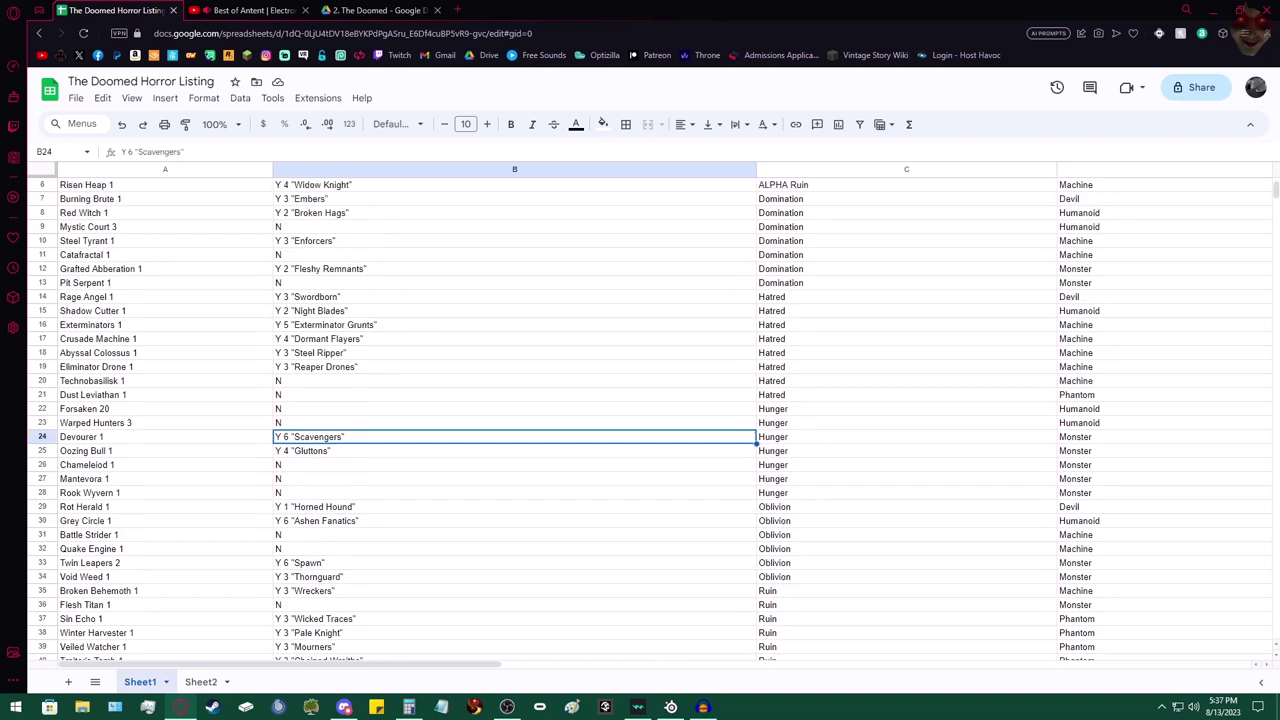
{"action": "left_click", "coordinate": [340, 367]}
{"action": "key", "text": "Up"}
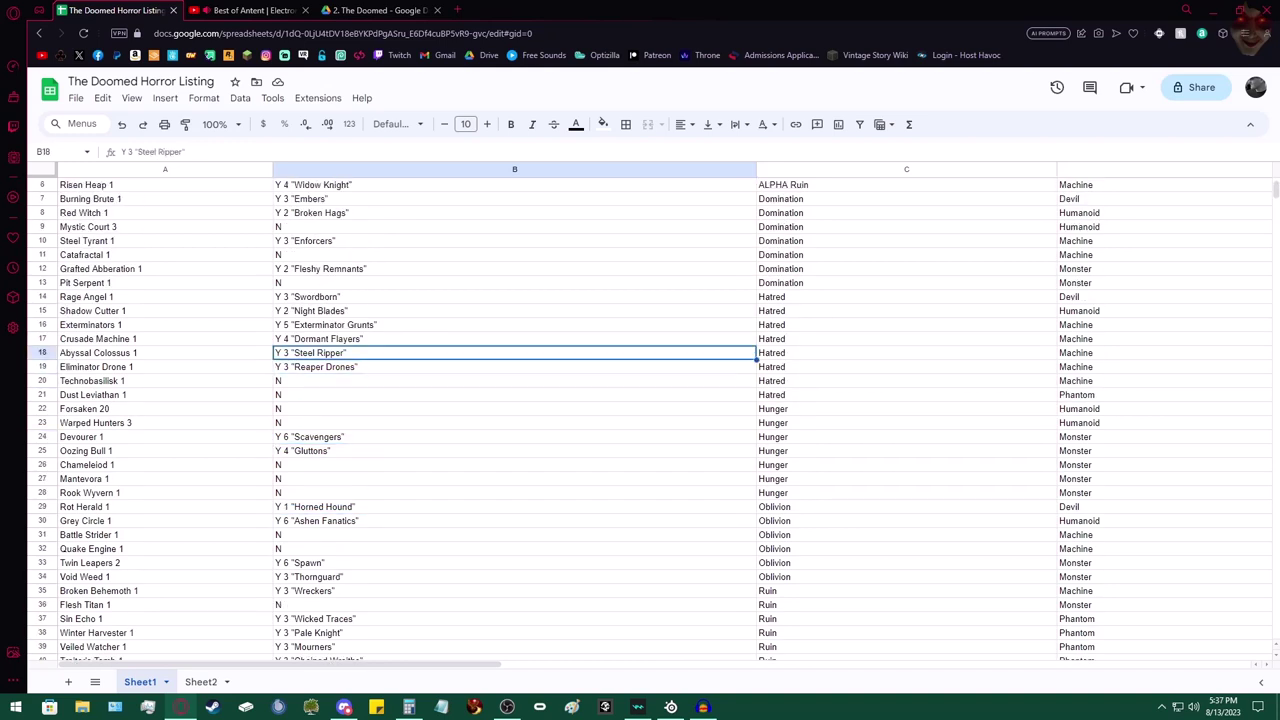
{"action": "key", "text": "Up"}
{"action": "key", "text": "Up"}
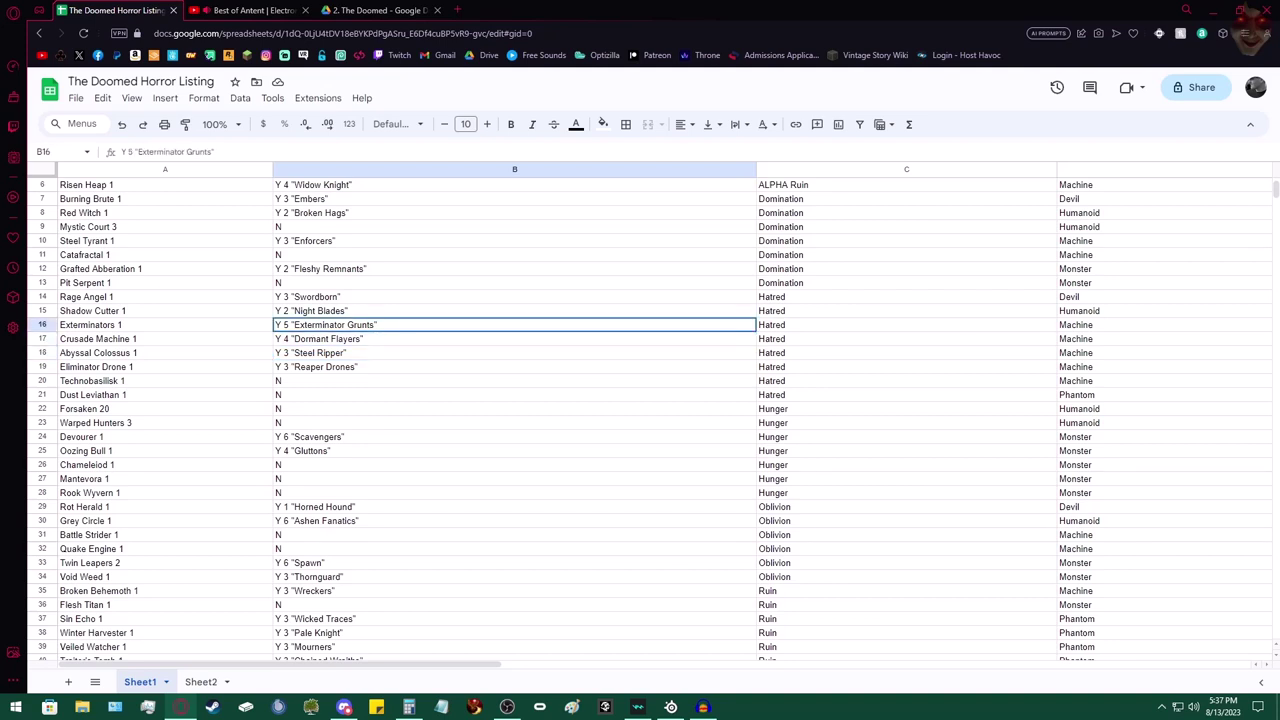
{"action": "key", "text": "Up"}
{"action": "key", "text": "Up"}
Step: Go through the Domination horrors' minion entries from Pit Serpent up to Burning Brute
{"action": "scroll", "coordinate": [640, 400], "scroll_direction": "up", "scroll_amount": 2}
{"action": "key", "text": "Up"}
{"action": "key", "text": "Up"}
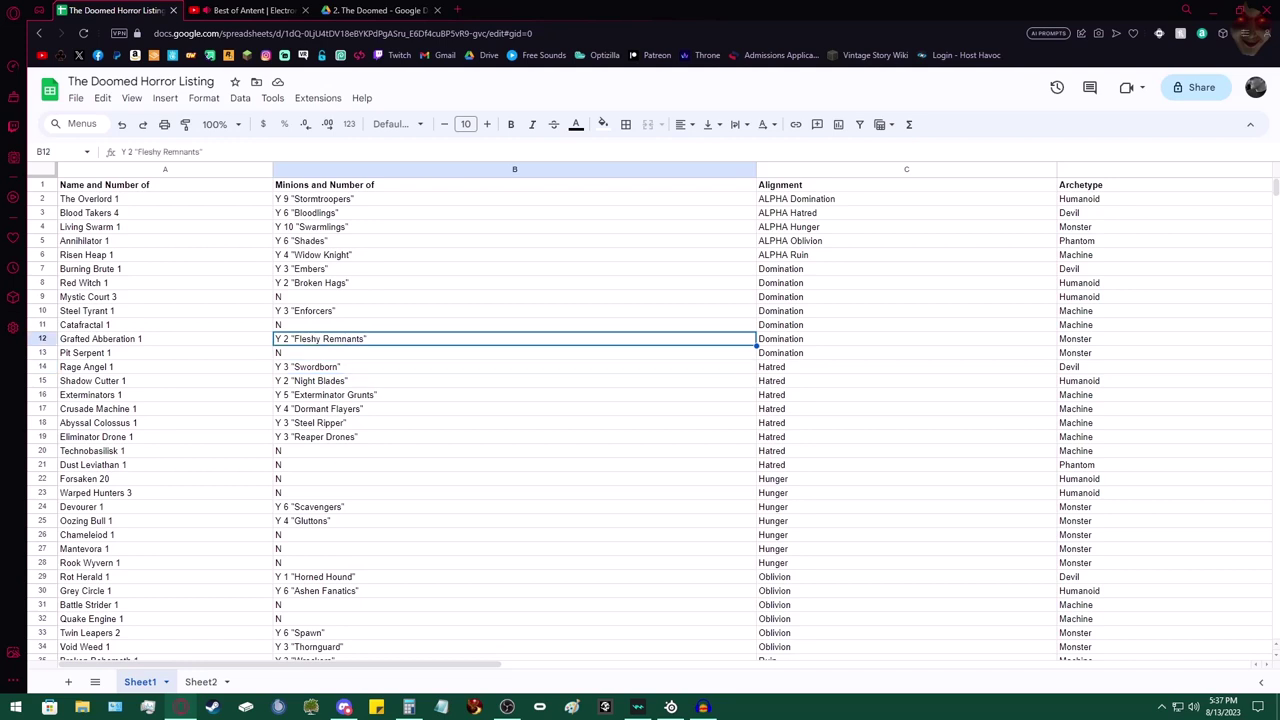
{"action": "key", "text": "Up"}
{"action": "key", "text": "Up"}
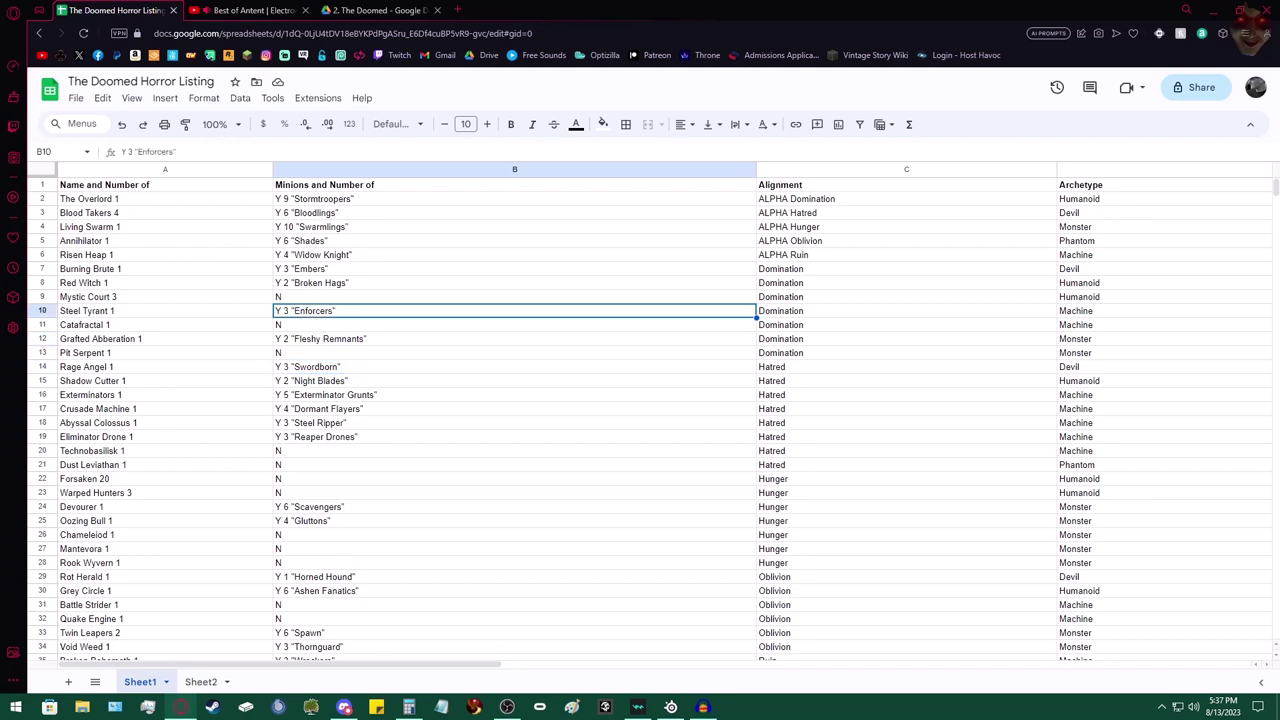
{"action": "key", "text": "Up"}
{"action": "key", "text": "Up"}
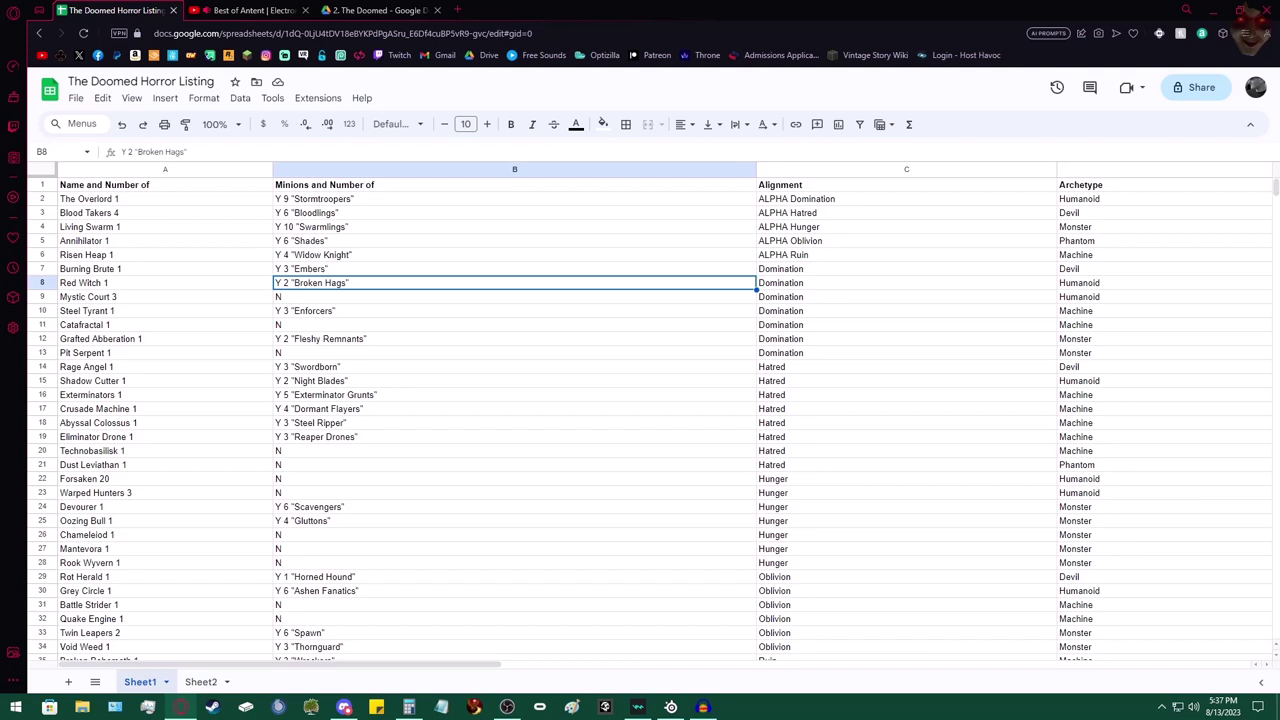
{"action": "key", "text": "Up"}
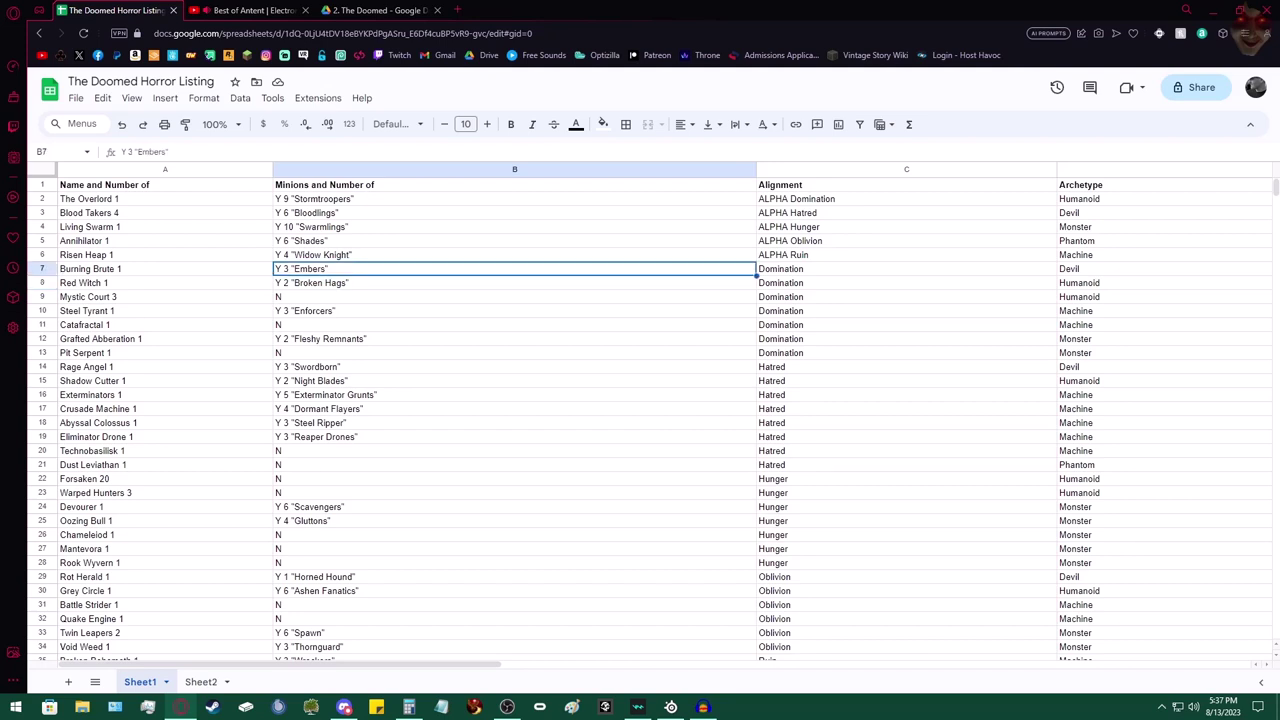
Step: Check the alpha minion entries of Risen Heap and Annihilator, ending on Risen Heap's entry
{"action": "key", "text": "Up"}
{"action": "key", "text": "Up"}
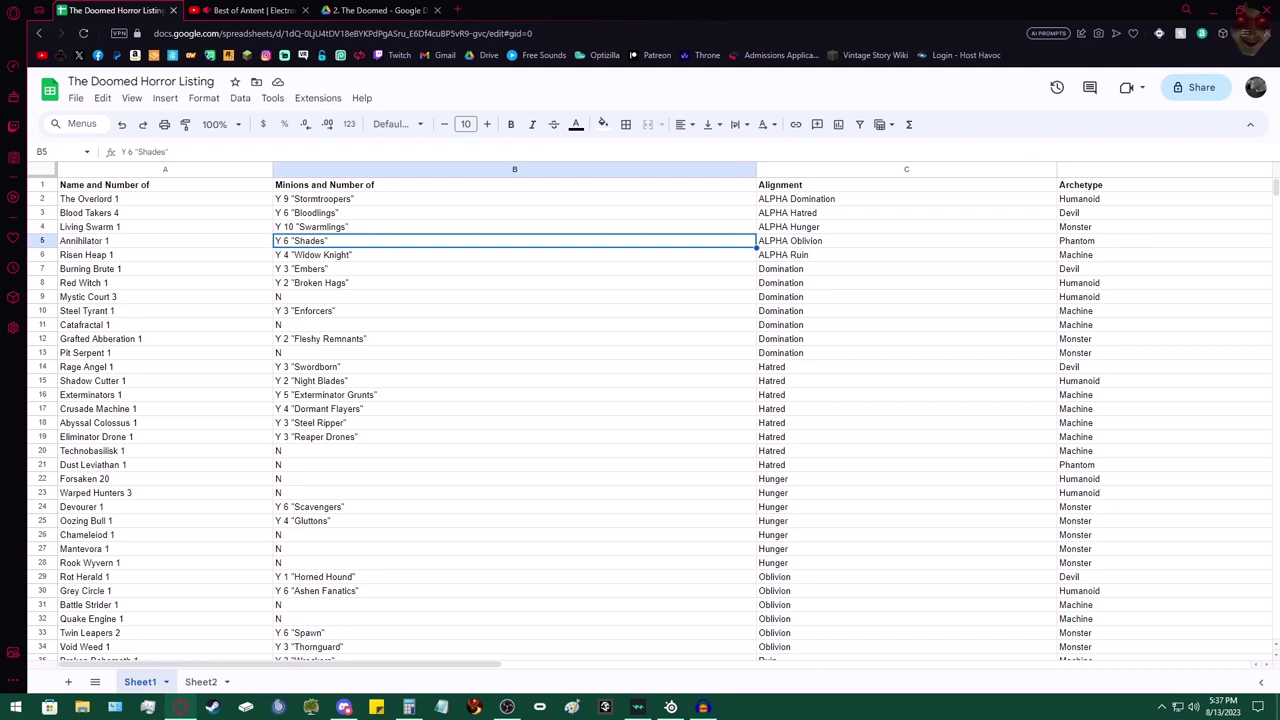
{"action": "key", "text": "Down"}
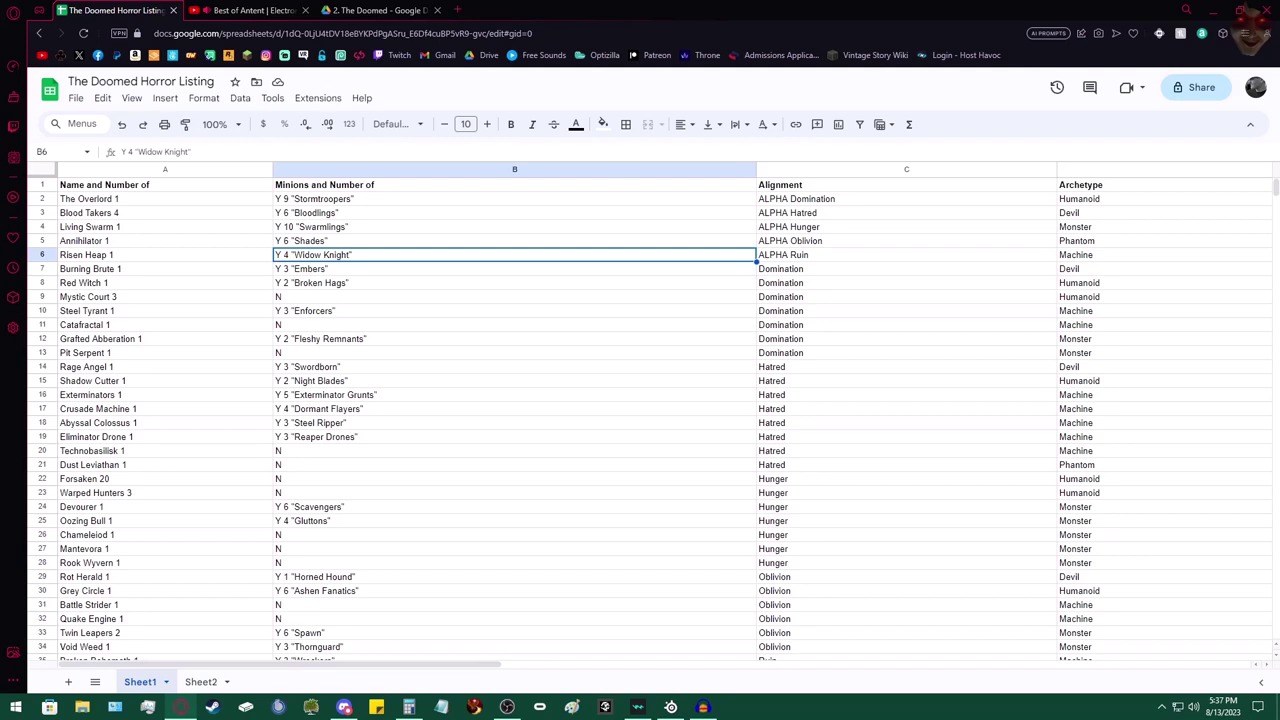
Step: Switch to Calculator and add 75 to the running model total
{"action": "key", "text": "Down"}
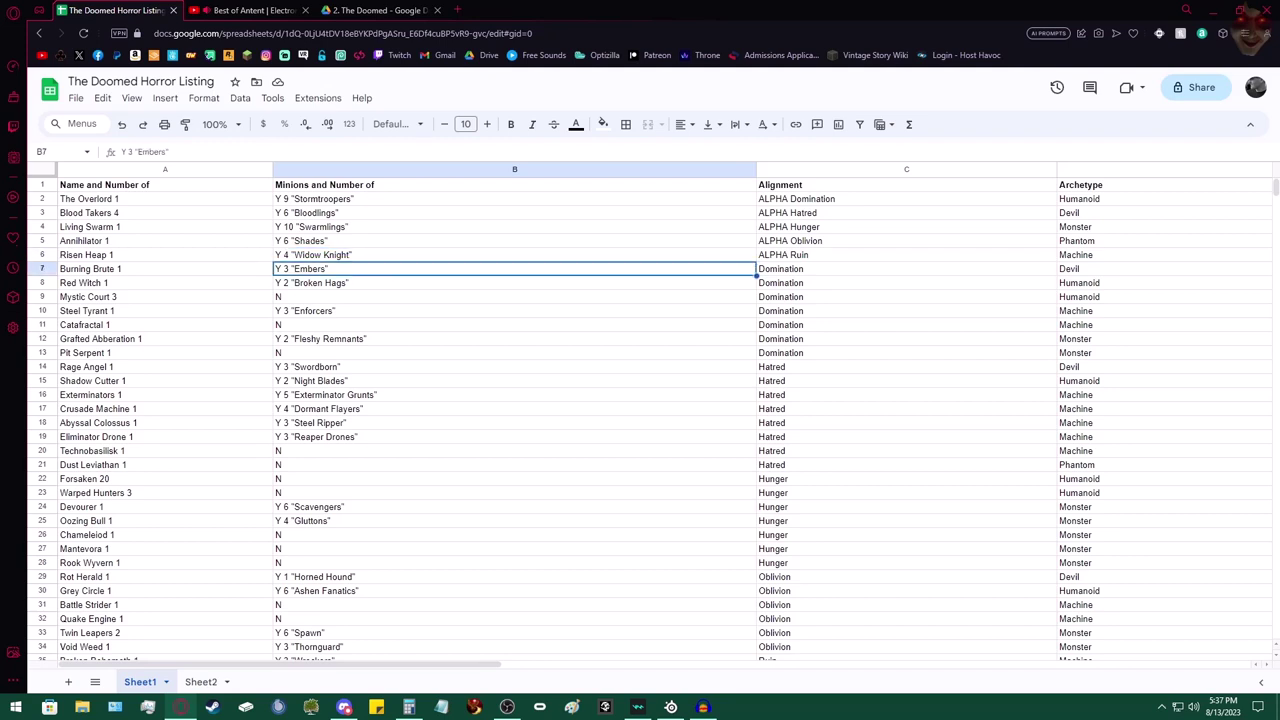
{"action": "left_click", "coordinate": [409, 707]}
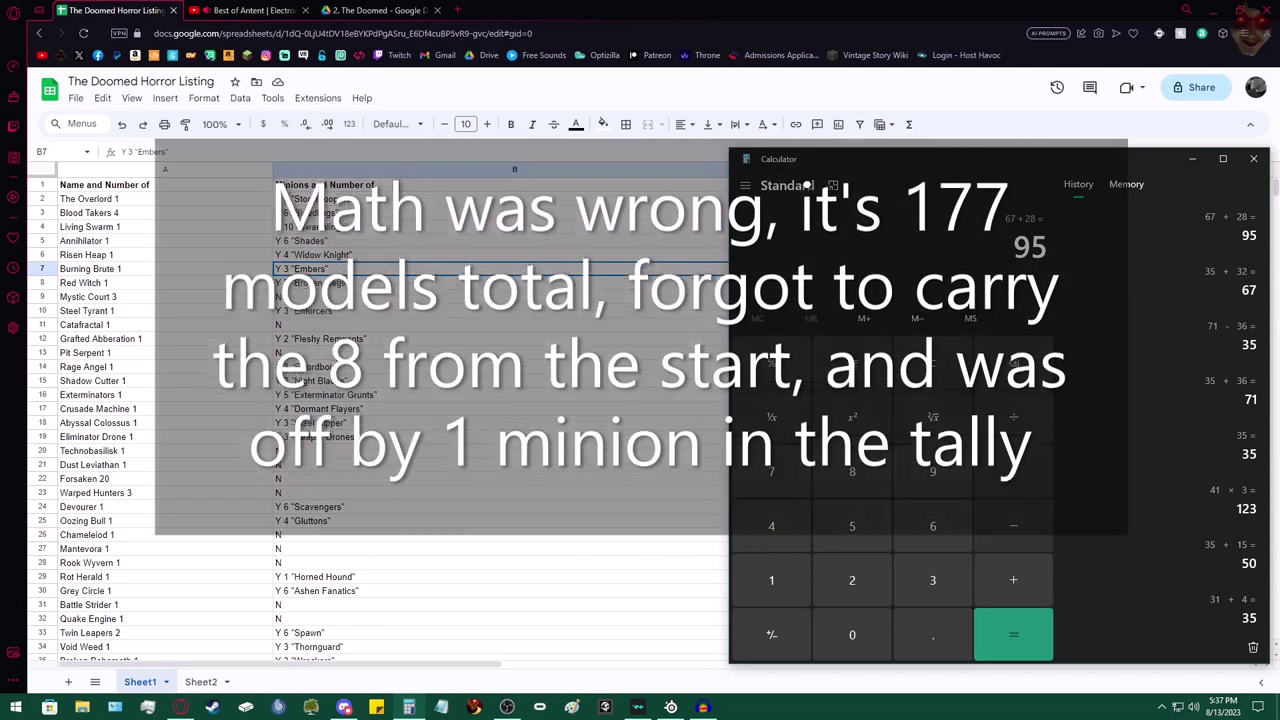
{"action": "left_click", "coordinate": [1013, 580]}
{"action": "left_click", "coordinate": [772, 472]}
{"action": "left_click", "coordinate": [852, 526]}
{"action": "key", "text": "Return"}
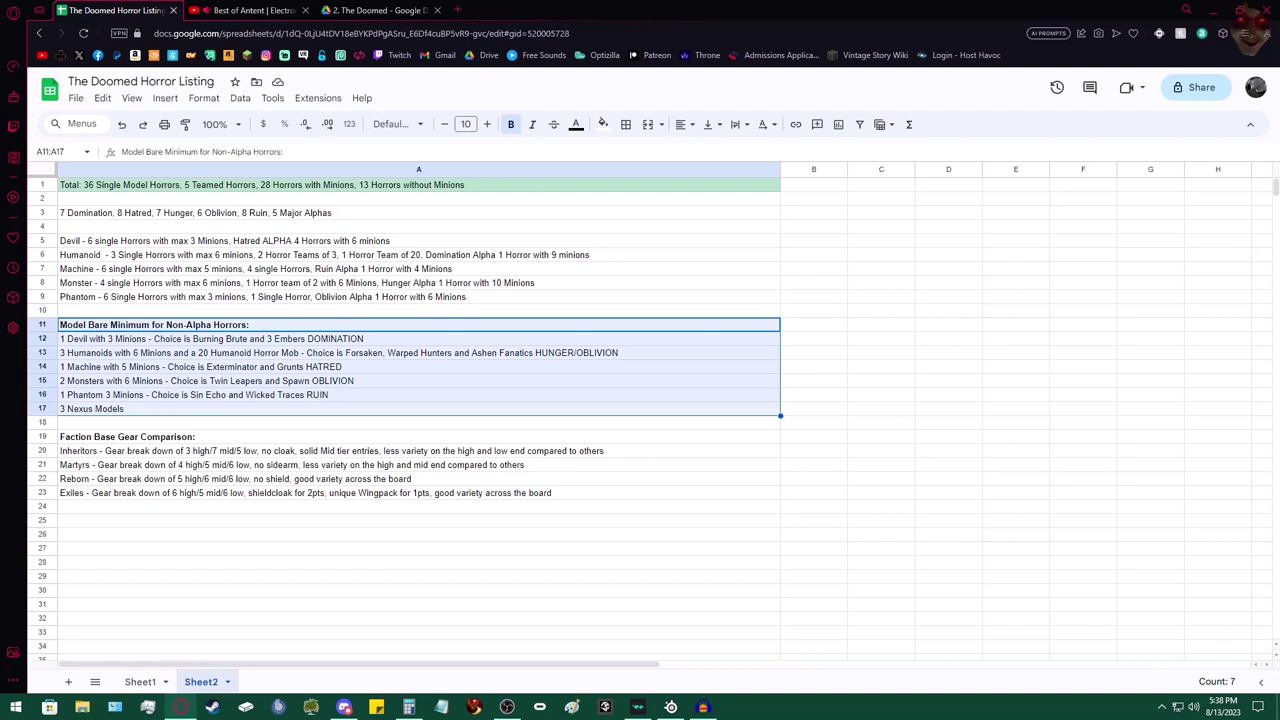
Step: Insert two blank rows below the "3 Nexus Models" line in the horror summary on Sheet2
{"action": "left_click", "coordinate": [419, 422]}
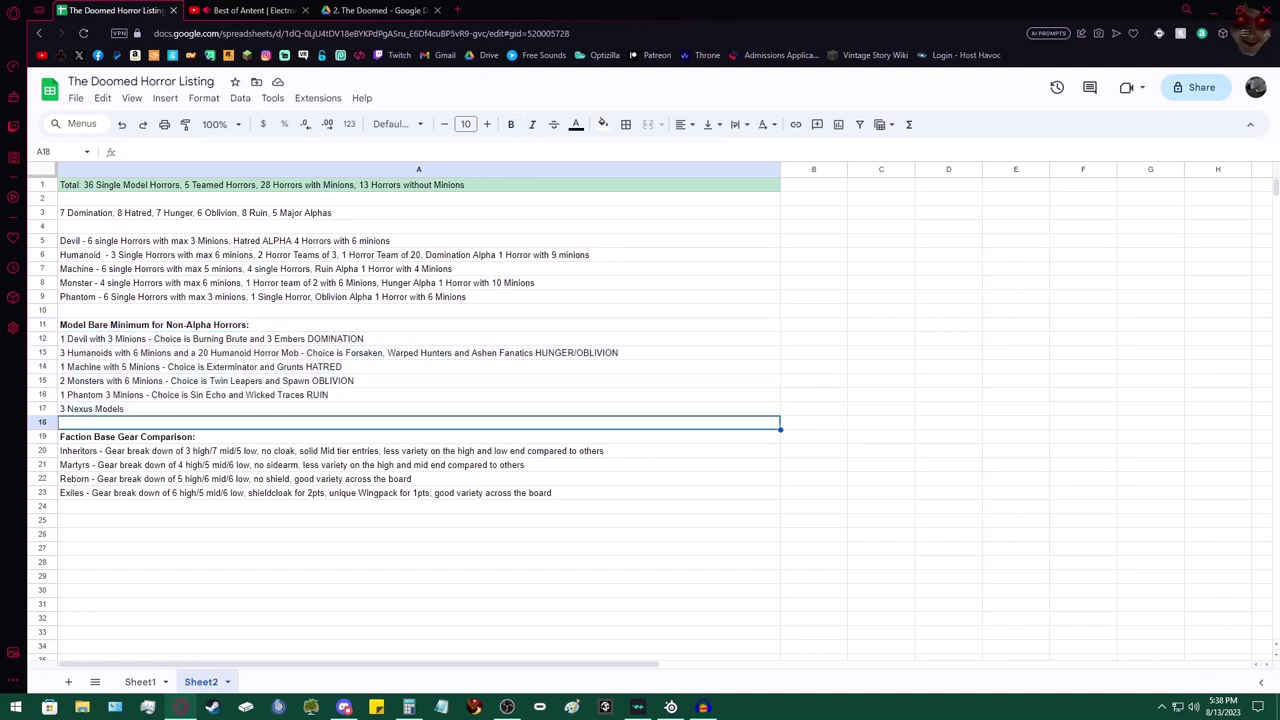
{"action": "right_click", "coordinate": [178, 420]}
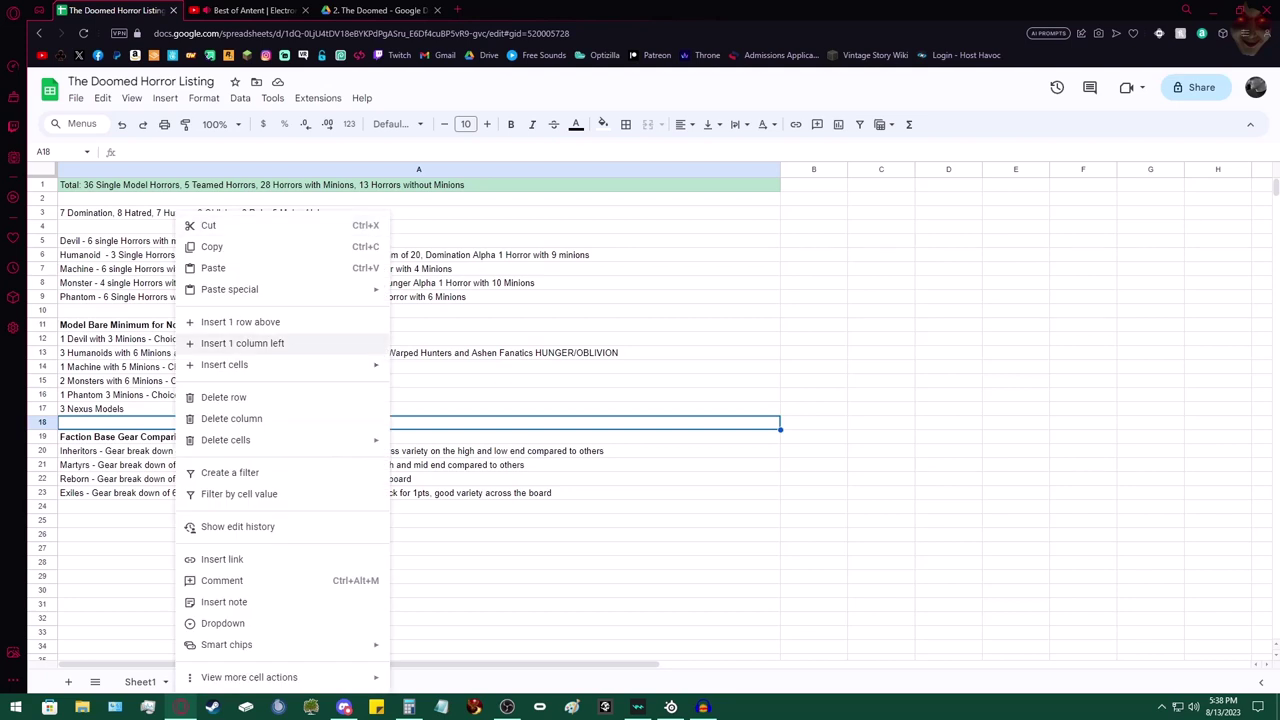
{"action": "left_click", "coordinate": [240, 322]}
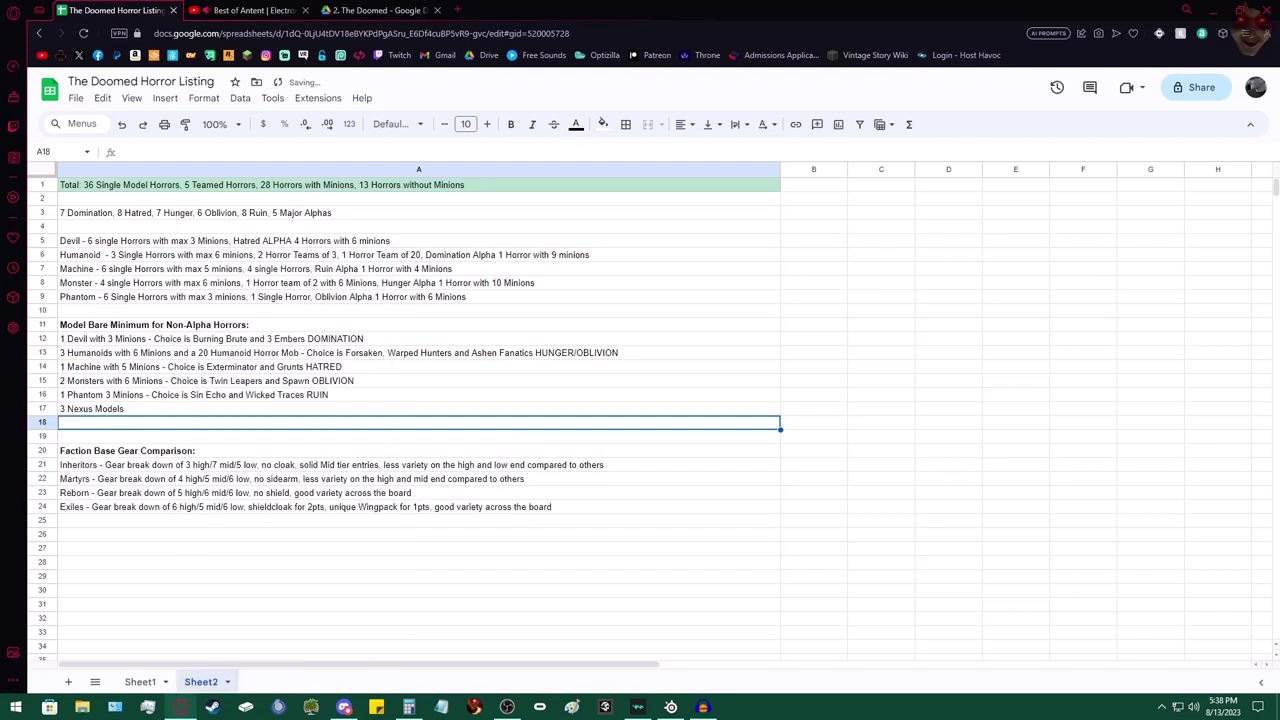
{"action": "right_click", "coordinate": [178, 422]}
{"action": "left_click", "coordinate": [240, 322]}
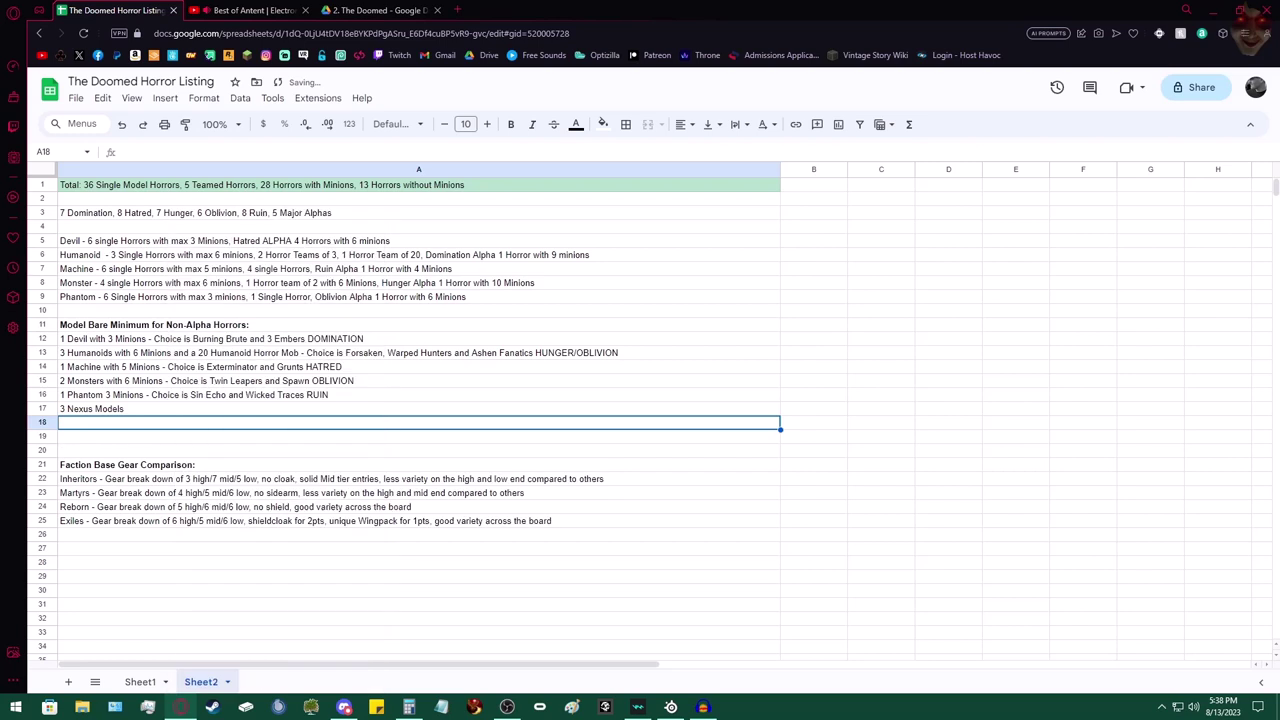
Step: Enter the heading "Model Bare Minimum for ALPHA Horrors:" in cell A19
{"action": "left_click", "coordinate": [178, 436]}
{"action": "type", "text": "Model Bare"}
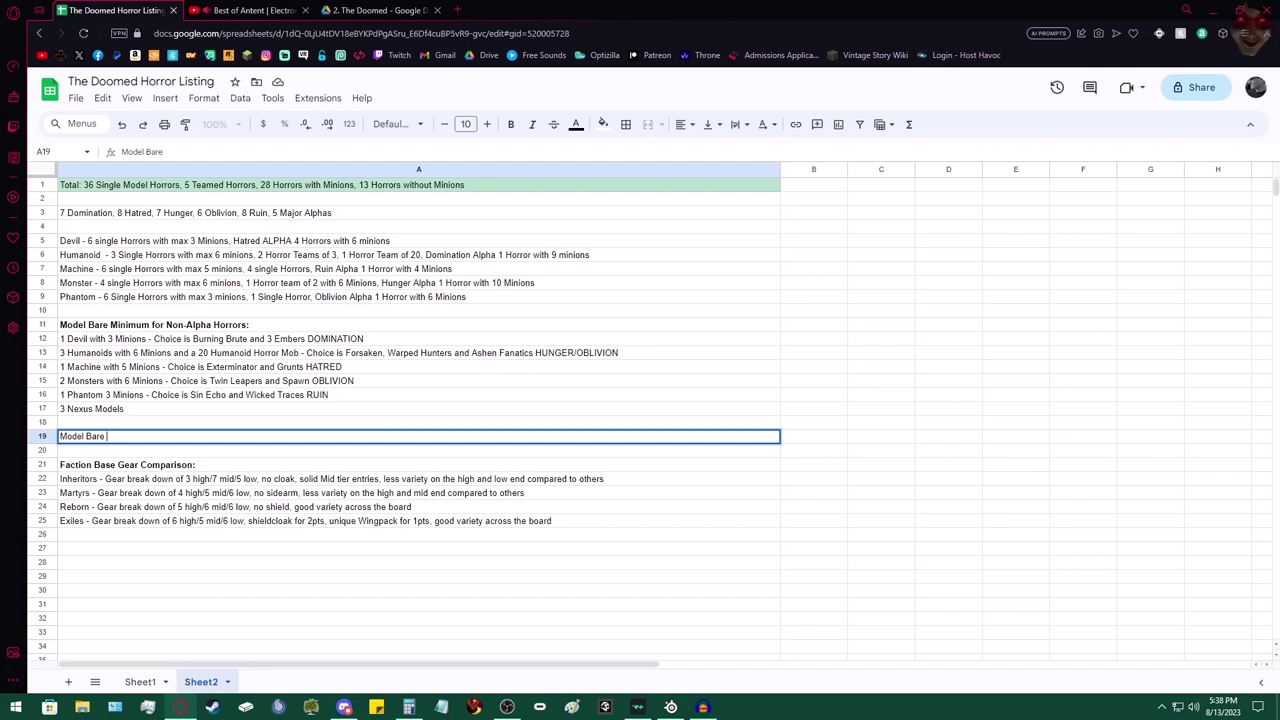
{"action": "type", "text": " Minimum for ALPHA H"}
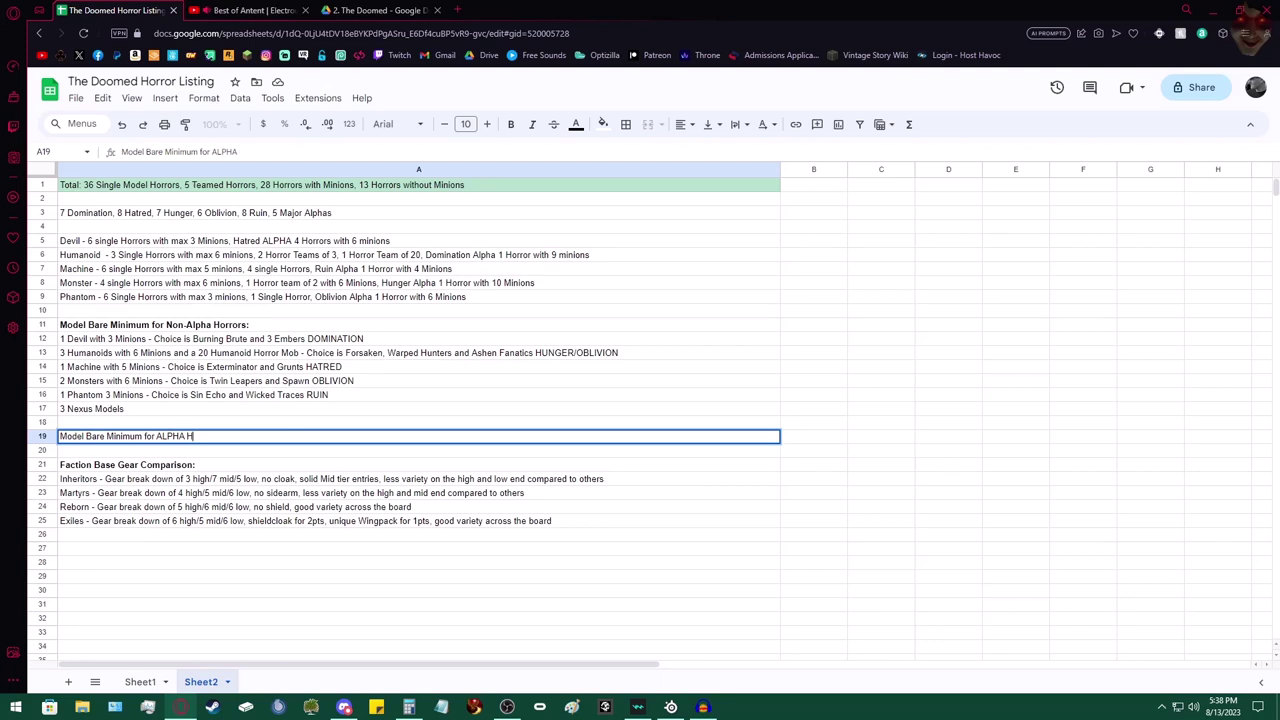
{"action": "type", "text": "orrors:"}
Step: Make the whole ALPHA Horrors heading in A19 bold
{"action": "key", "text": "ctrl+shift+Left"}
{"action": "key", "text": "ctrl+shift+Left"}
{"action": "key", "text": "ctrl+shift+Left"}
{"action": "key", "text": "ctrl+shift+Left"}
{"action": "key", "text": "ctrl+shift+Left"}
{"action": "key", "text": "ctrl+shift+Left"}
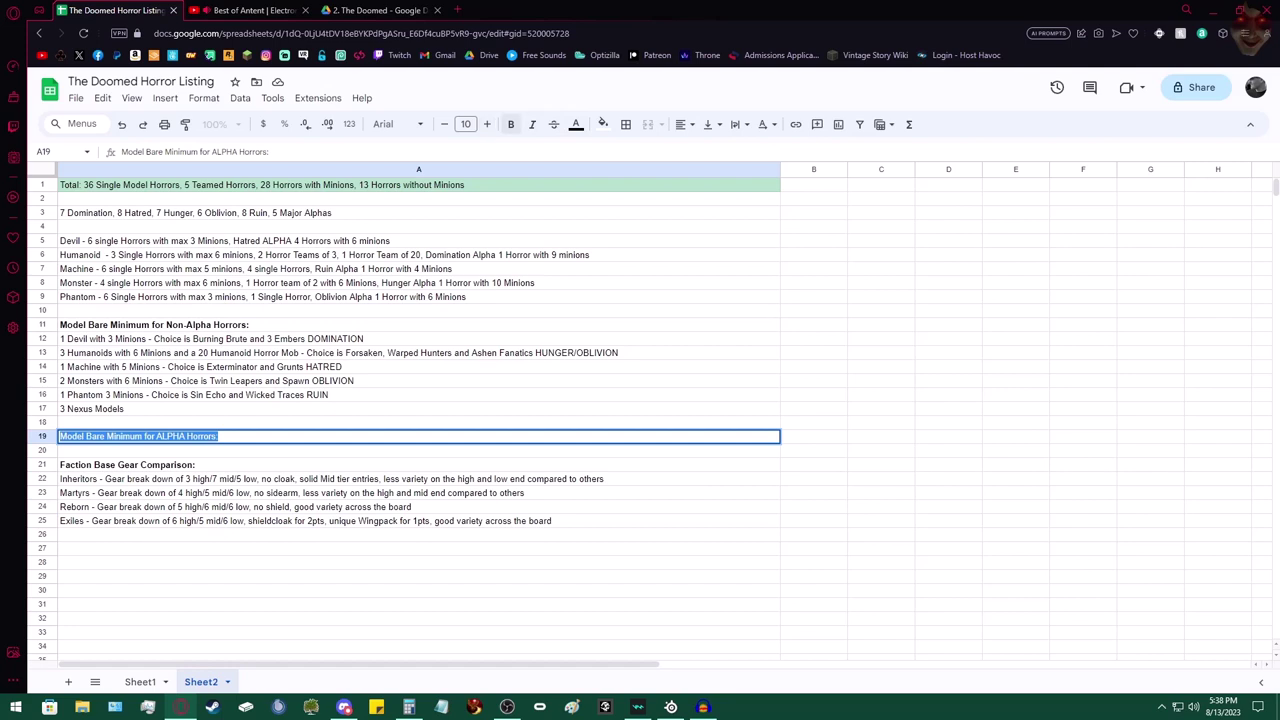
{"action": "left_click", "coordinate": [510, 124]}
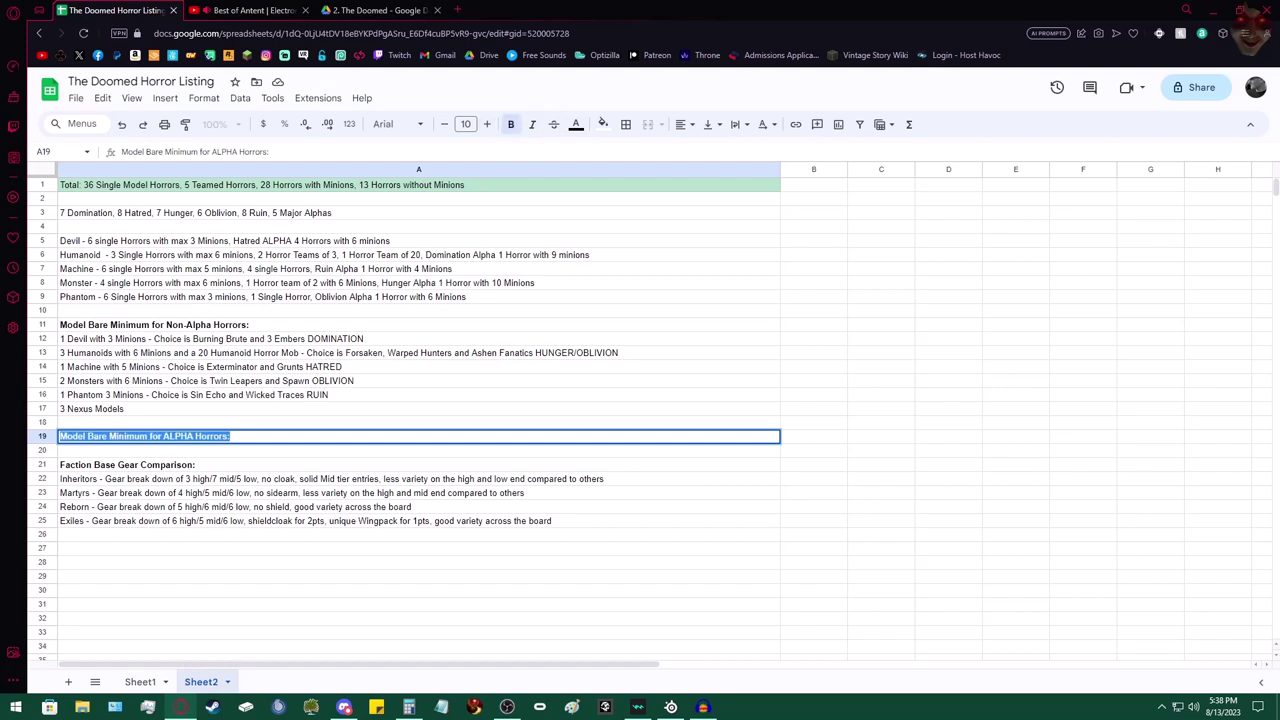
{"action": "key", "text": "Return"}
Step: Insert a row beneath the ALPHA heading and enter "4 Horrors and 9 Minions" in A20
{"action": "right_click", "coordinate": [240, 450]}
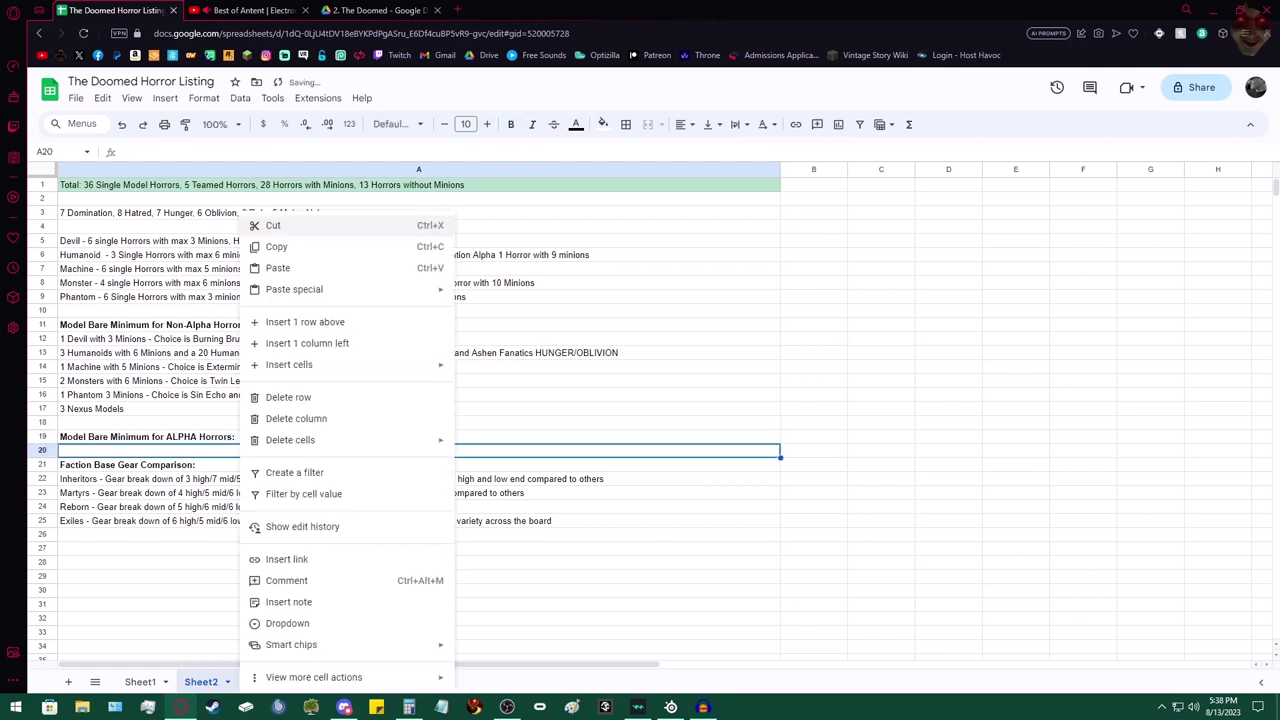
{"action": "left_click", "coordinate": [305, 322]}
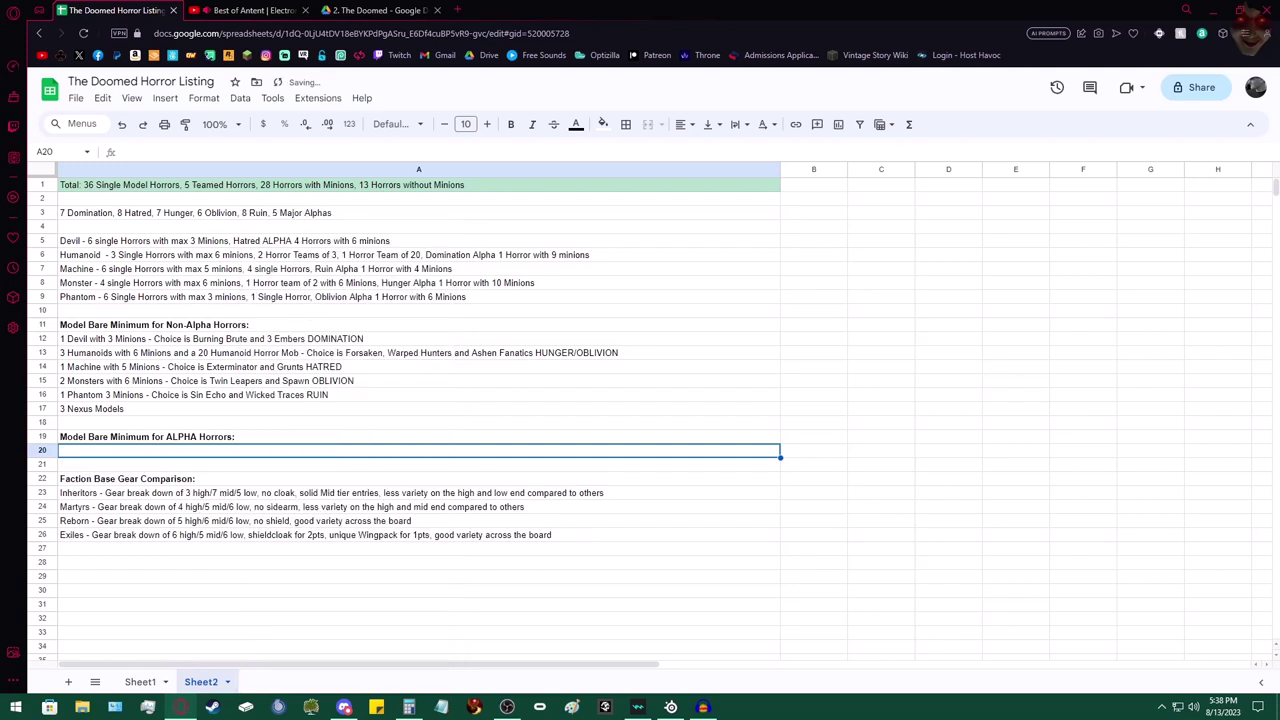
{"action": "type", "text": "4"}
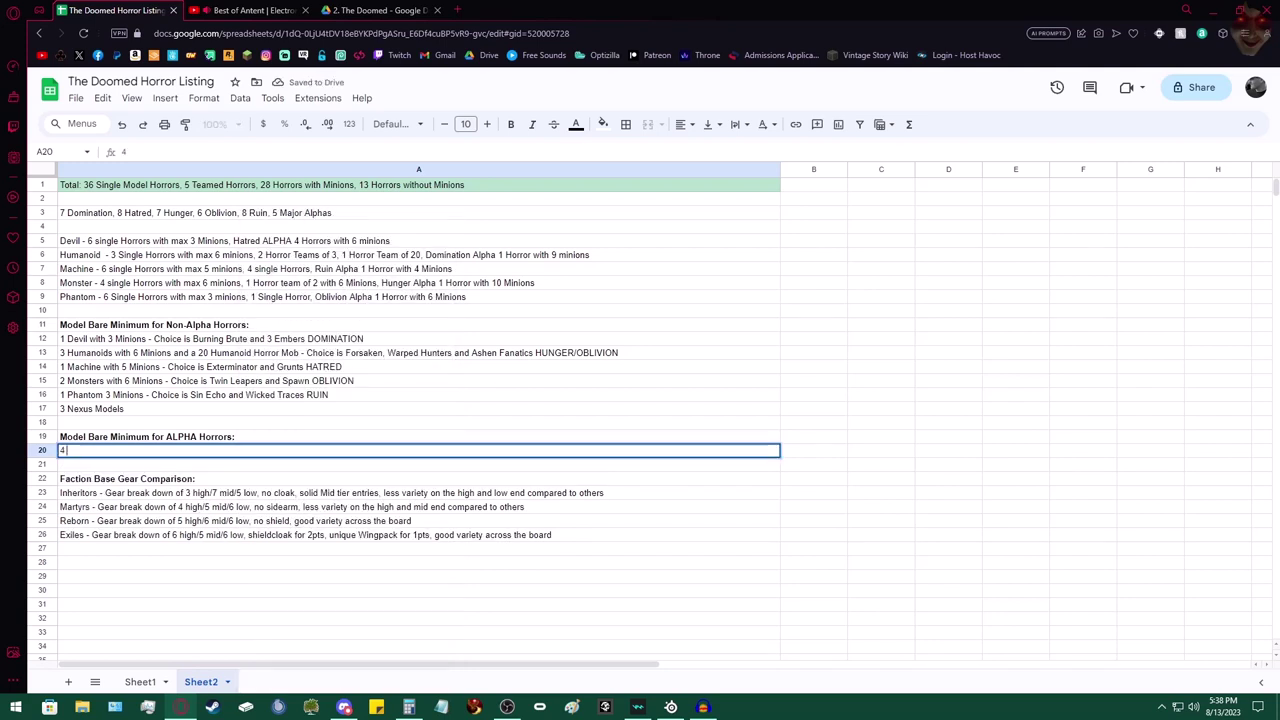
{"action": "type", "text": " Horrors a"}
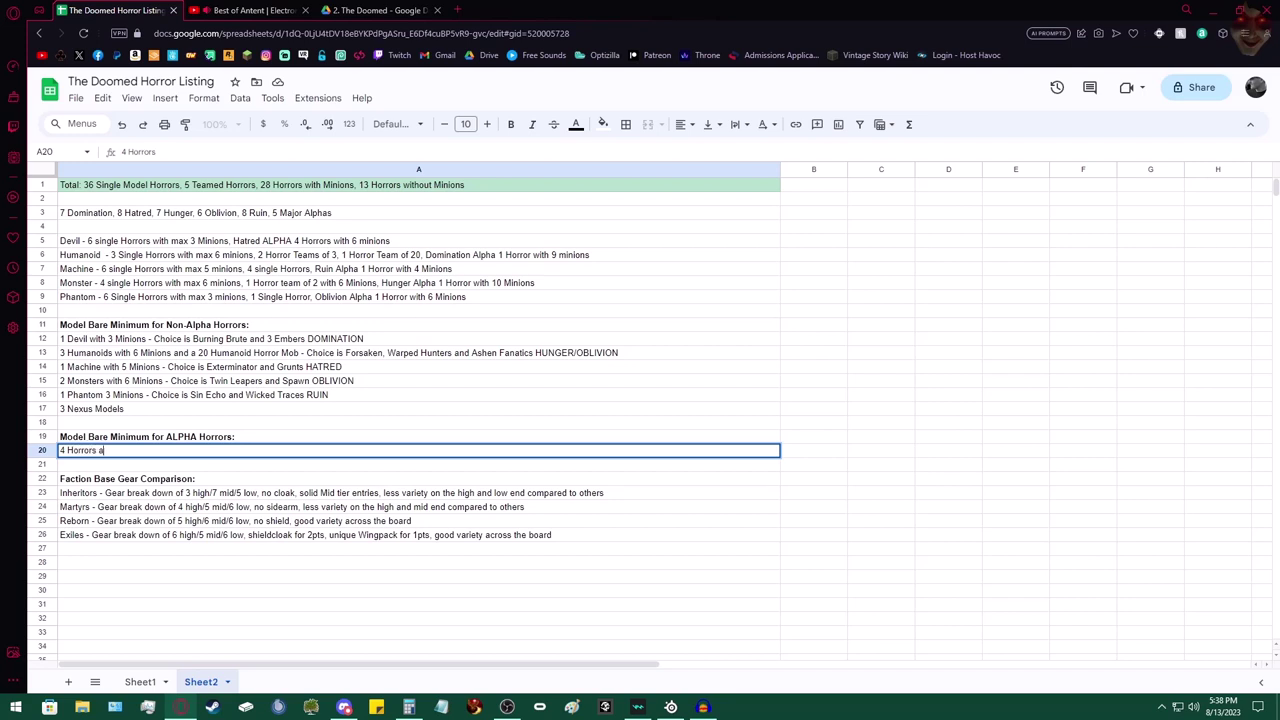
{"action": "type", "text": "nd 9 Minions"}
Step: Check the alpha minion counts on Sheet1 and correct the A20 entry on Sheet2 to 10 Minions
{"action": "left_click", "coordinate": [140, 681]}
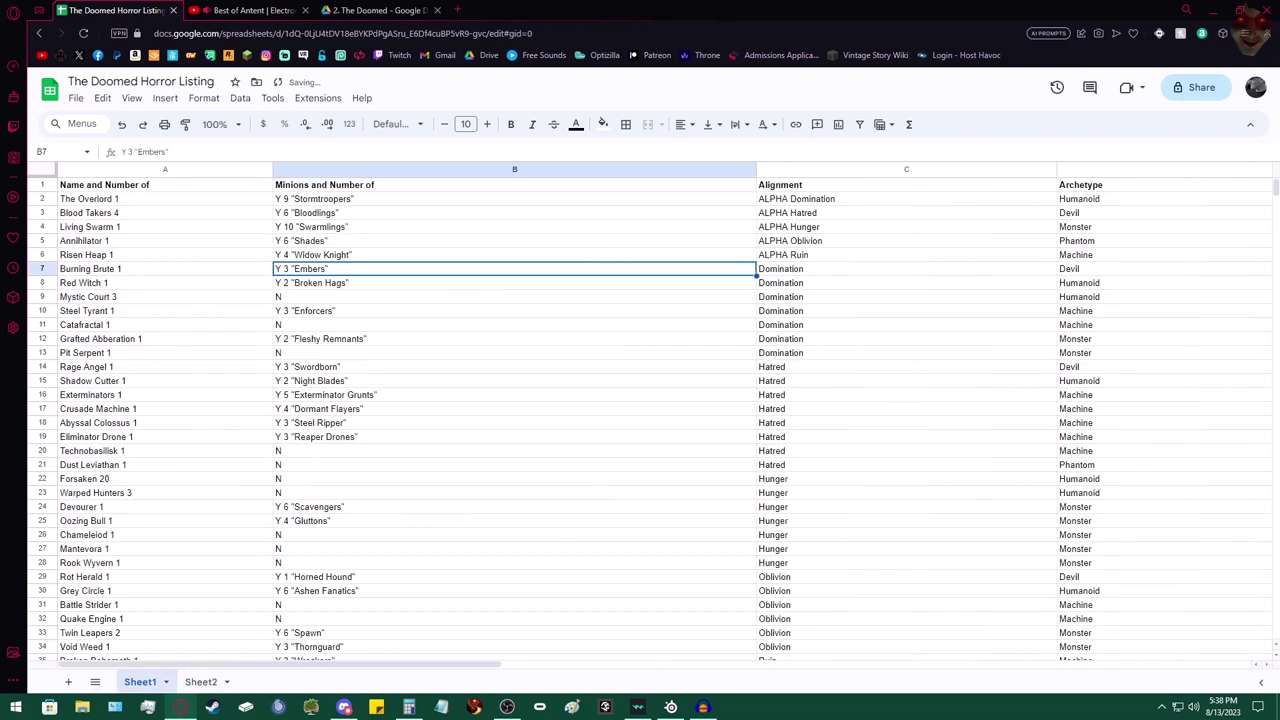
{"action": "left_click", "coordinate": [200, 681]}
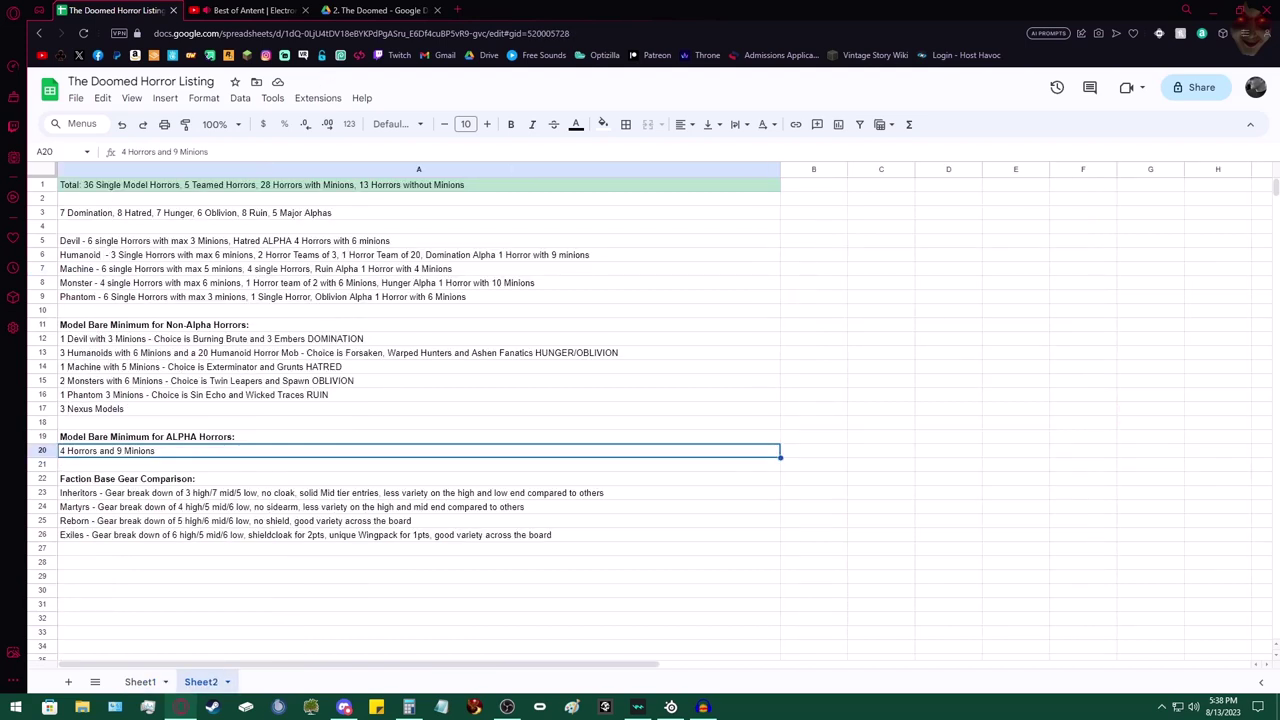
{"action": "double_click", "coordinate": [120, 451]}
{"action": "left_click", "coordinate": [120, 451]}
{"action": "key", "text": "BackSpace"}
{"action": "type", "text": "10"}
{"action": "key", "text": "Return"}
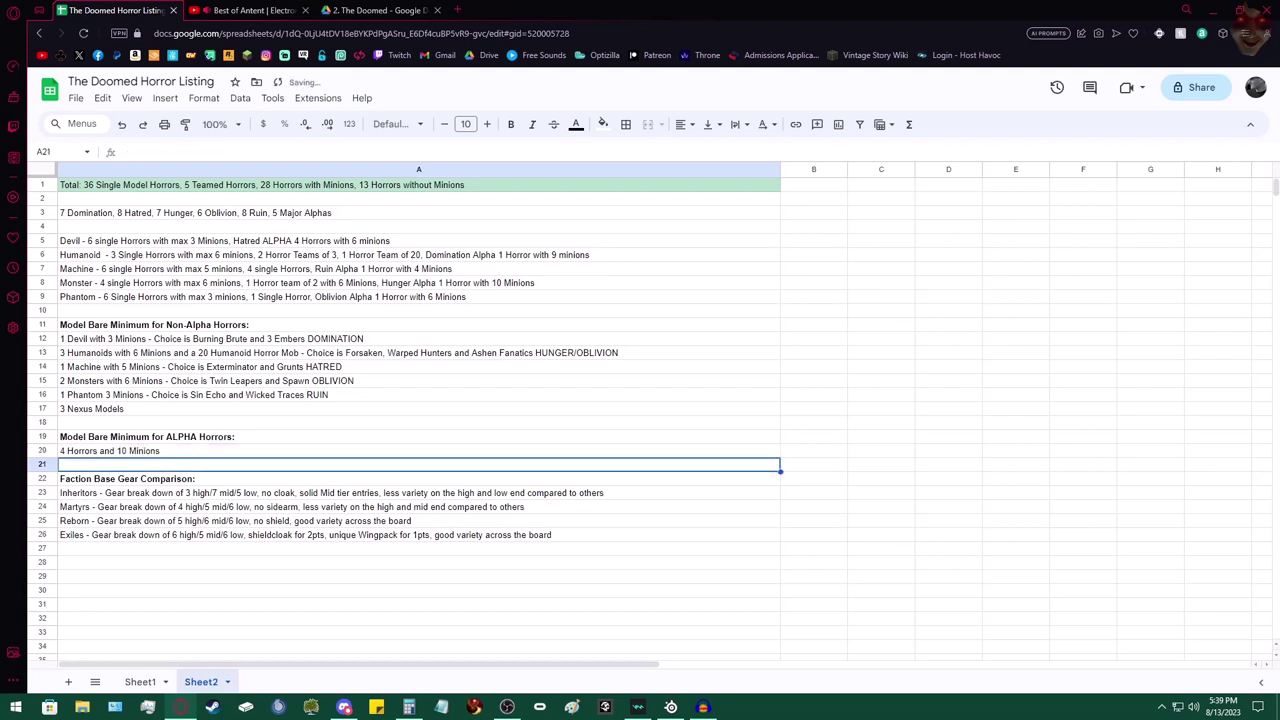
Step: Append ", choose a uniform look" to the alpha model minimum in A20
{"action": "left_click", "coordinate": [120, 451]}
{"action": "triple_click", "coordinate": [120, 451]}
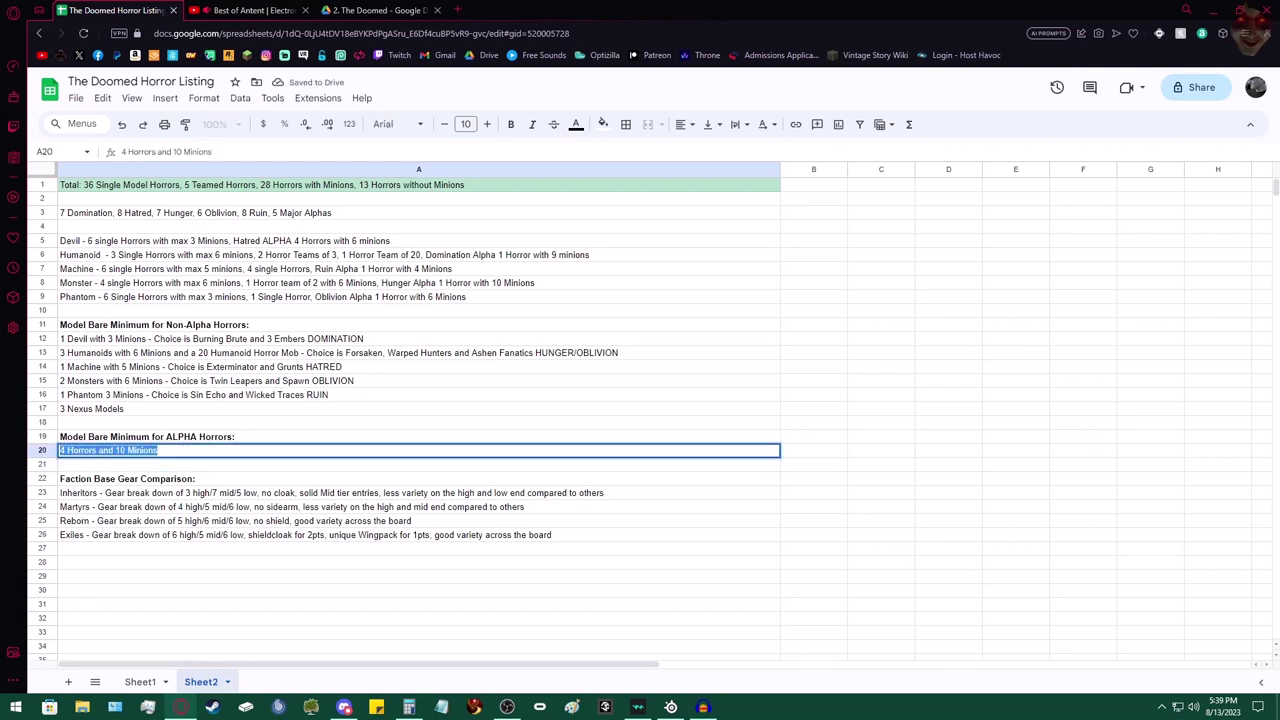
{"action": "left_click", "coordinate": [158, 451]}
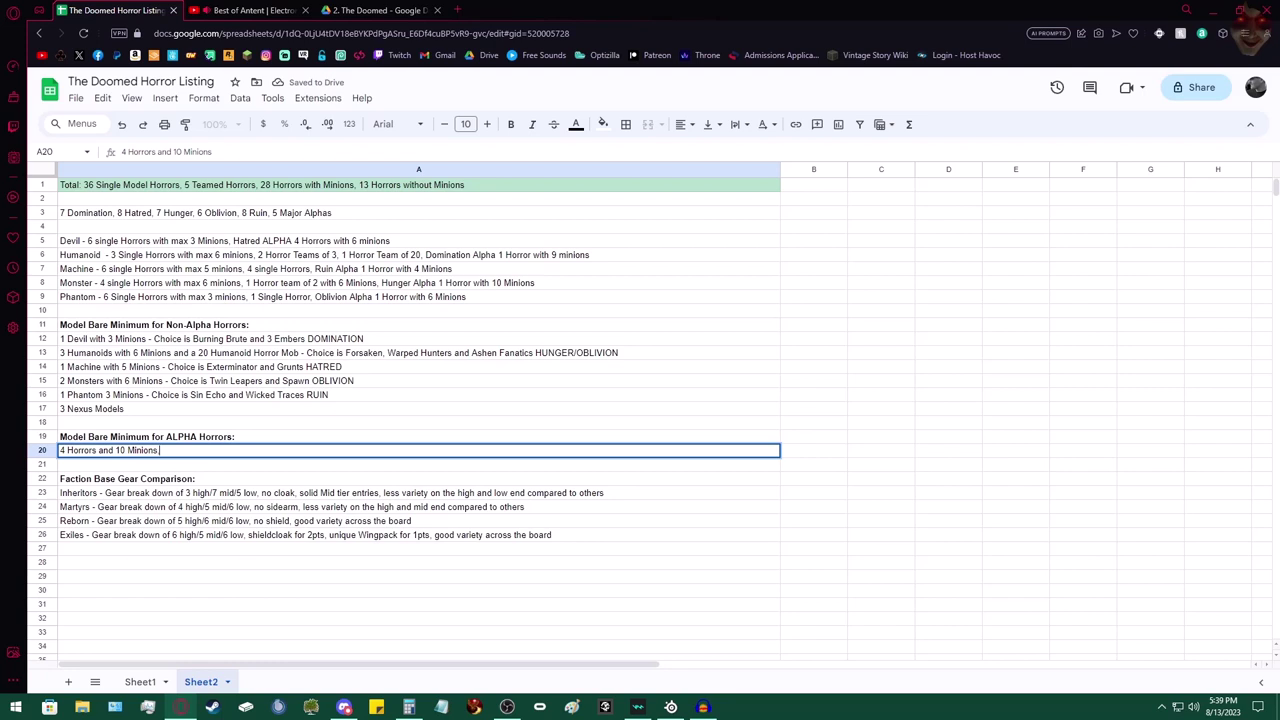
{"action": "type", "text": ", choose a uniform look"}
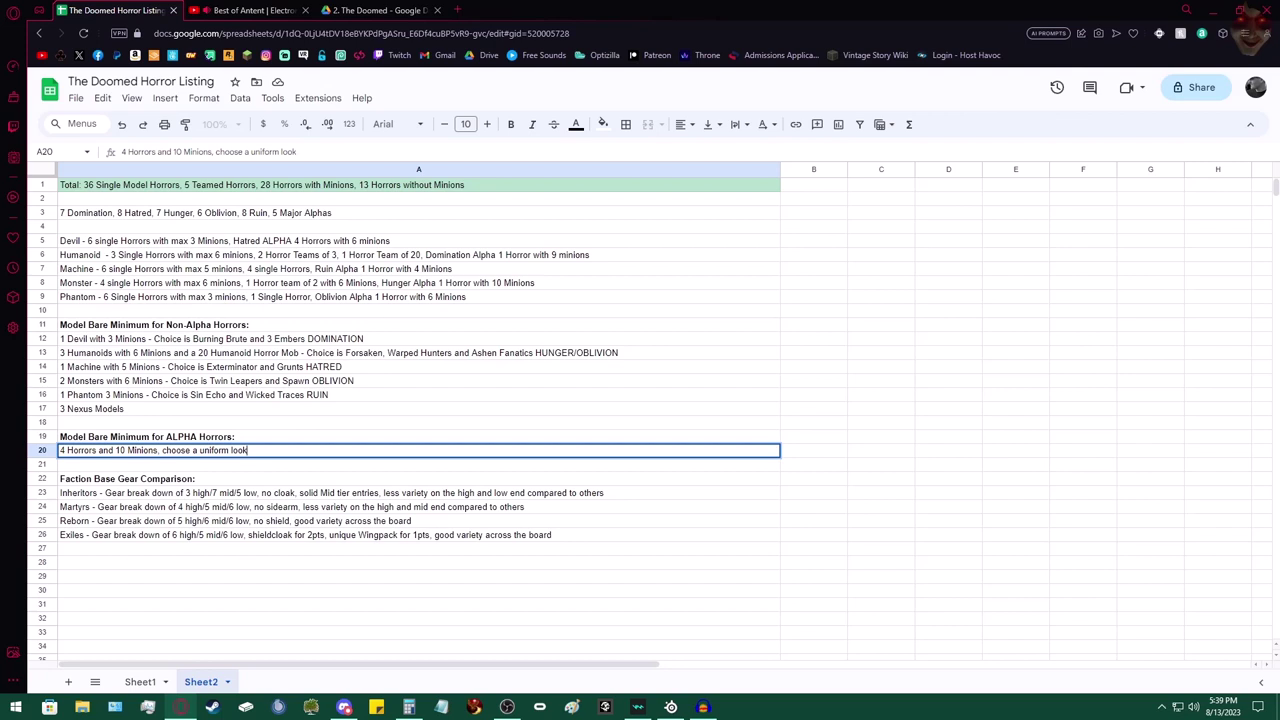
Step: Review the non-alpha model minimum list from its heading through the Devil and Humanoid entries
{"action": "left_click", "coordinate": [418, 325]}
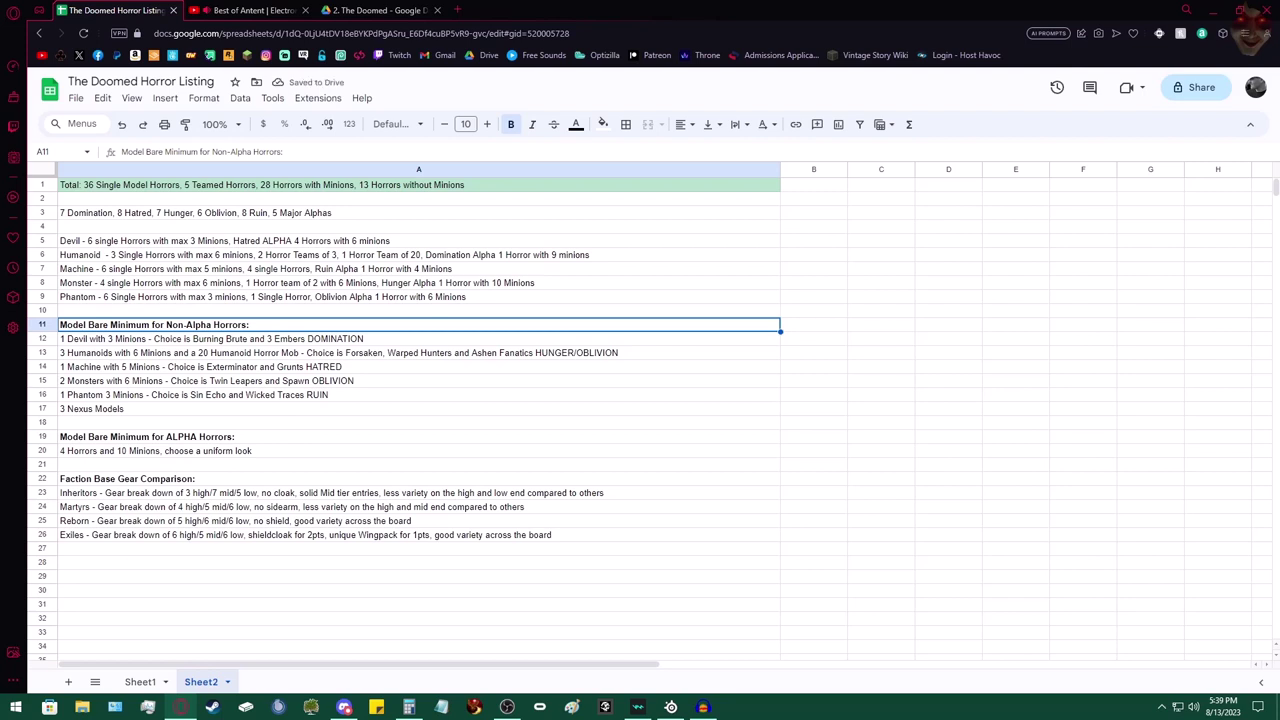
{"action": "left_click", "coordinate": [418, 339]}
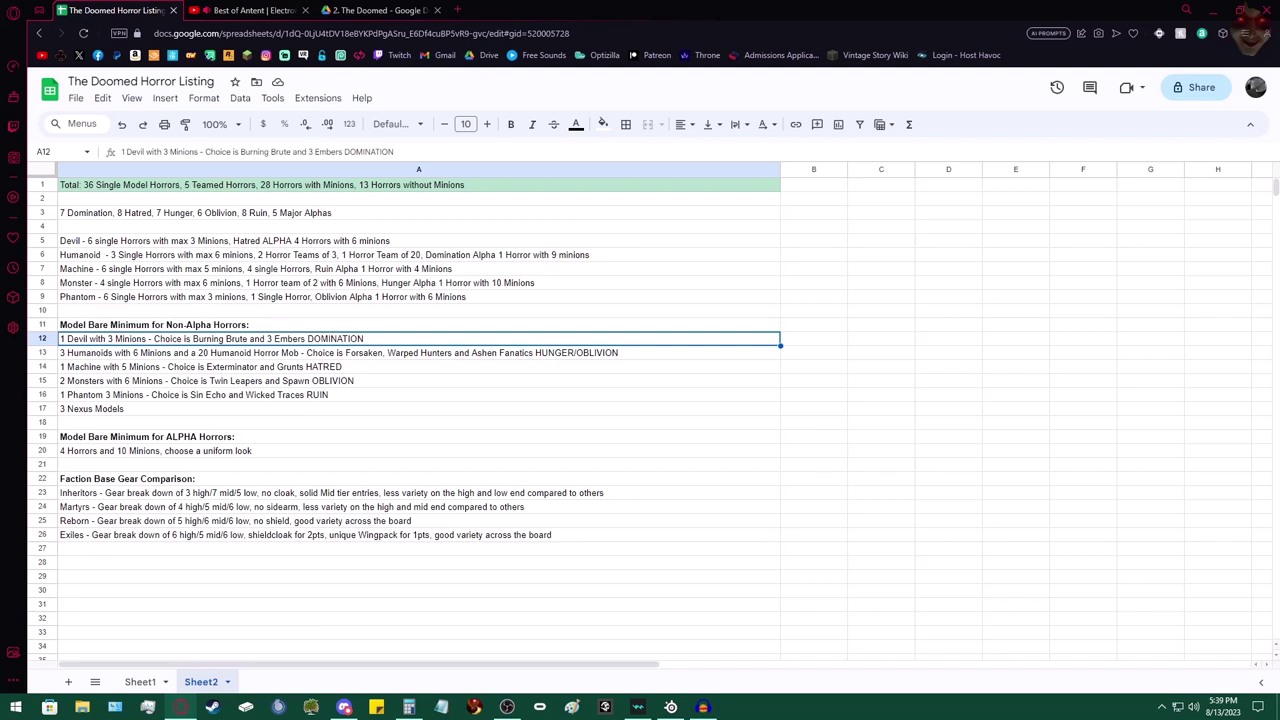
{"action": "left_click", "coordinate": [418, 353]}
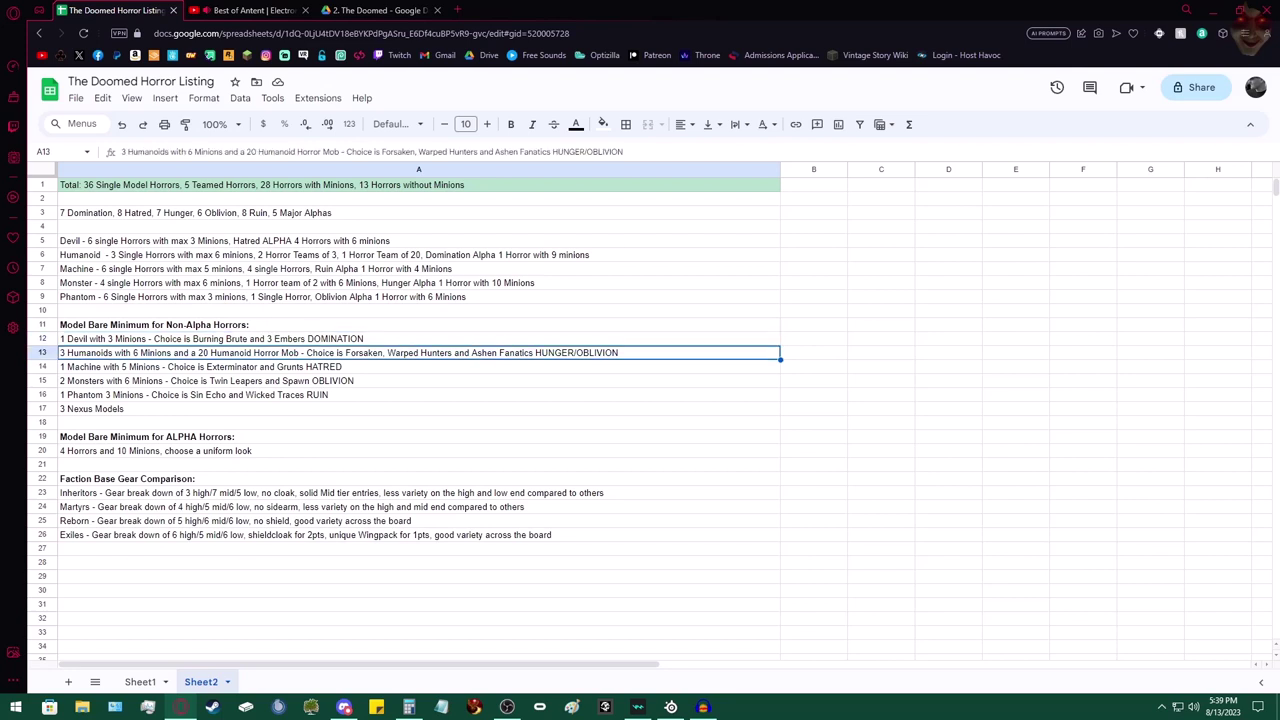
{"action": "left_click", "coordinate": [418, 339]}
Step: Look up the Grey Circle's "Ashen Fanatics" minion entry in the horror listing on Sheet1
{"action": "left_click", "coordinate": [140, 681]}
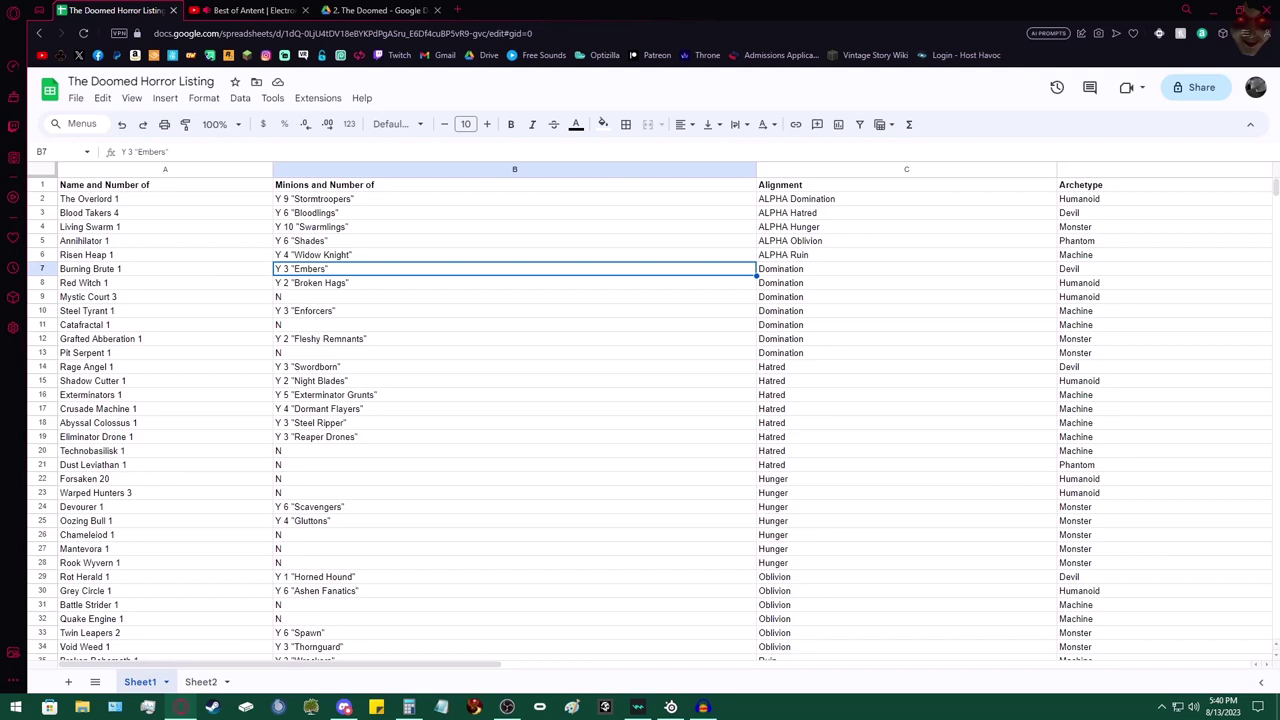
{"action": "scroll", "coordinate": [566, 420], "scroll_direction": "down", "scroll_amount": 5}
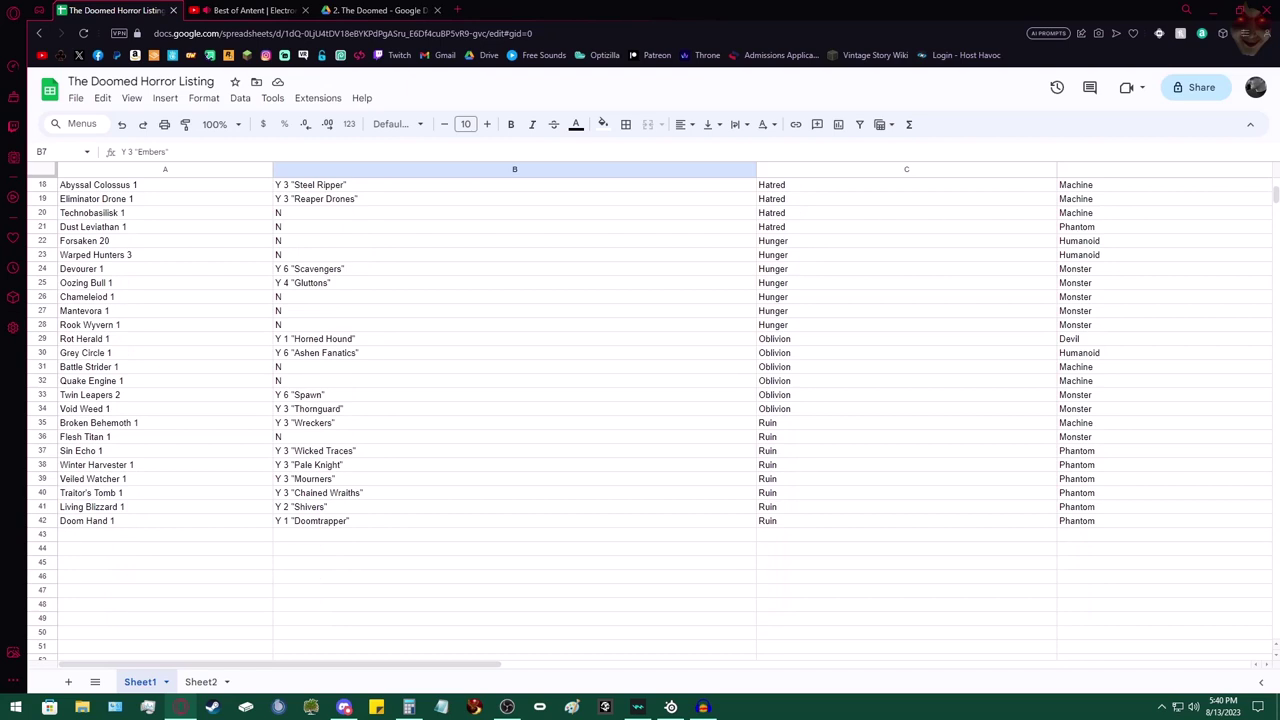
{"action": "scroll", "coordinate": [566, 420], "scroll_direction": "up", "scroll_amount": 2}
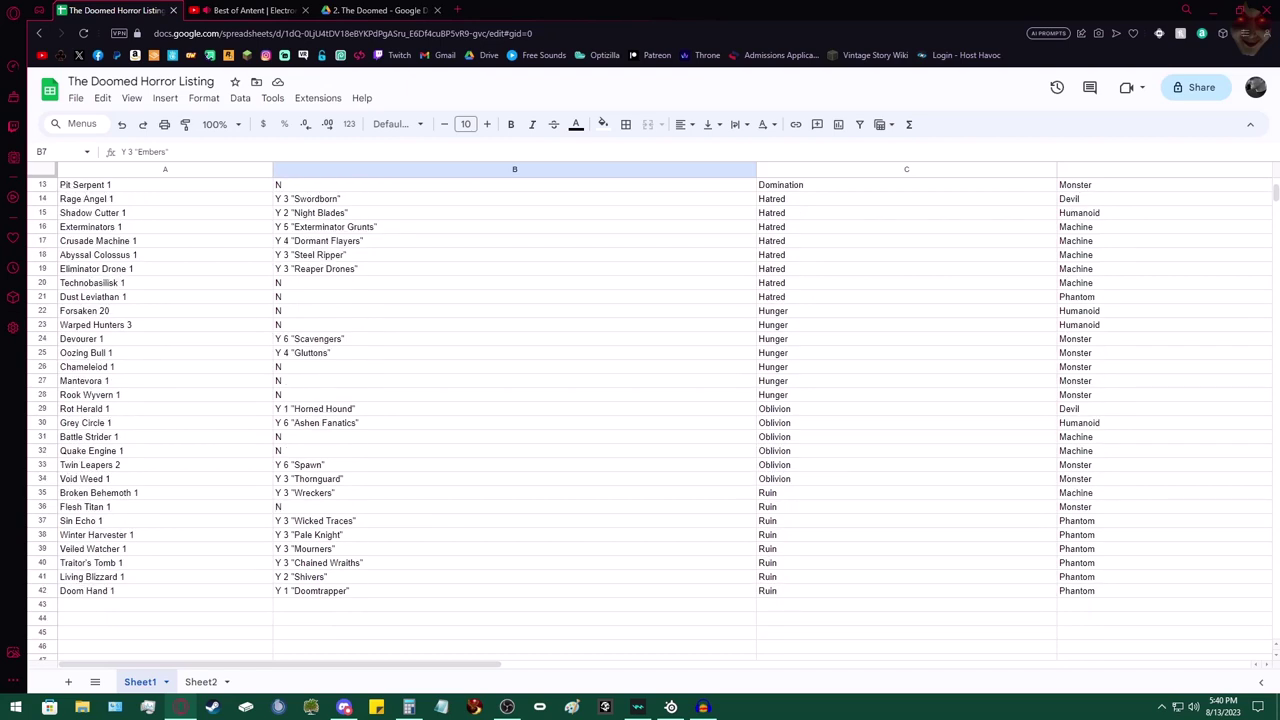
{"action": "left_click", "coordinate": [514, 423]}
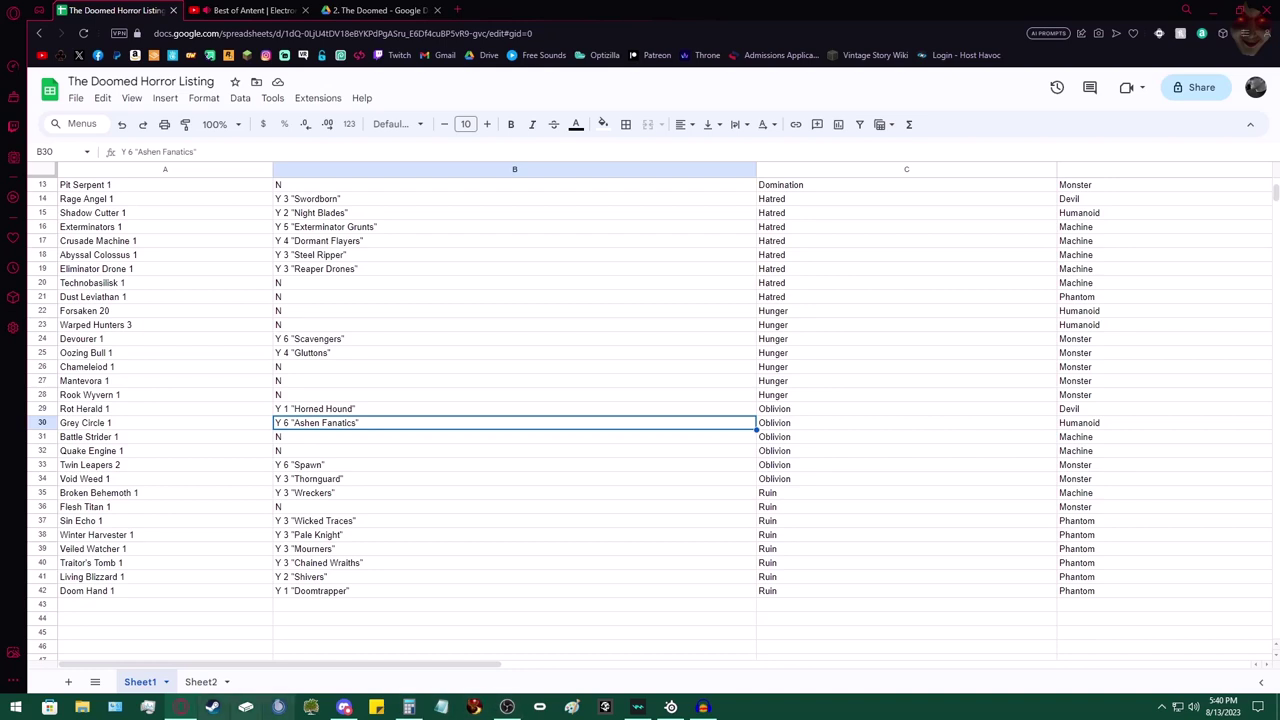
Step: Review the Machine, Monster, Phantom and Nexus minimums on Sheet2, continuing to the alpha minimum in A20
{"action": "left_click", "coordinate": [201, 682]}
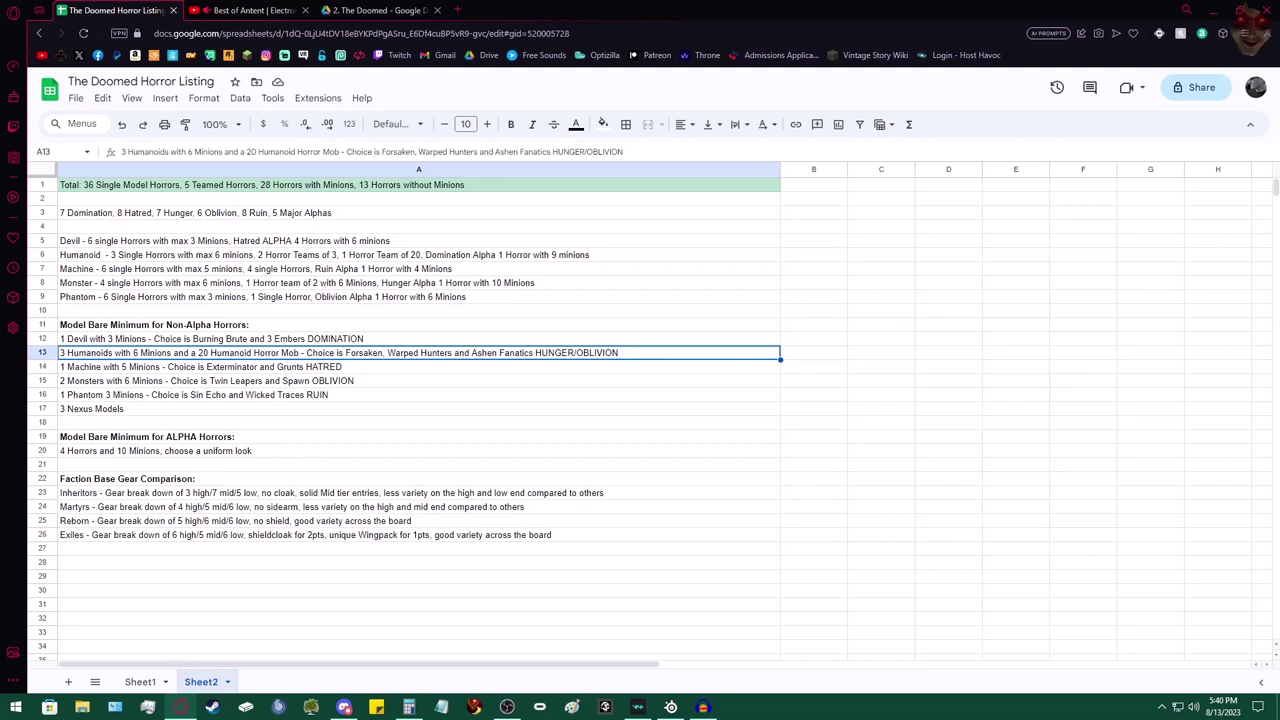
{"action": "left_click", "coordinate": [418, 367]}
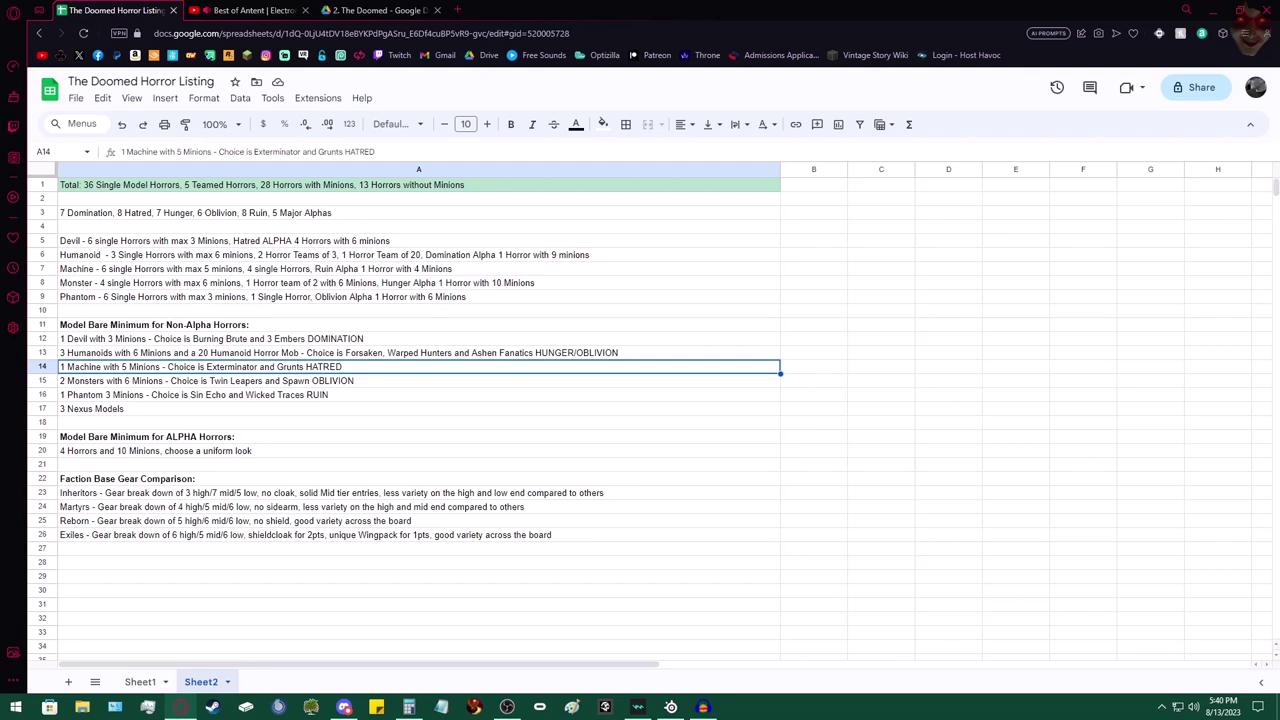
{"action": "left_click", "coordinate": [418, 381]}
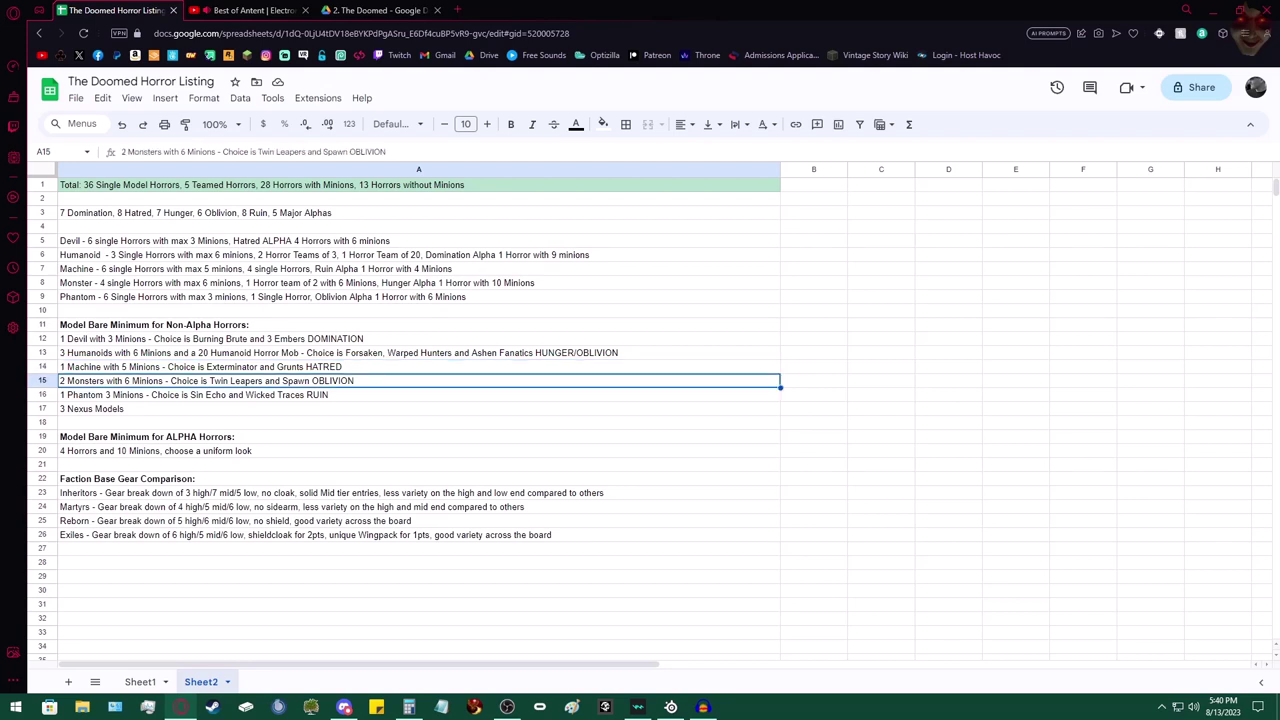
{"action": "left_click", "coordinate": [418, 395]}
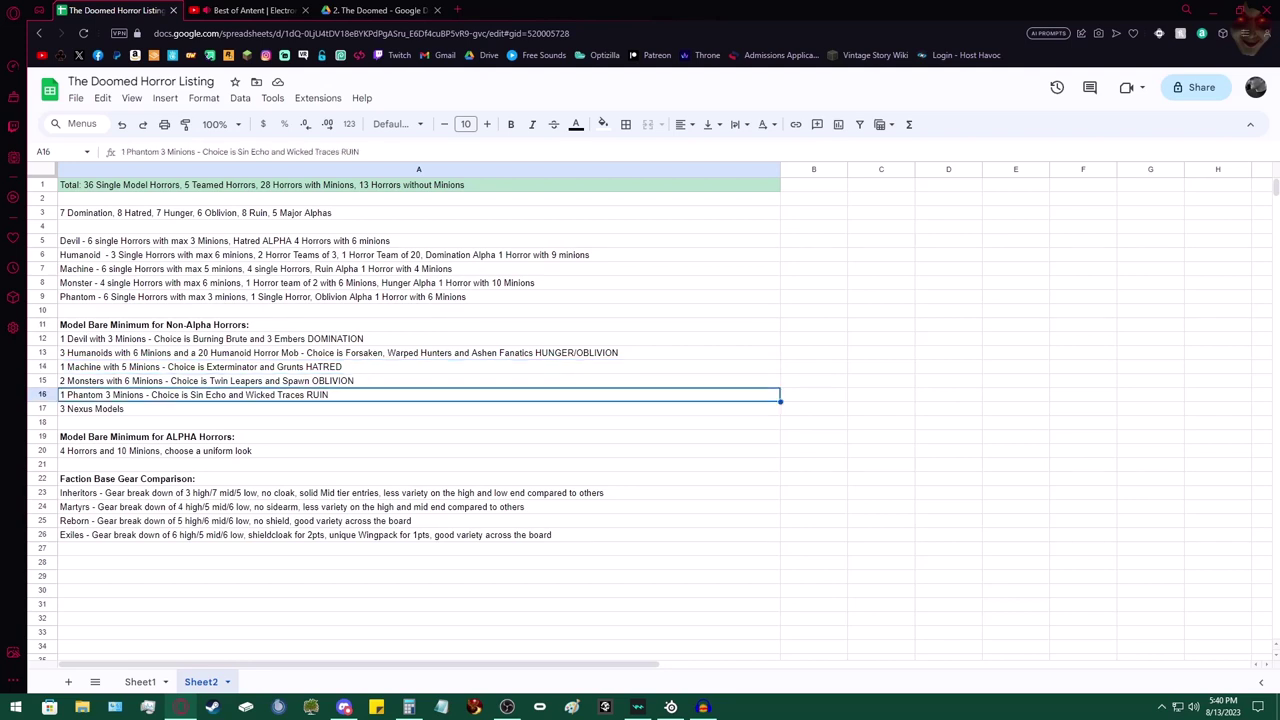
{"action": "left_click", "coordinate": [418, 409]}
{"action": "key", "text": "Down"}
{"action": "key", "text": "Down"}
{"action": "key", "text": "Down"}
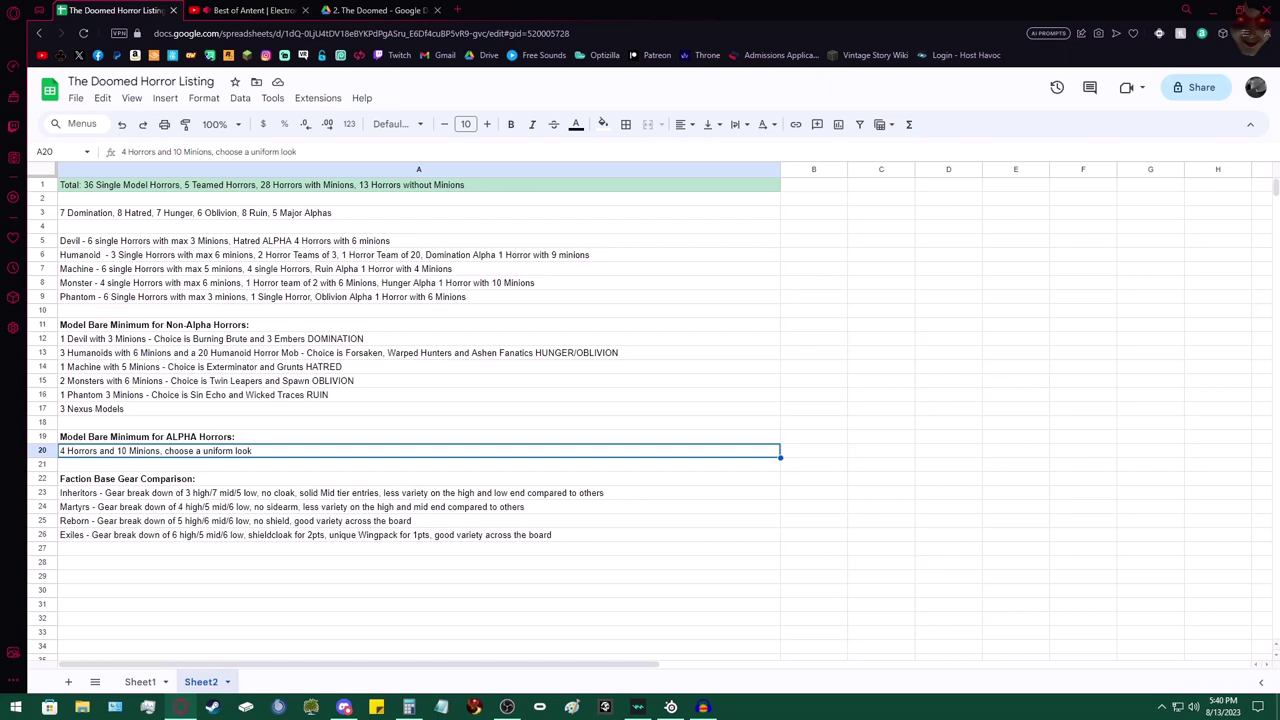
Step: Look back over the full horror listing on Sheet1, from the alphas to the Ruin horrors
{"action": "left_click", "coordinate": [140, 681]}
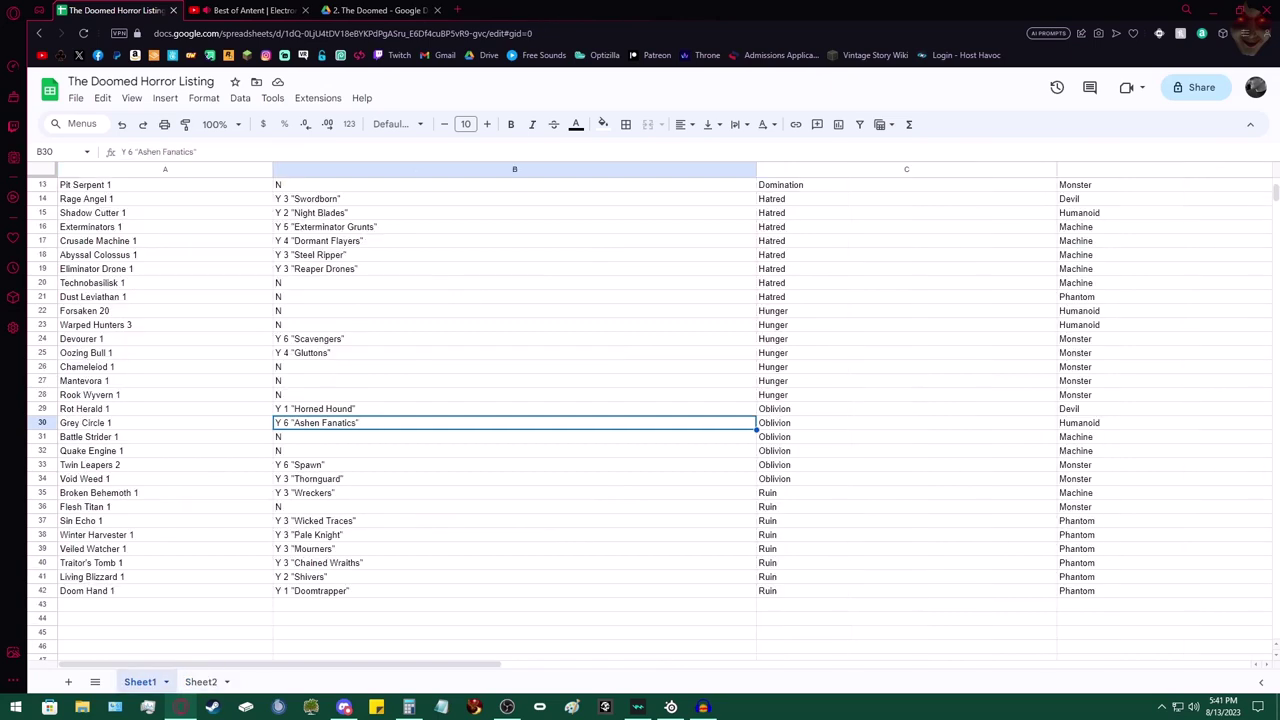
{"action": "scroll", "coordinate": [640, 420], "scroll_direction": "up", "scroll_amount": 4}
{"action": "scroll", "coordinate": [640, 420], "scroll_direction": "down", "scroll_amount": 5}
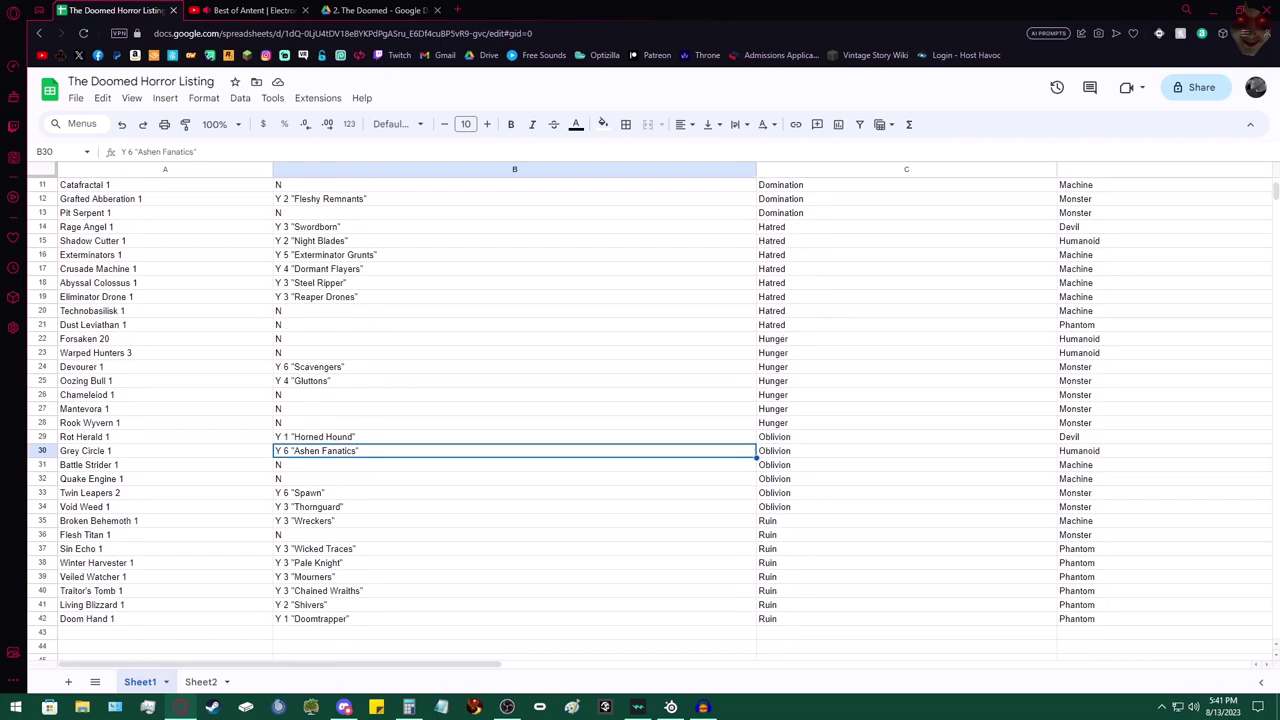
Step: Check the Blood Takers' model count and alignment on Sheet1 against the rest of the horror listing
{"action": "scroll", "coordinate": [640, 420], "scroll_direction": "up", "scroll_amount": 5}
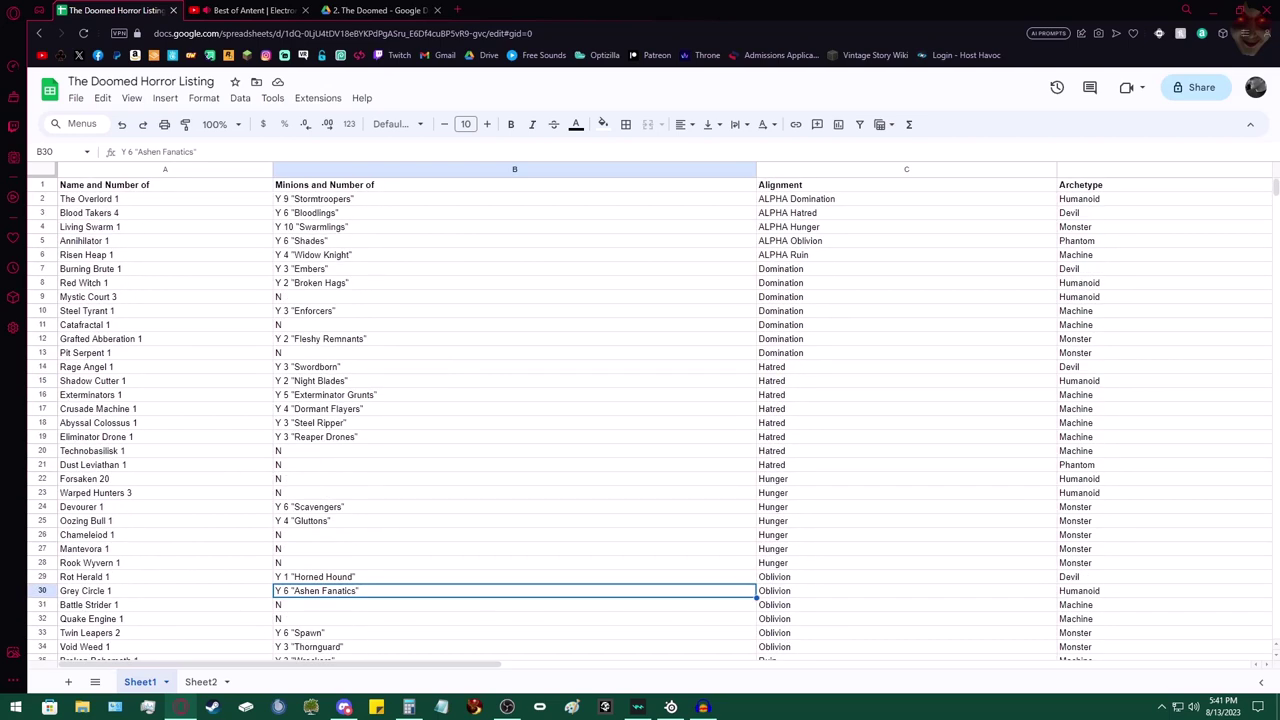
{"action": "left_click", "coordinate": [165, 213]}
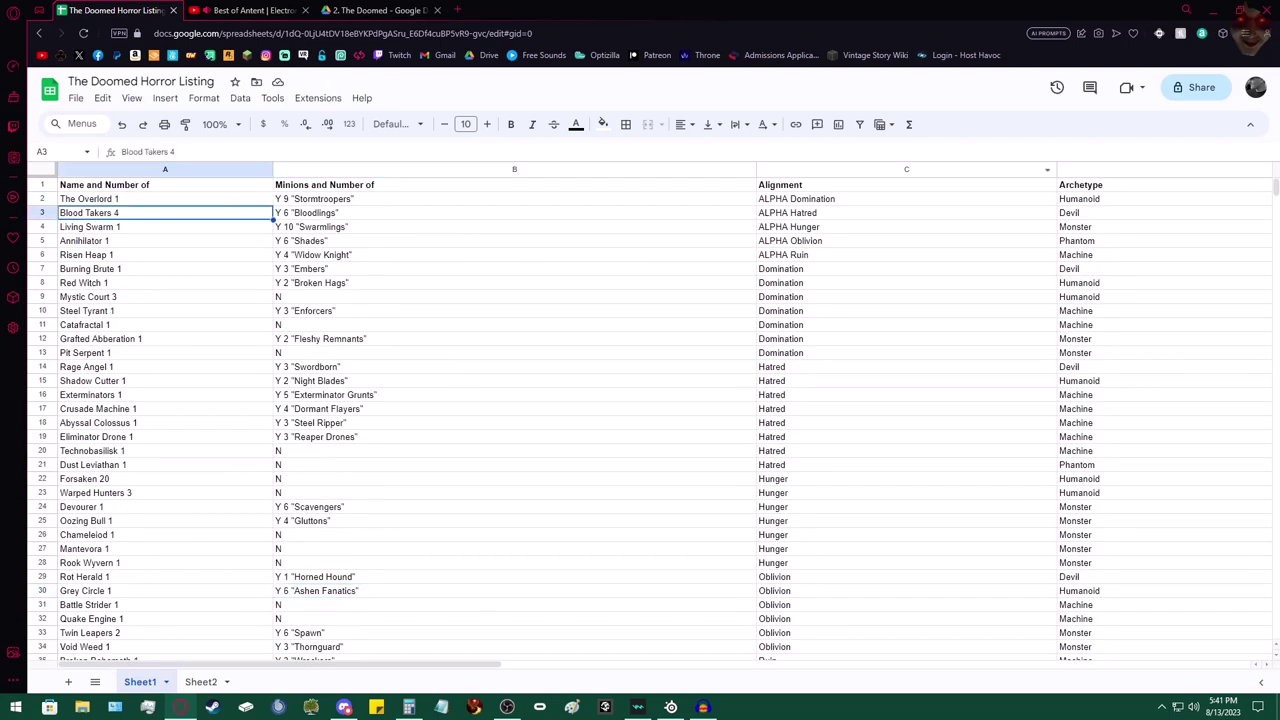
{"action": "left_click", "coordinate": [906, 213]}
{"action": "left_click", "coordinate": [165, 213]}
{"action": "scroll", "coordinate": [640, 420], "scroll_direction": "down", "scroll_amount": 5}
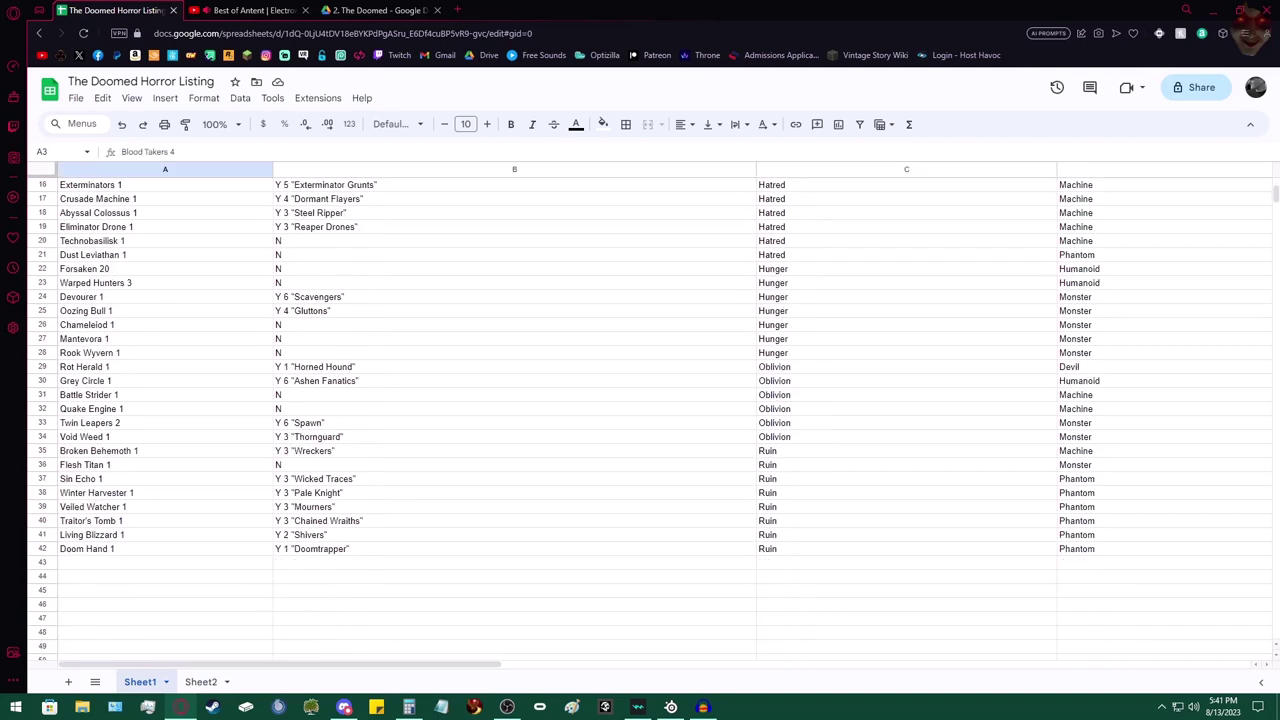
{"action": "scroll", "coordinate": [640, 420], "scroll_direction": "up", "scroll_amount": 5}
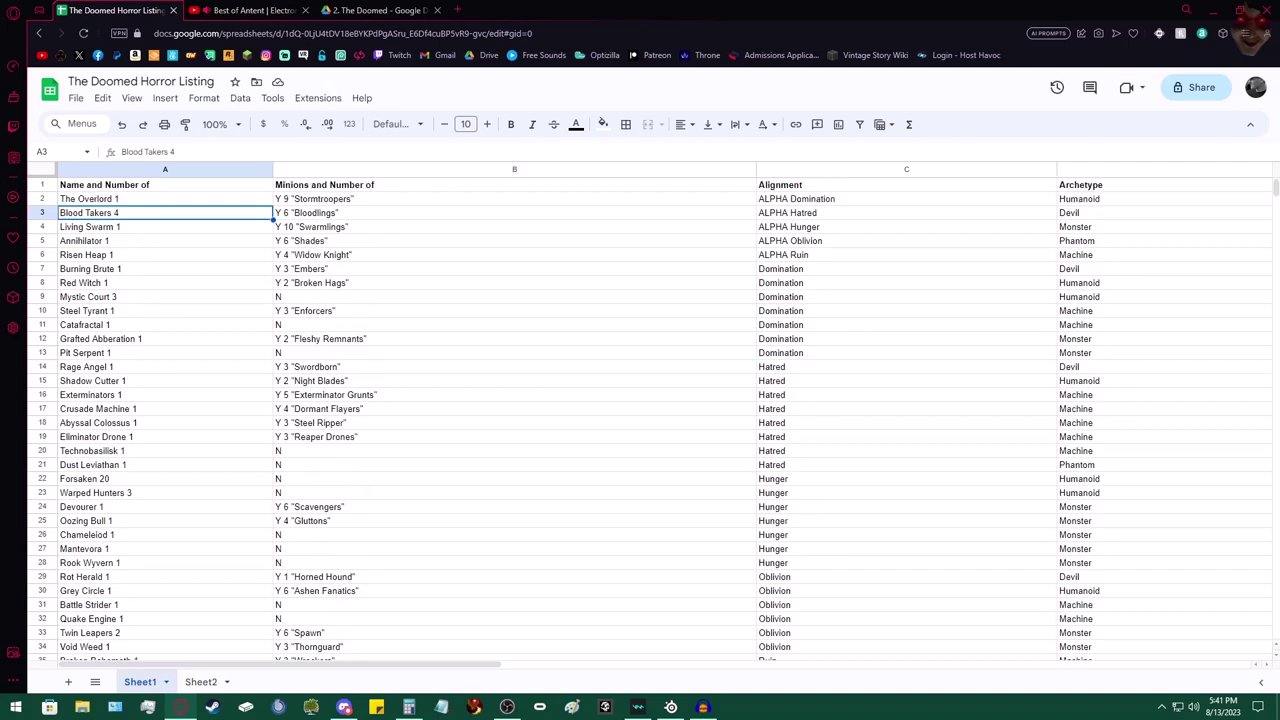
Step: Compare the largest model counts in the listing: the Living Swarm's "Swarmlings", the Blood Takers and the Forsaken
{"action": "left_click", "coordinate": [514, 227]}
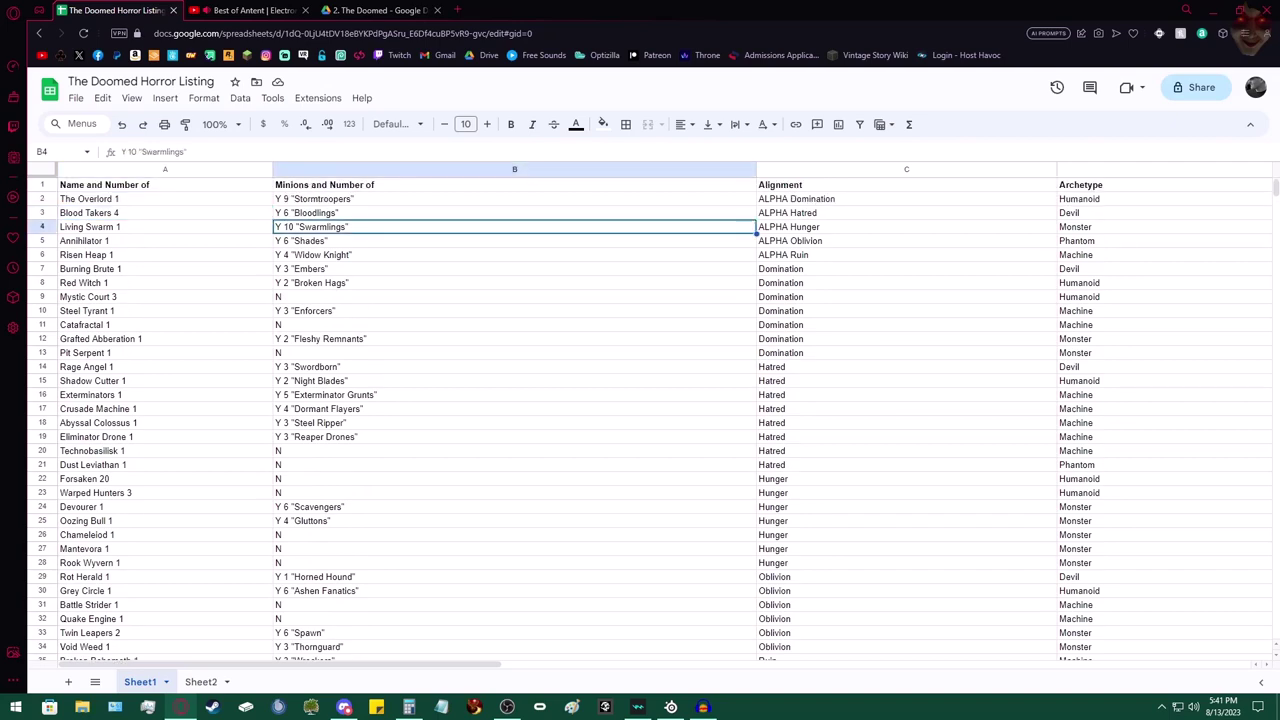
{"action": "scroll", "coordinate": [640, 420], "scroll_direction": "down", "scroll_amount": 7}
{"action": "scroll", "coordinate": [640, 420], "scroll_direction": "up", "scroll_amount": 10}
{"action": "left_click", "coordinate": [150, 213]}
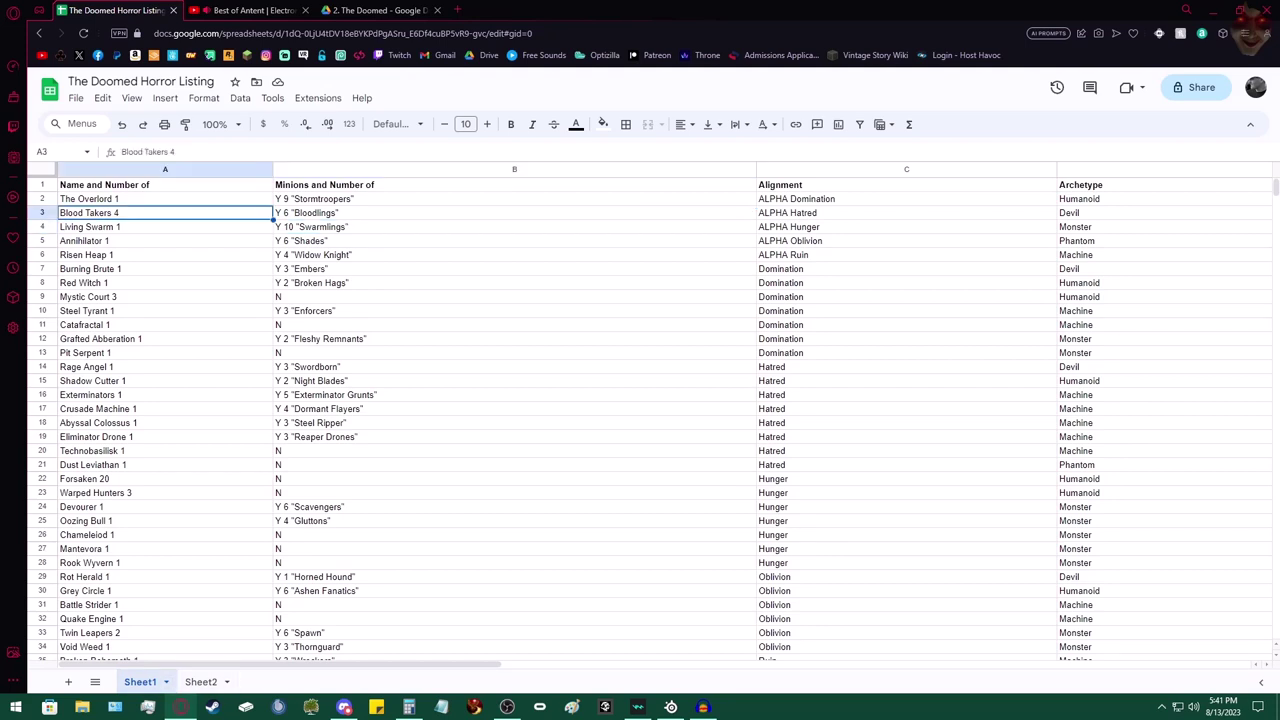
{"action": "scroll", "coordinate": [650, 420], "scroll_direction": "down", "scroll_amount": 2}
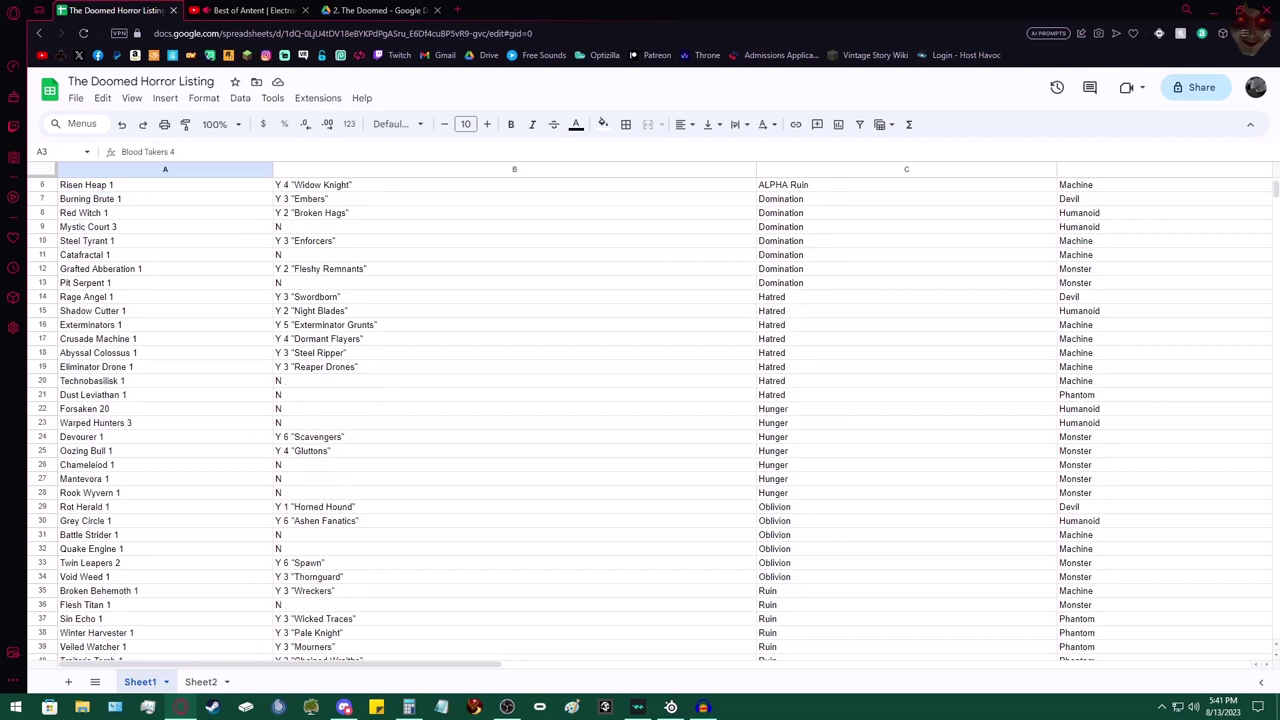
{"action": "left_click", "coordinate": [150, 409]}
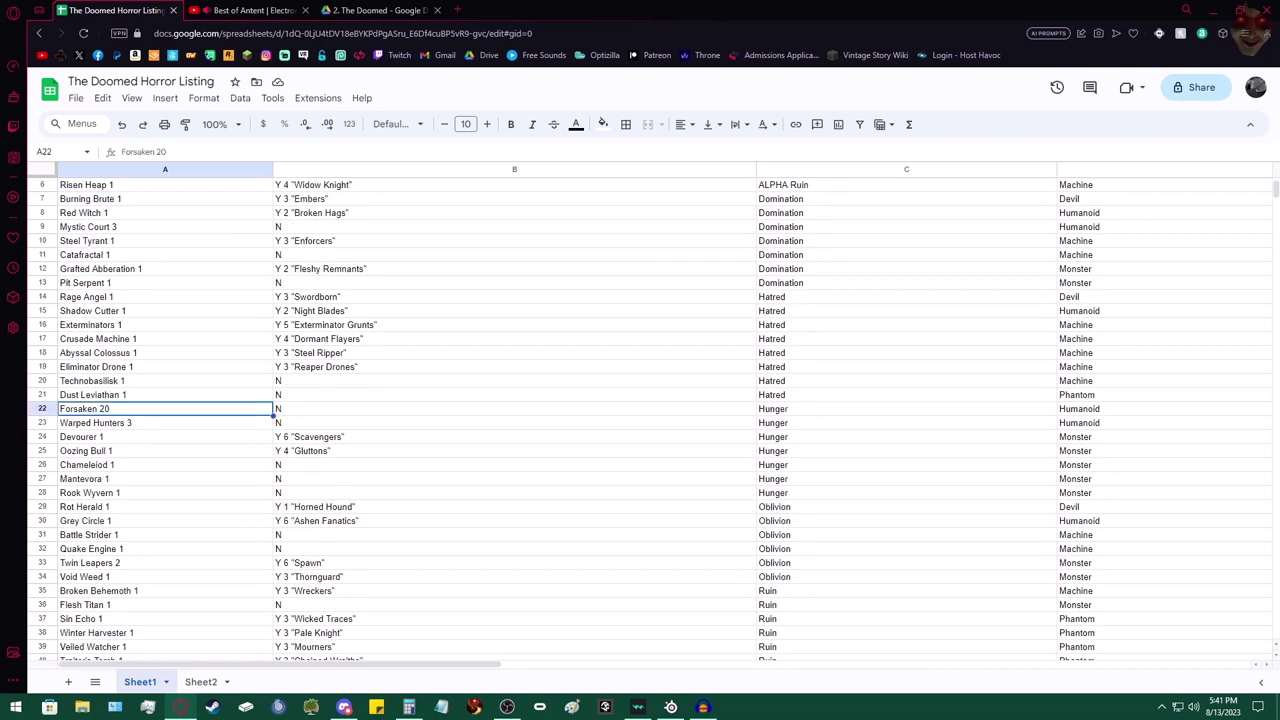
{"action": "scroll", "coordinate": [650, 420], "scroll_direction": "up", "scroll_amount": 2}
{"action": "left_click", "coordinate": [400, 227]}
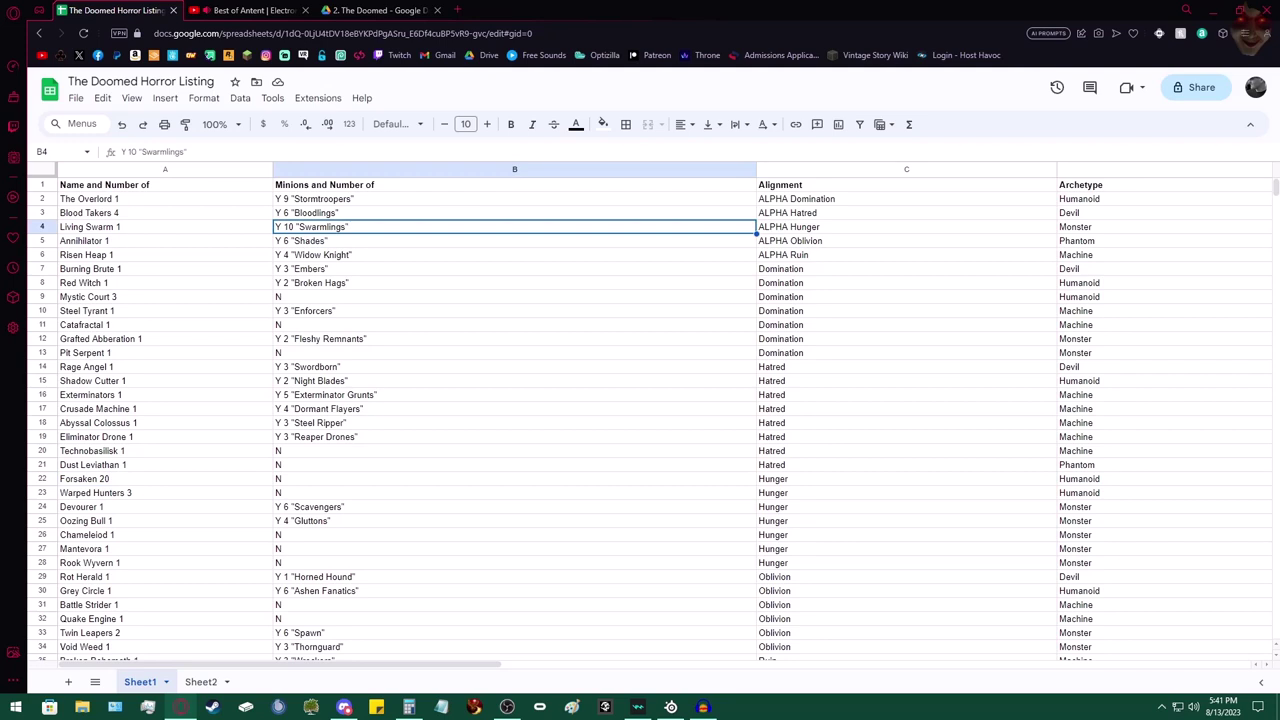
Step: Insert two blank rows on Sheet2 between the ALPHA horrors minimum and the Faction Base Gear Comparison heading
{"action": "left_click", "coordinate": [200, 681]}
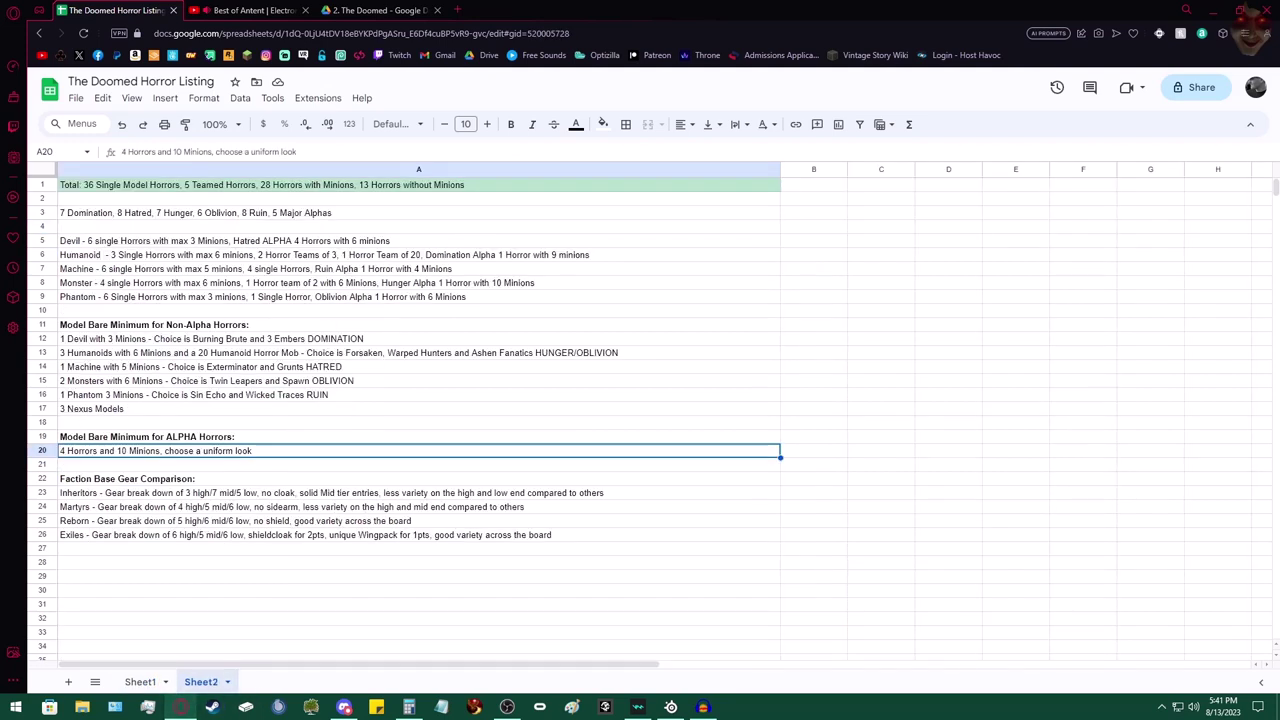
{"action": "left_click", "coordinate": [418, 465]}
{"action": "right_click", "coordinate": [272, 464]}
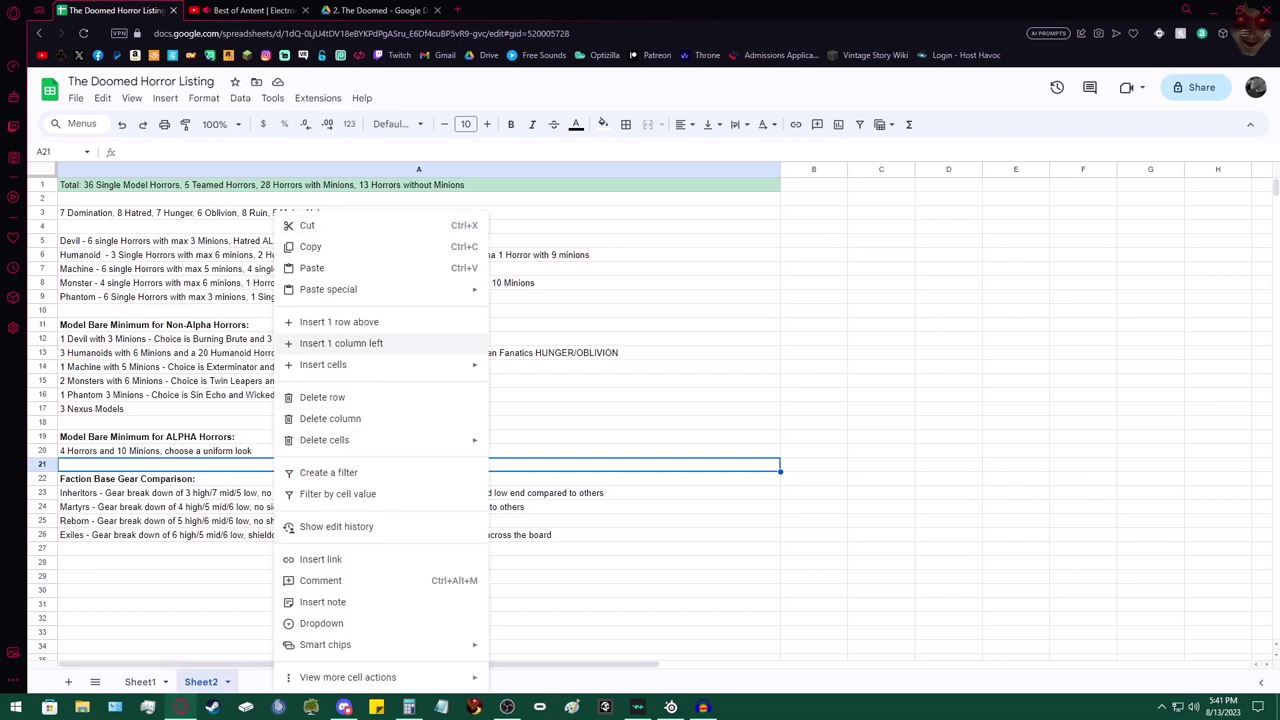
{"action": "left_click", "coordinate": [380, 318]}
{"action": "right_click", "coordinate": [150, 478]}
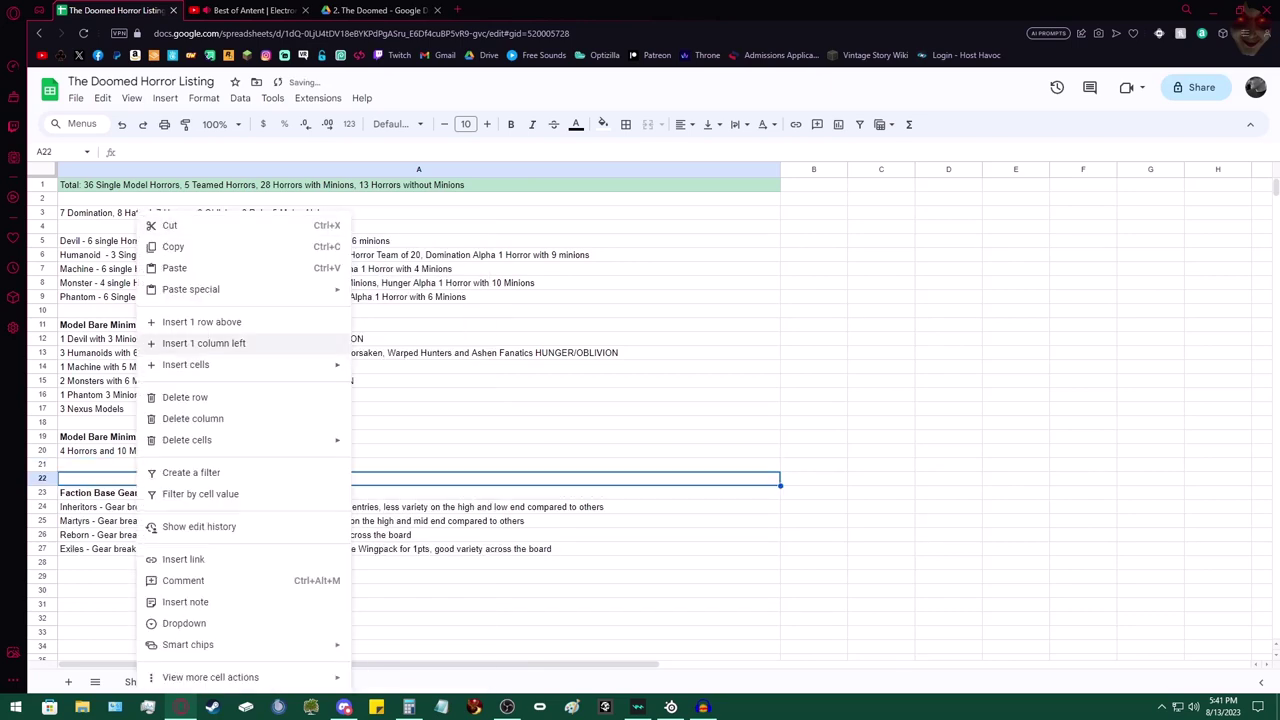
{"action": "left_click", "coordinate": [200, 320]}
Step: Enter "Bare Bare Minimum for Horrors and Minions: 30 Models" in cell A22 of Sheet2
{"action": "double_click", "coordinate": [200, 479]}
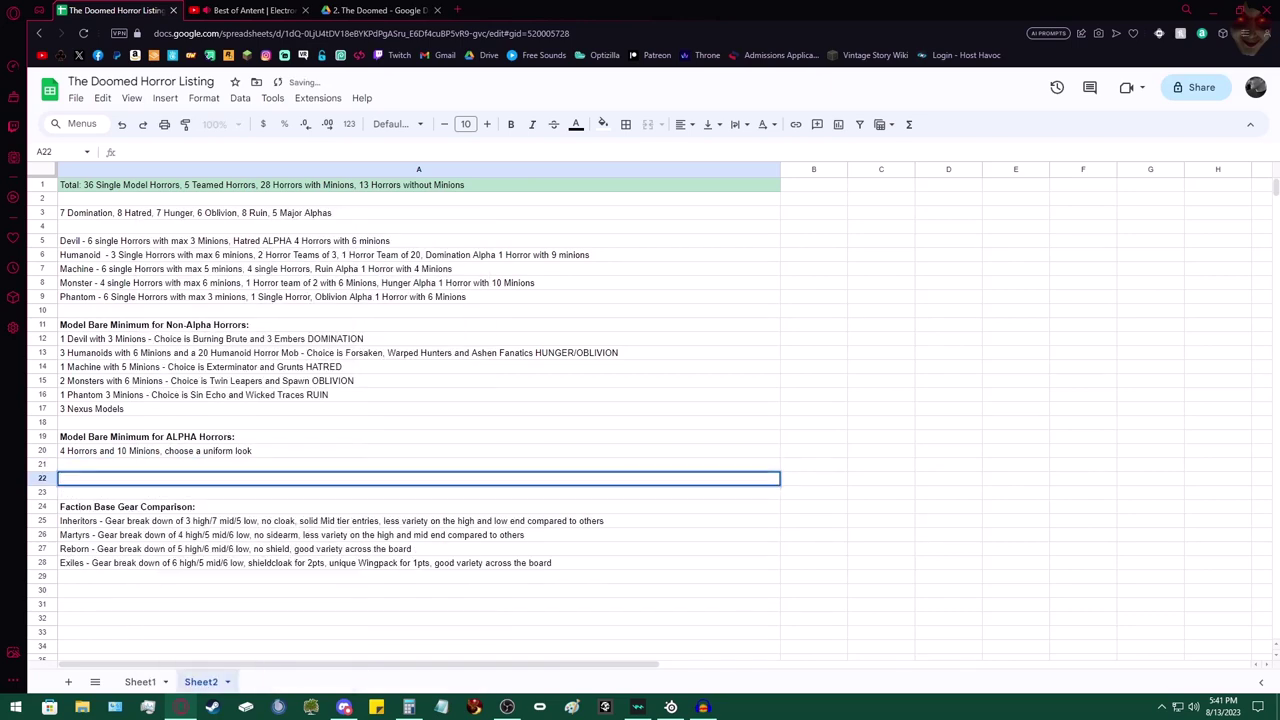
{"action": "type", "text": "Bare Bare Mini"}
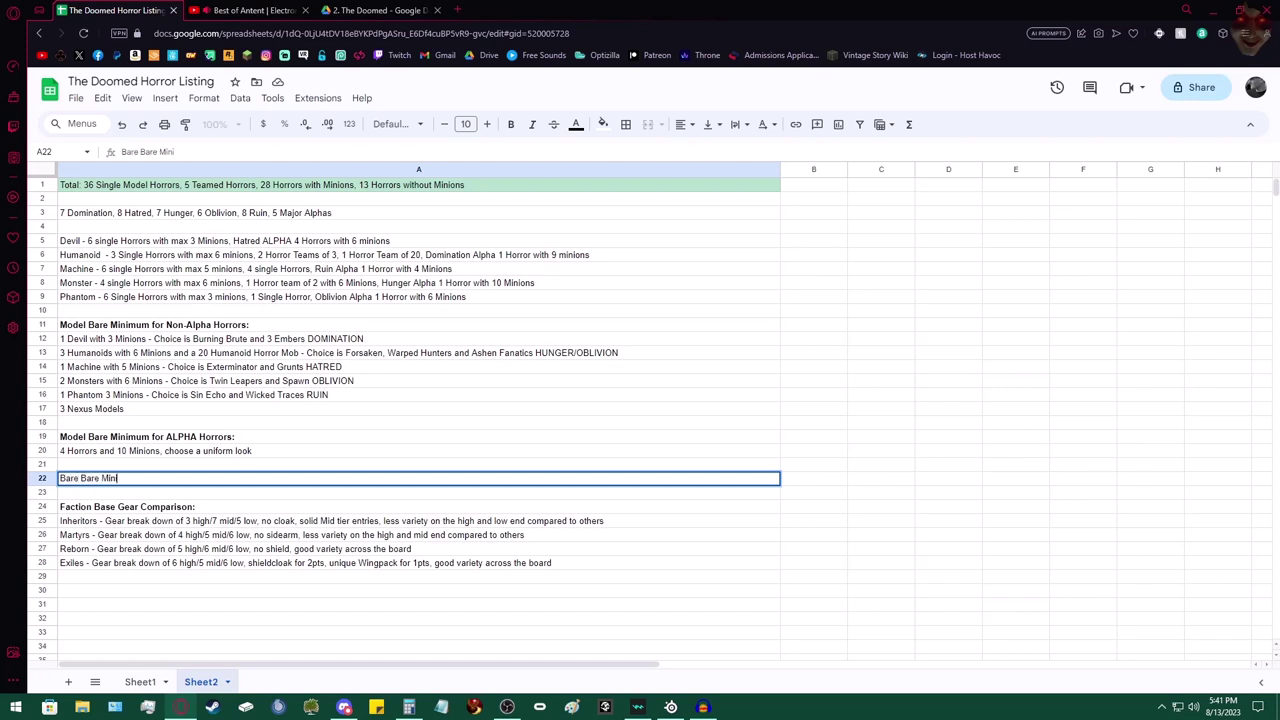
{"action": "type", "text": "mum for Horrors and"}
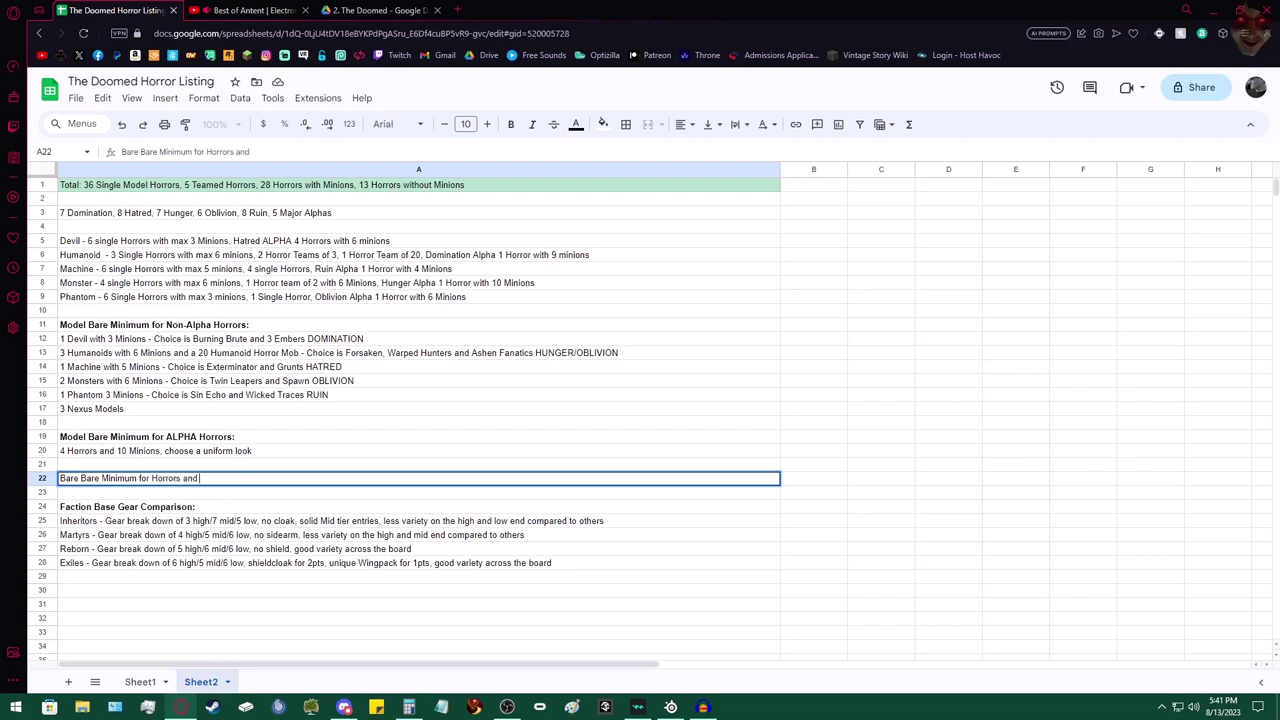
{"action": "type", "text": " Minions: 30 Models"}
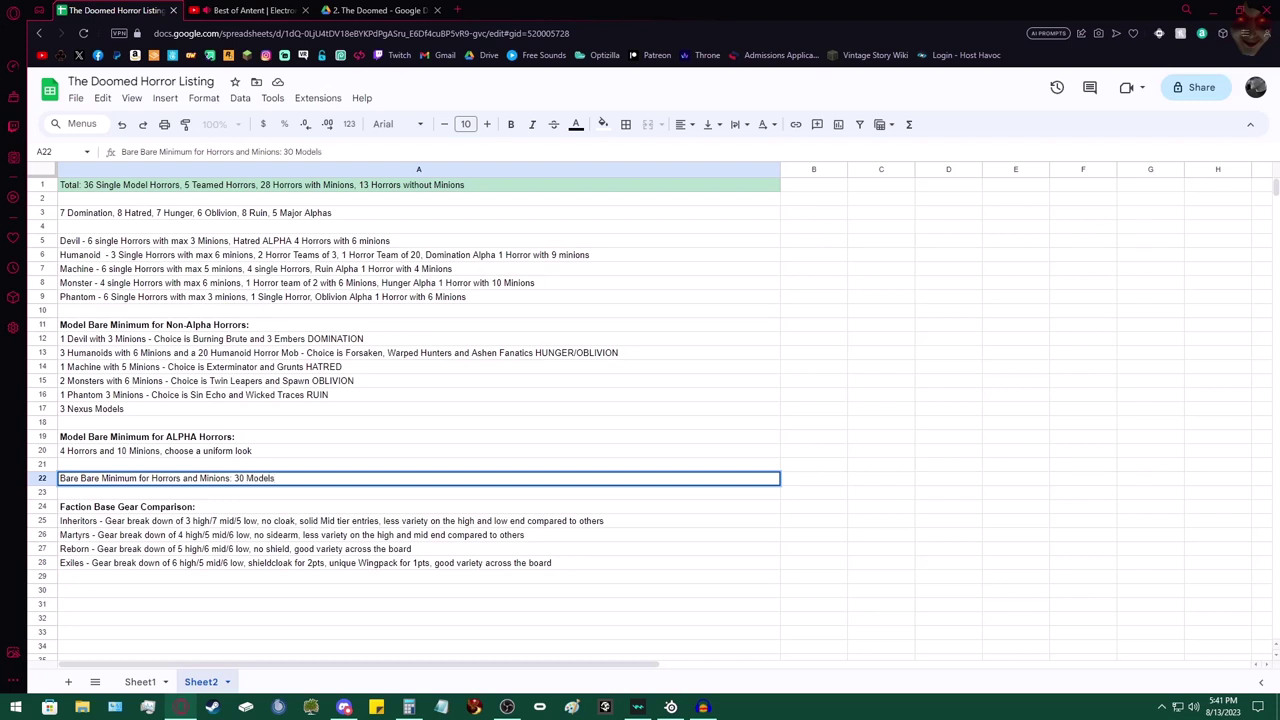
Step: Bold only the label "Bare Bare Minimum for Horrors and Minions:" within cell A22
{"action": "left_click_drag", "start_coordinate": [235, 479], "coordinate": [42, 471]}
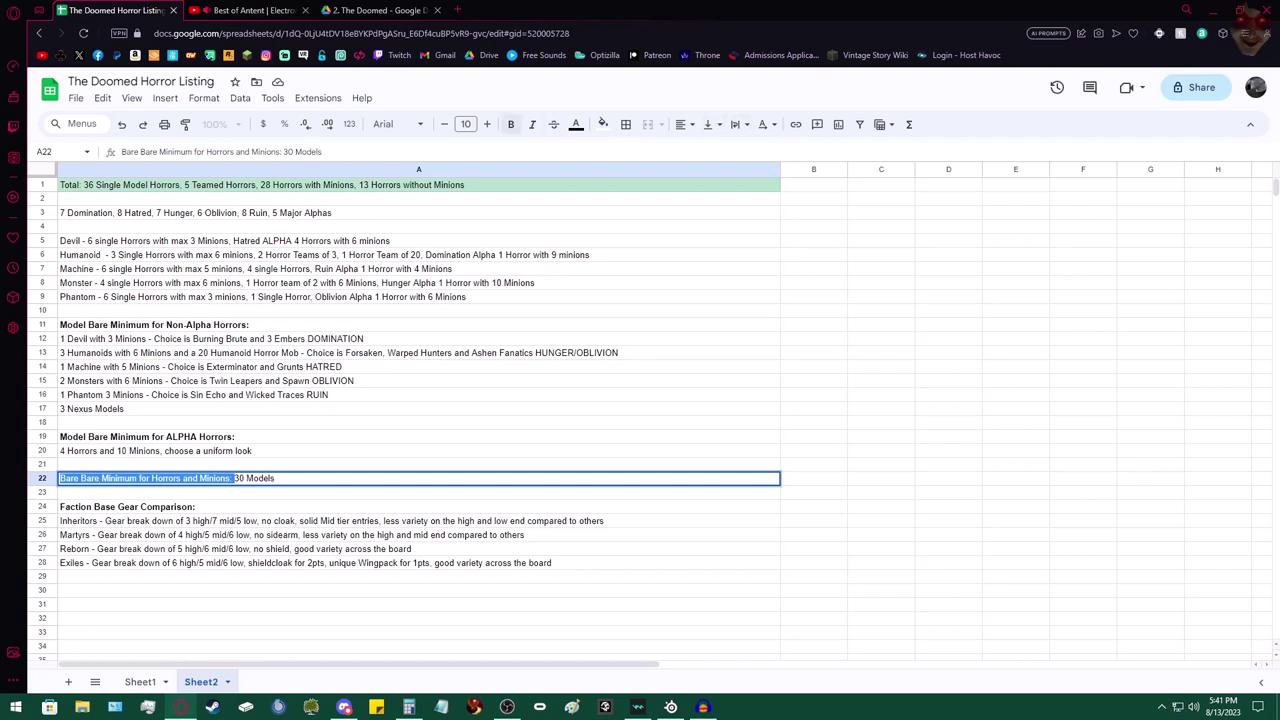
{"action": "left_click", "coordinate": [511, 124]}
{"action": "key", "text": "Return"}
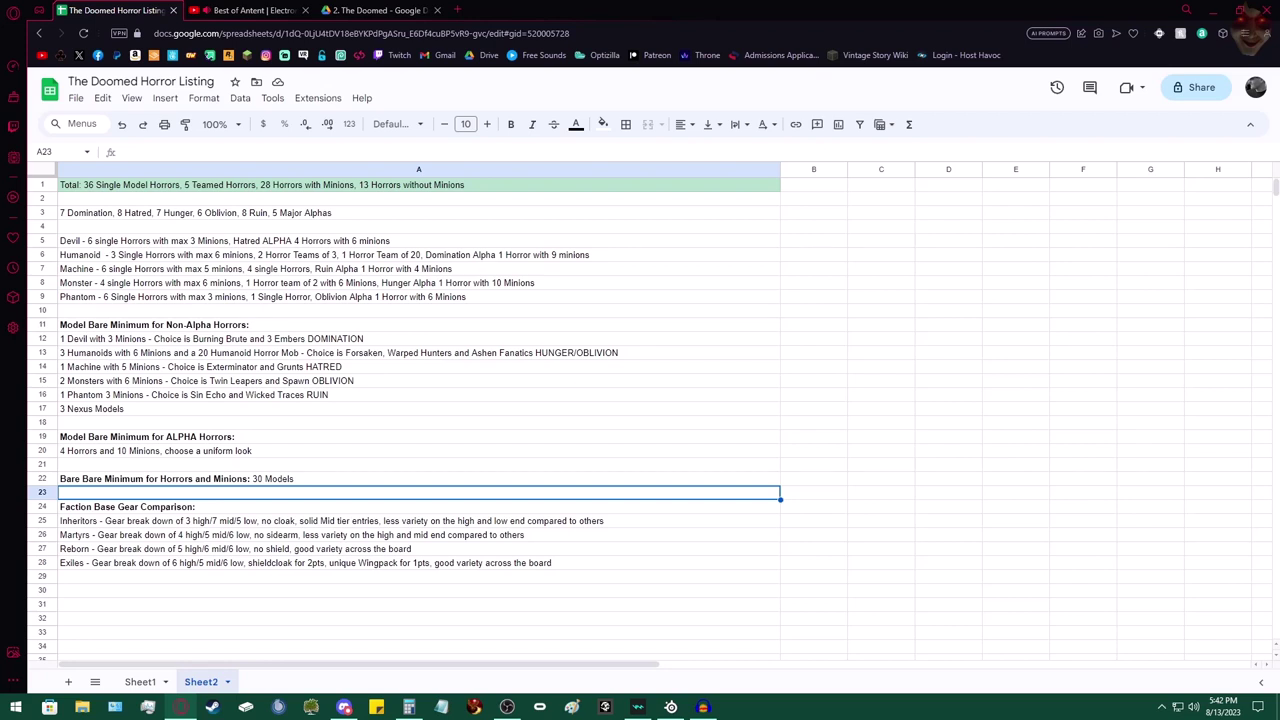
Step: Recheck the horror and minion counts on Sheet1, focusing on the Forsaken and the Living Swarm's "Swarmlings"
{"action": "left_click", "coordinate": [140, 681]}
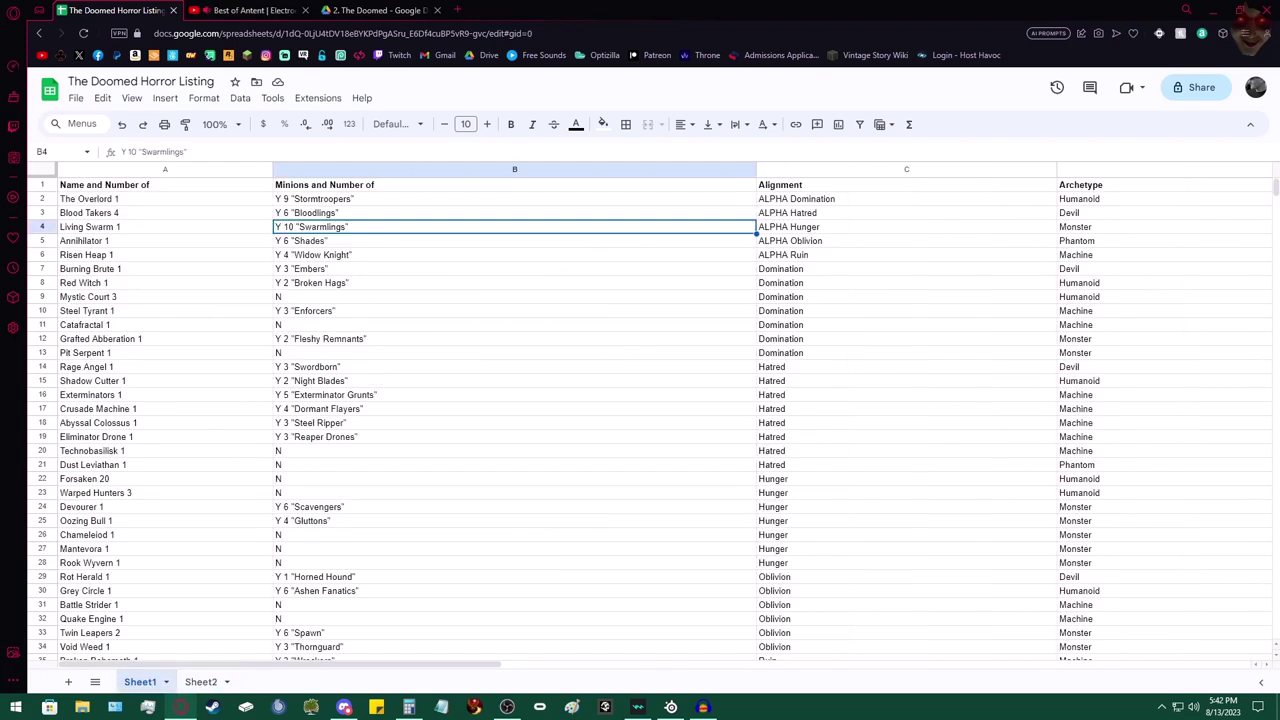
{"action": "scroll", "coordinate": [566, 420], "scroll_direction": "down", "scroll_amount": 1}
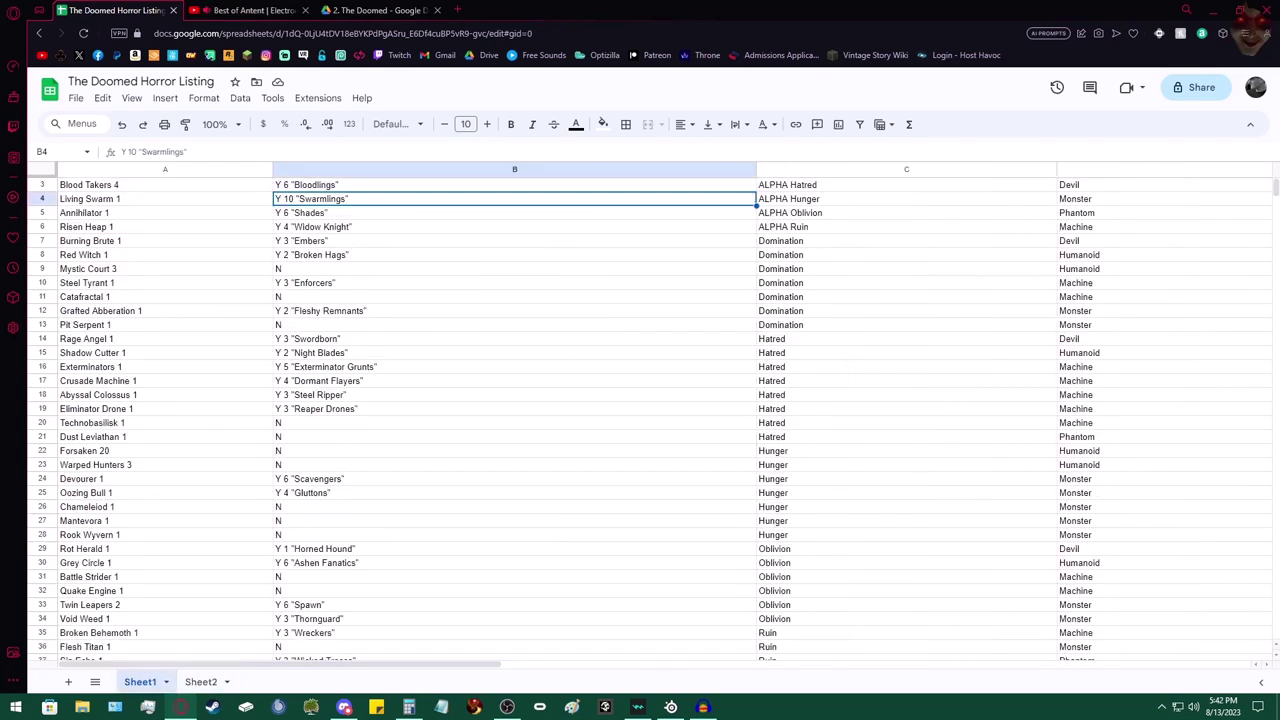
{"action": "scroll", "coordinate": [566, 420], "scroll_direction": "up", "scroll_amount": 1}
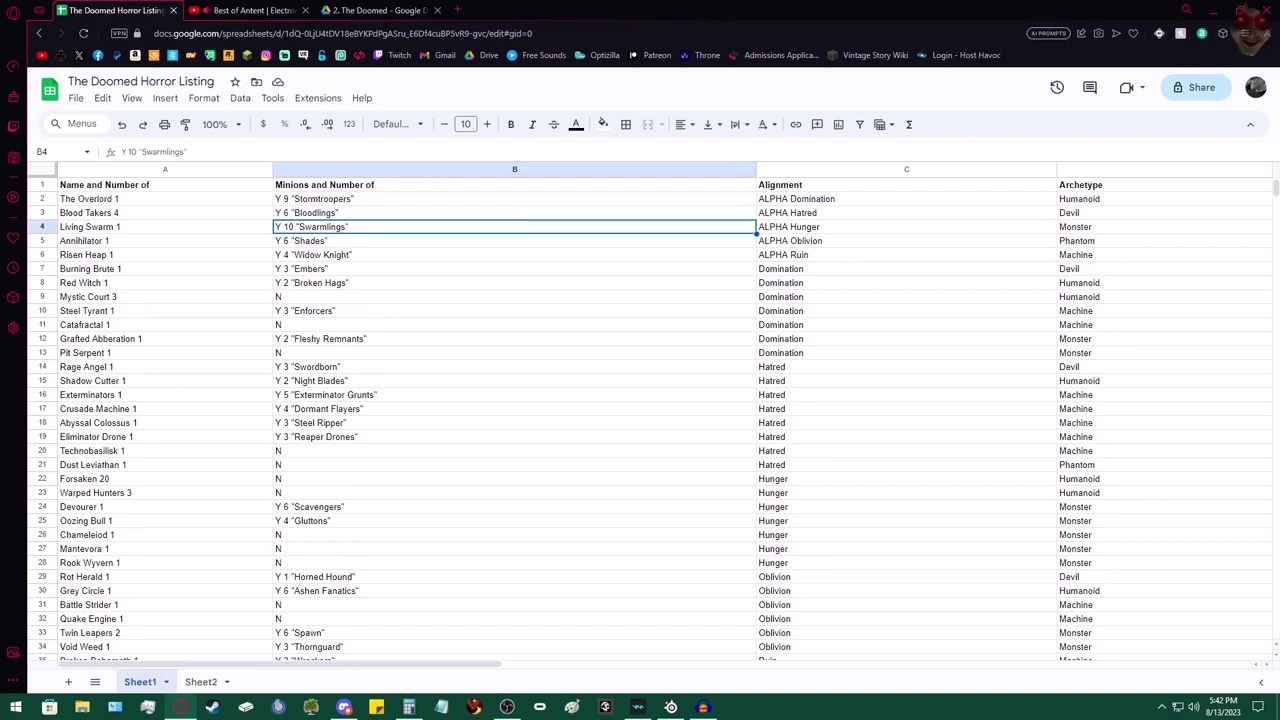
{"action": "scroll", "coordinate": [566, 420], "scroll_direction": "down", "scroll_amount": 4}
{"action": "scroll", "coordinate": [566, 420], "scroll_direction": "up", "scroll_amount": 4}
{"action": "scroll", "coordinate": [566, 420], "scroll_direction": "down", "scroll_amount": 4}
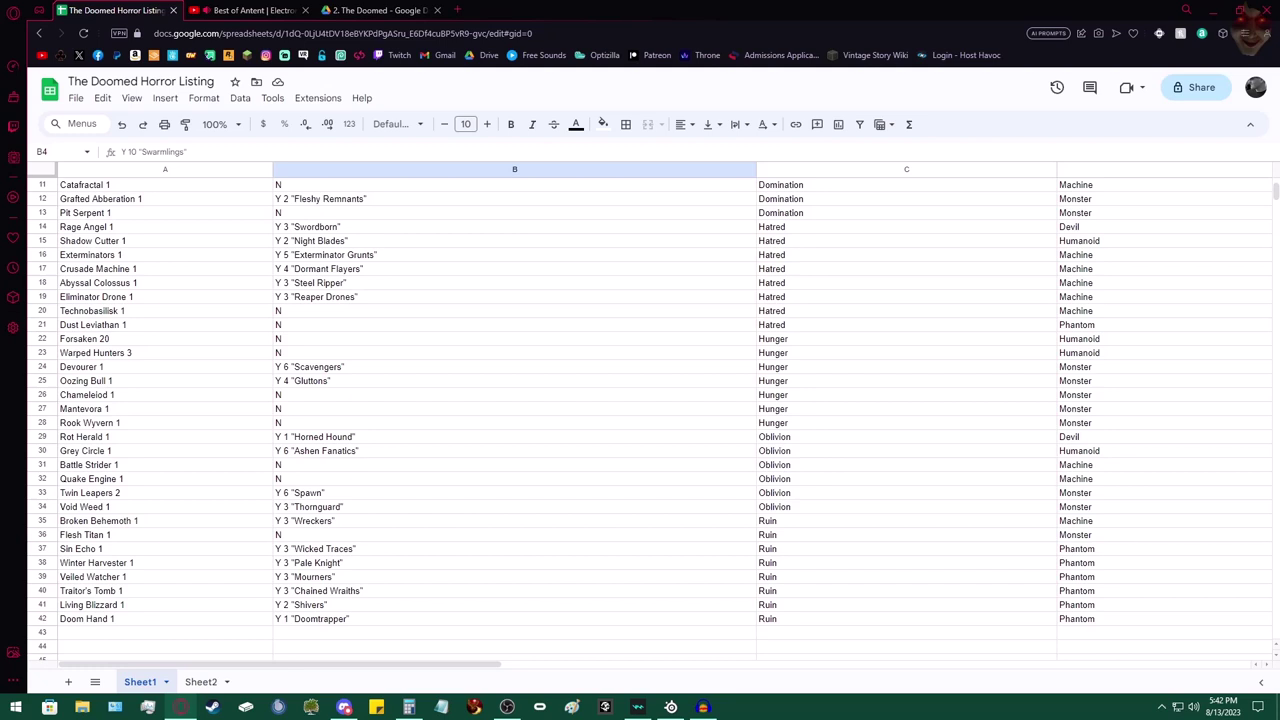
{"action": "scroll", "coordinate": [566, 420], "scroll_direction": "up", "scroll_amount": 3}
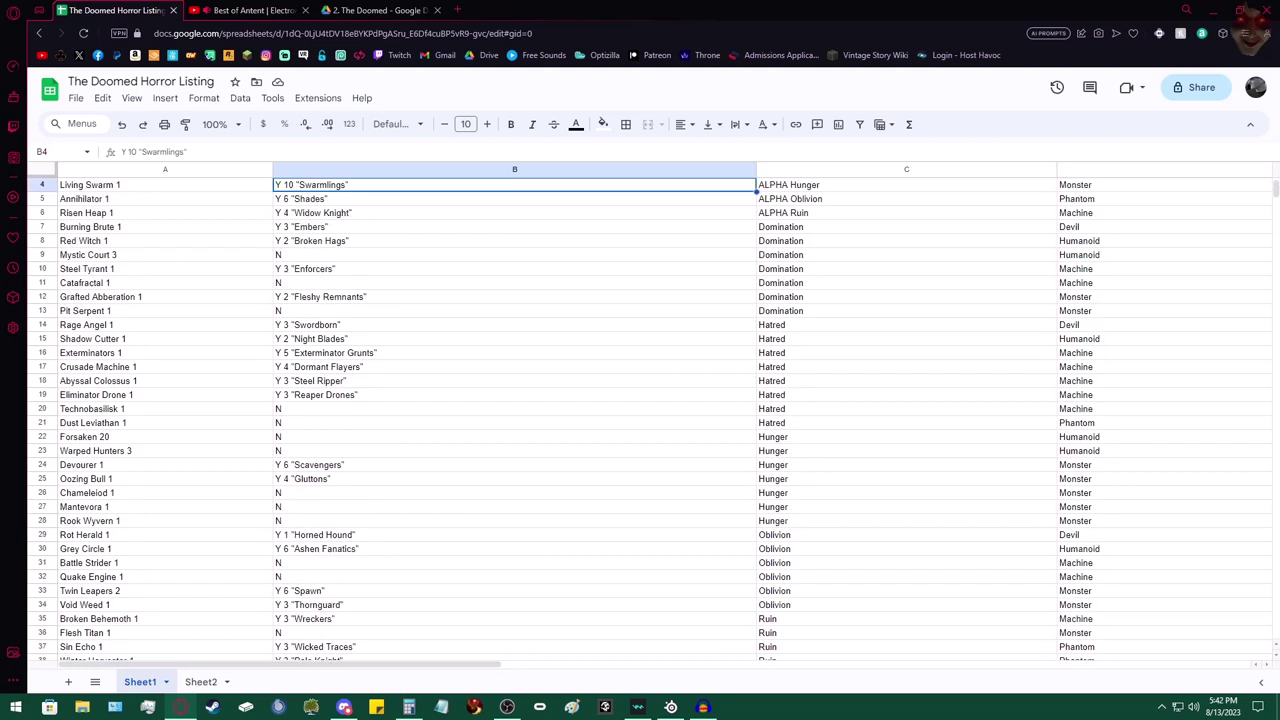
{"action": "left_click", "coordinate": [165, 437]}
{"action": "scroll", "coordinate": [566, 421], "scroll_direction": "up", "scroll_amount": 1}
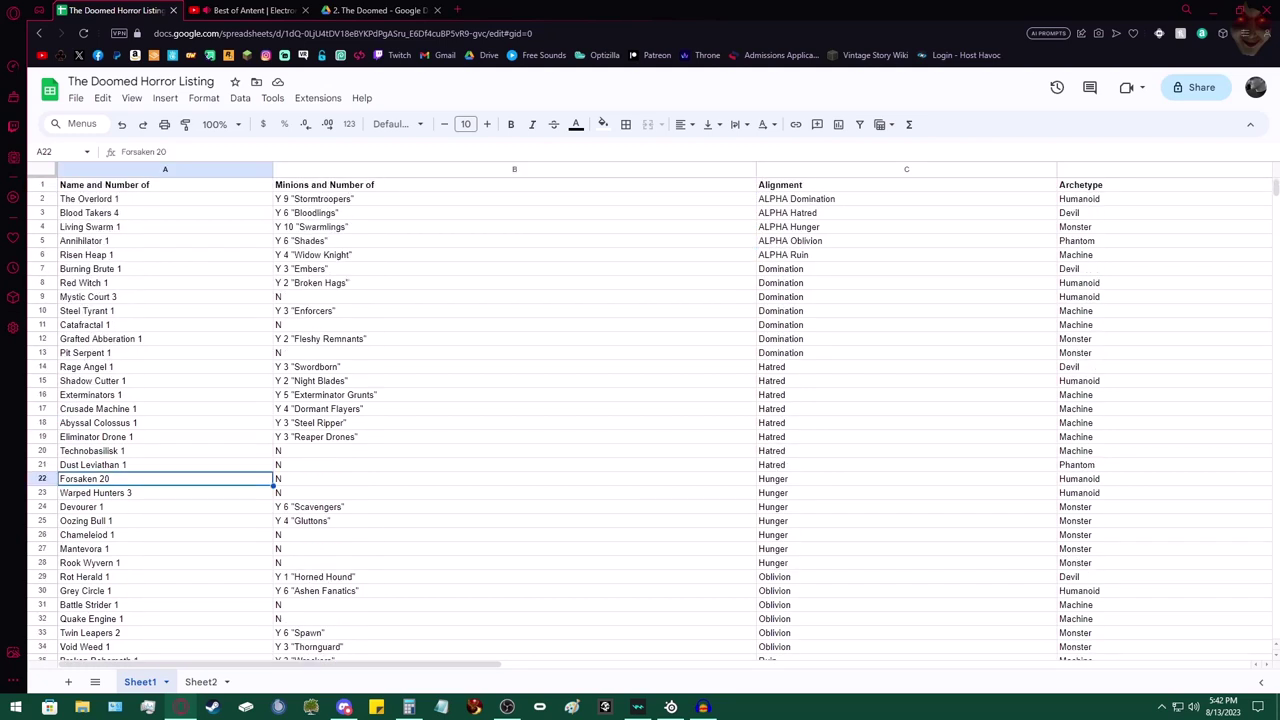
{"action": "left_click", "coordinate": [514, 227]}
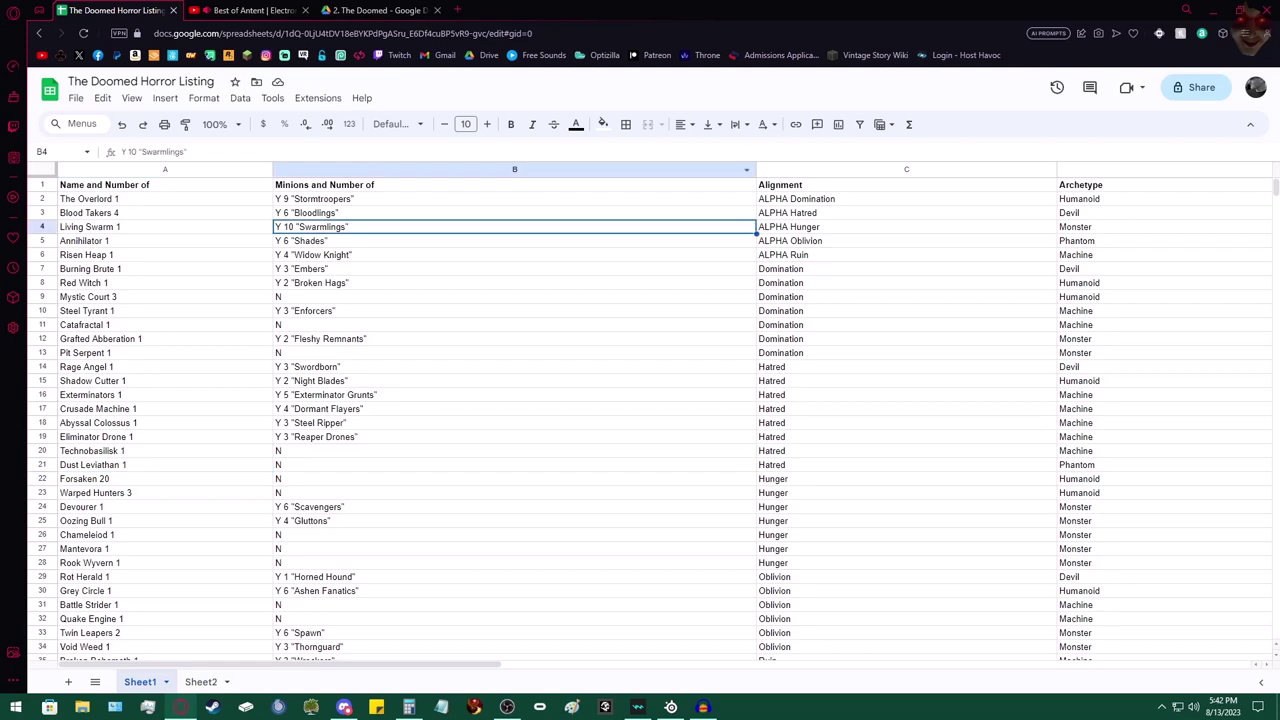
Step: Compare the full Sheet1 horror listing with the overall horror and minion minimum on Sheet2
{"action": "scroll", "coordinate": [650, 420], "scroll_direction": "down", "scroll_amount": 4}
{"action": "scroll", "coordinate": [650, 420], "scroll_direction": "up", "scroll_amount": 4}
{"action": "left_click", "coordinate": [197, 681]}
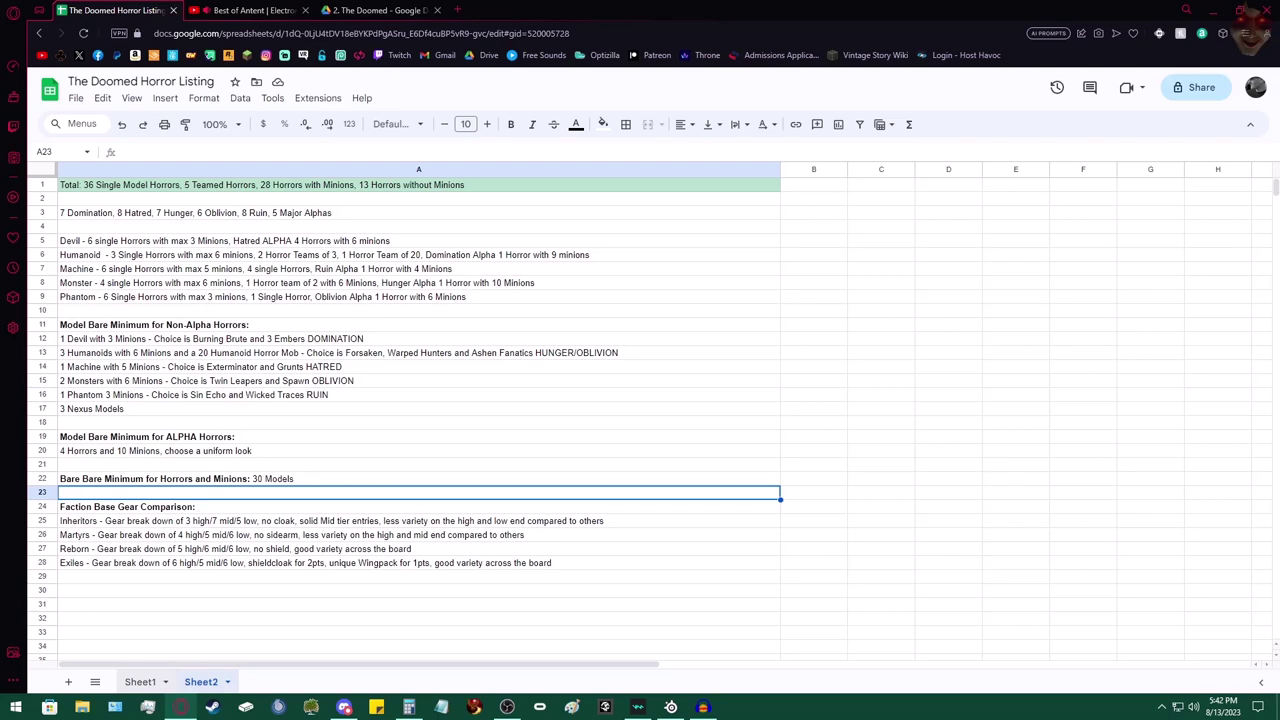
{"action": "left_click", "coordinate": [140, 682]}
{"action": "scroll", "coordinate": [640, 420], "scroll_direction": "down", "scroll_amount": 7}
{"action": "scroll", "coordinate": [640, 420], "scroll_direction": "up", "scroll_amount": 7}
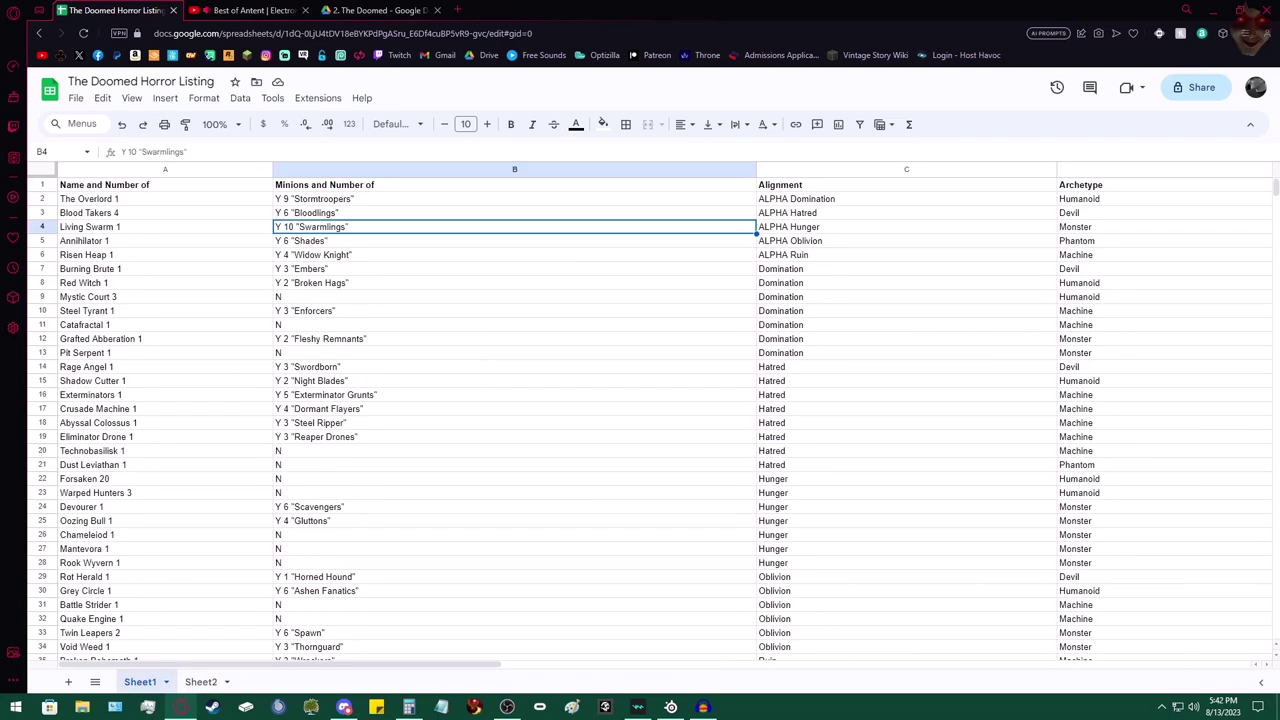